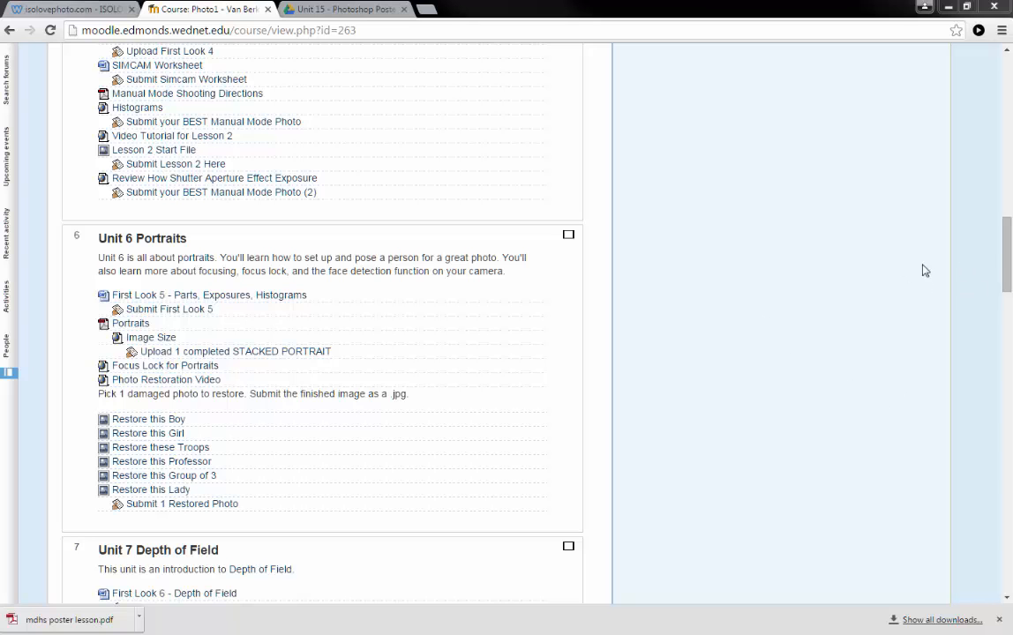
Download the Start File from Unit 15 of the course page and open 04Start.psd in a maximized Photoshop window
left_click_drag(1006, 260, 953, 520)
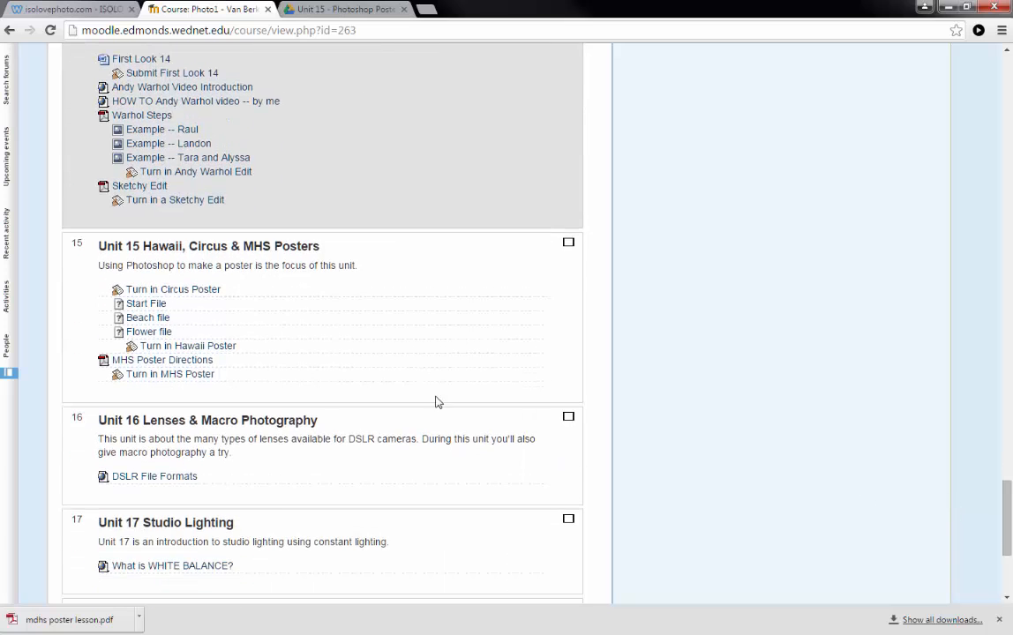
left_click(146, 304)
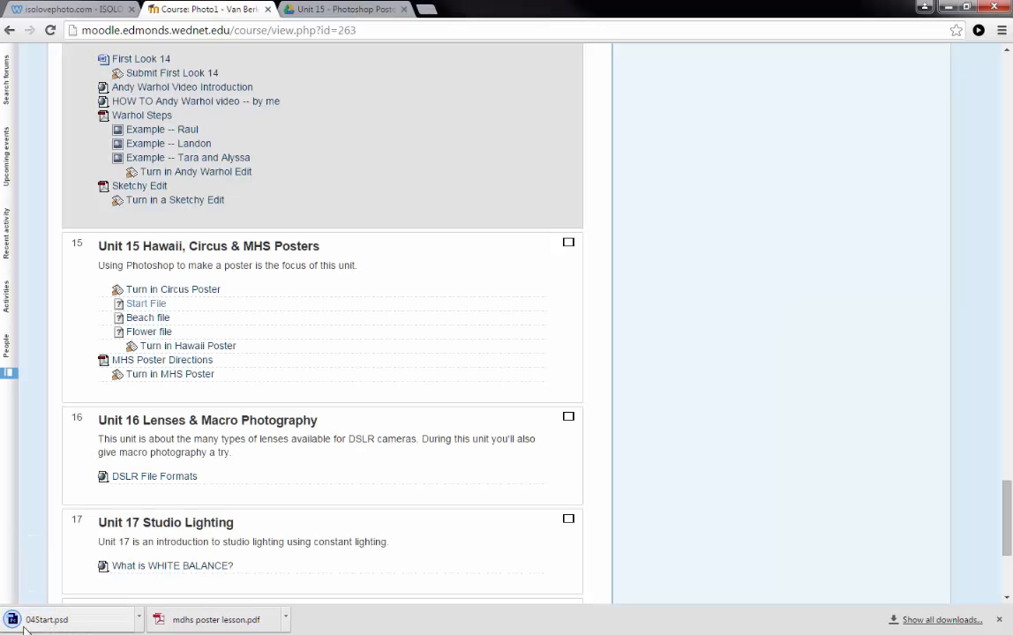
left_click(70, 622)
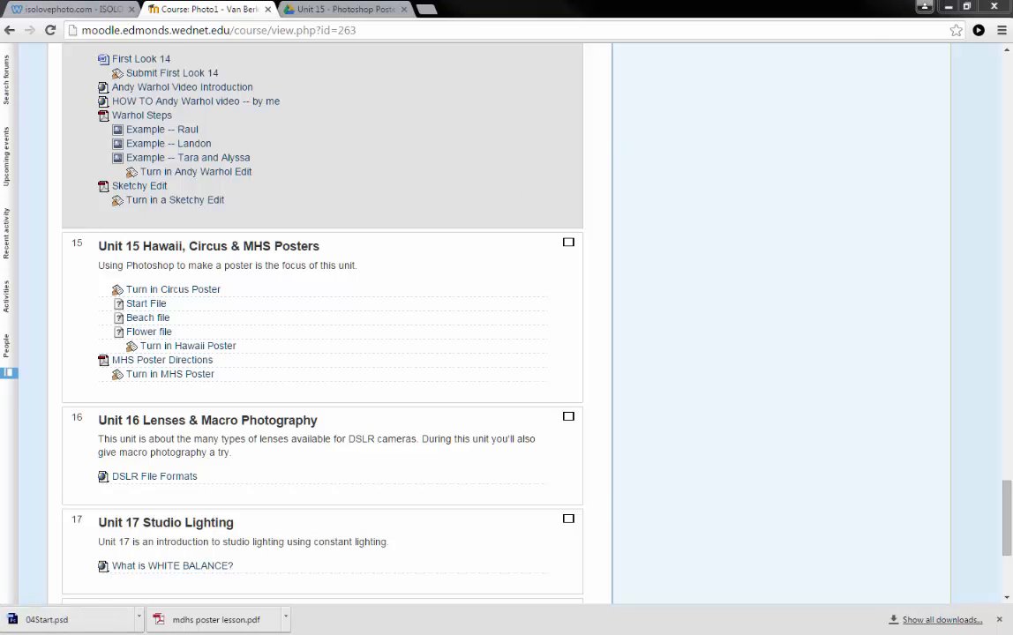
left_click_drag(1011, 25, 679, 56)
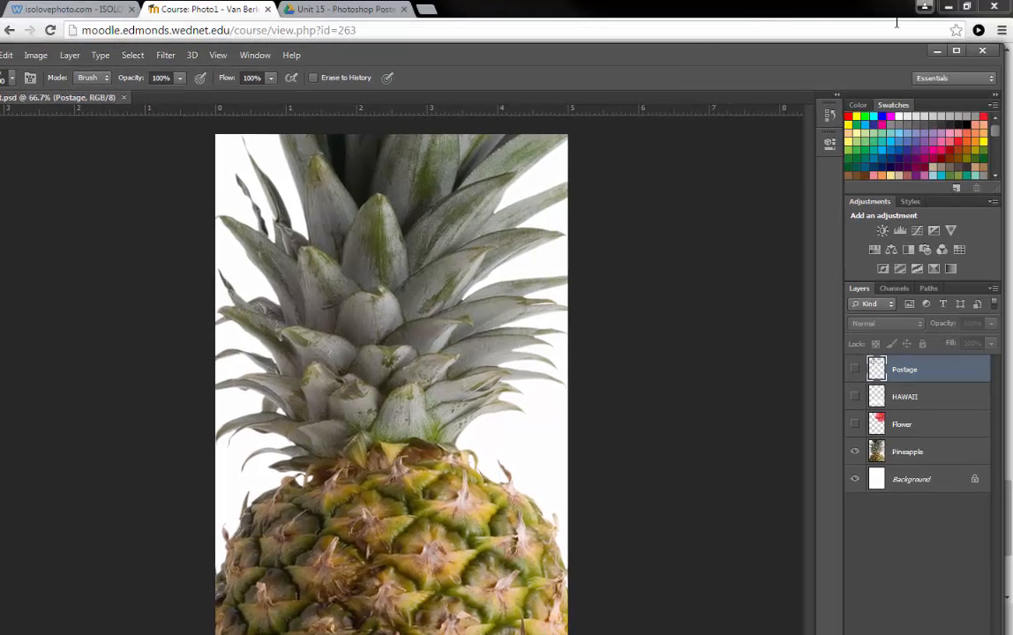
left_click(956, 51)
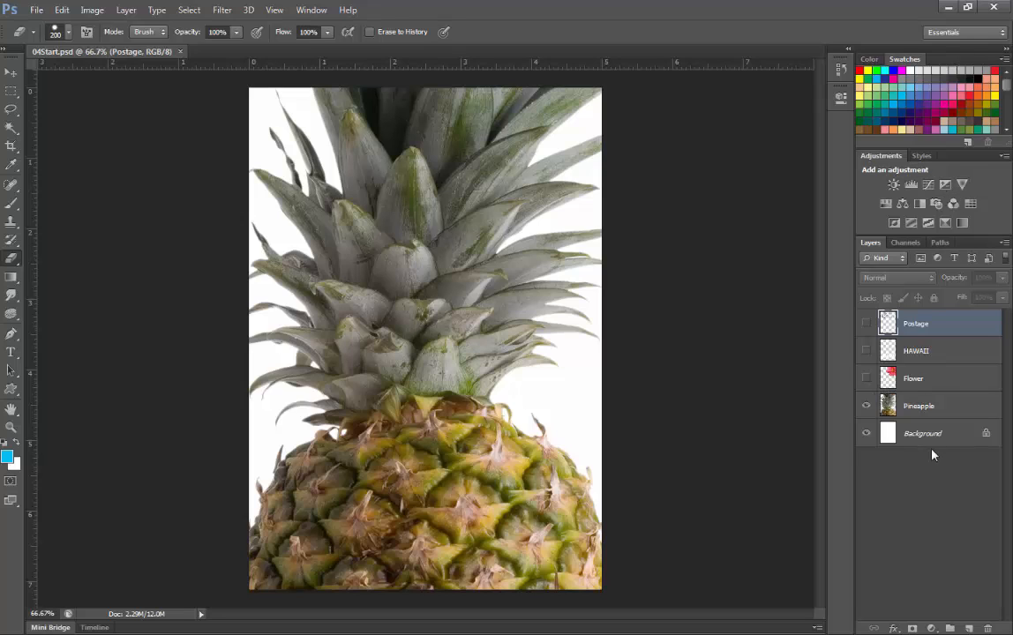
Preview the Postage, HAWAII and Flower layers one at a time, hiding each again after viewing
left_click(866, 325)
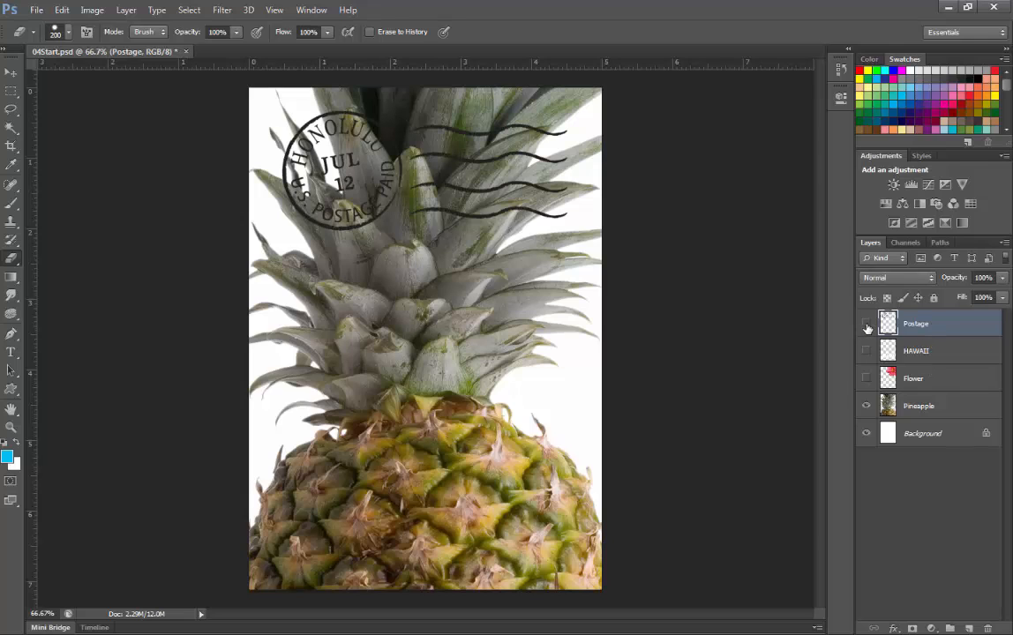
left_click(865, 325)
left_click(866, 351)
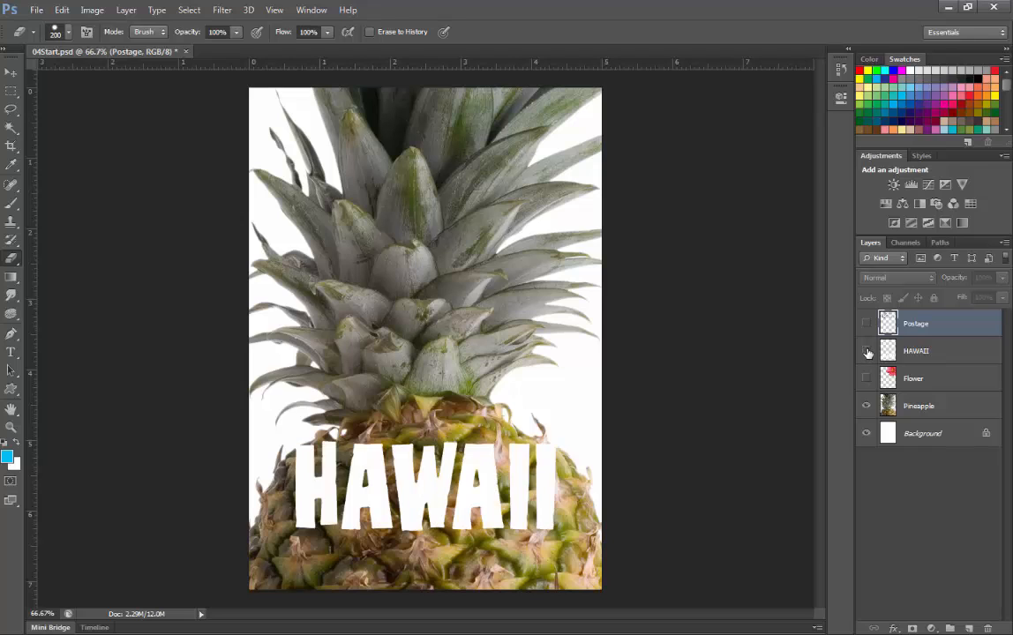
left_click(867, 351)
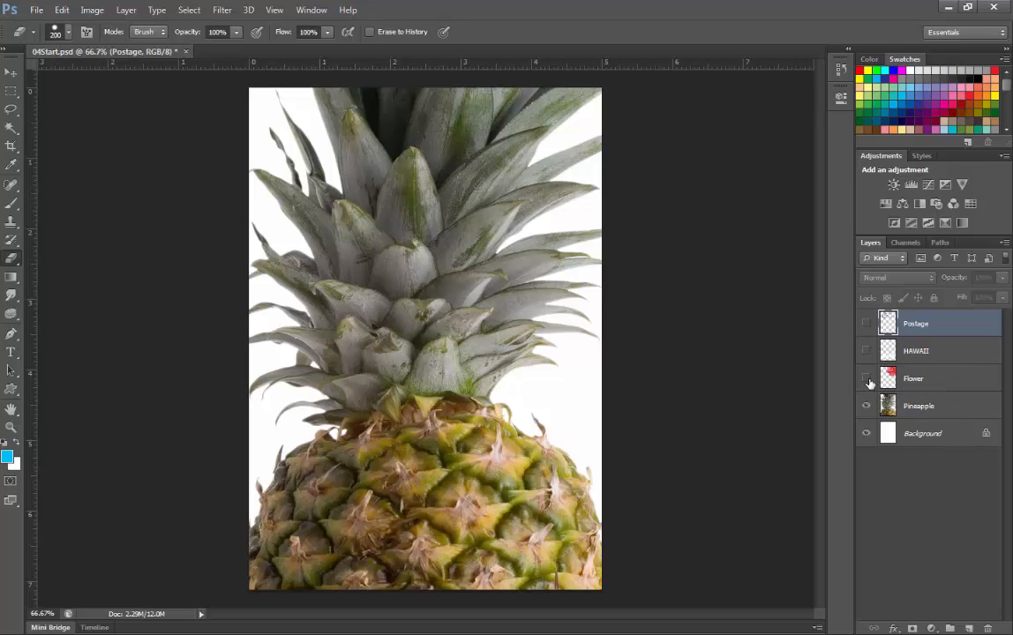
left_click(867, 379)
left_click(867, 380)
Return to the course page in the browser, download the Unit 15 Beach file and open Beach.psd in Photoshop
left_click(948, 7)
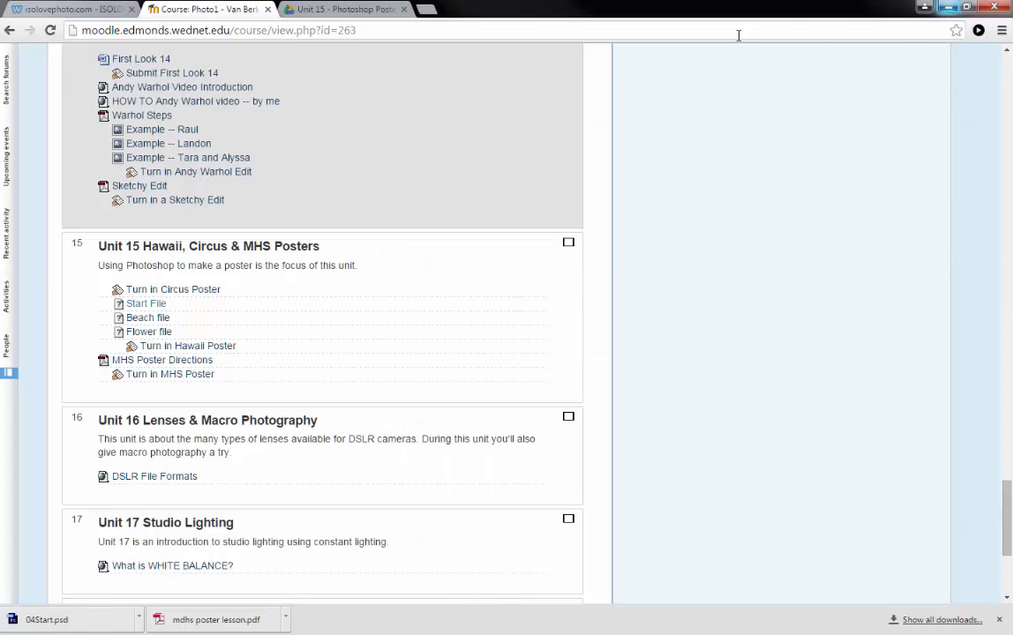
left_click(163, 326)
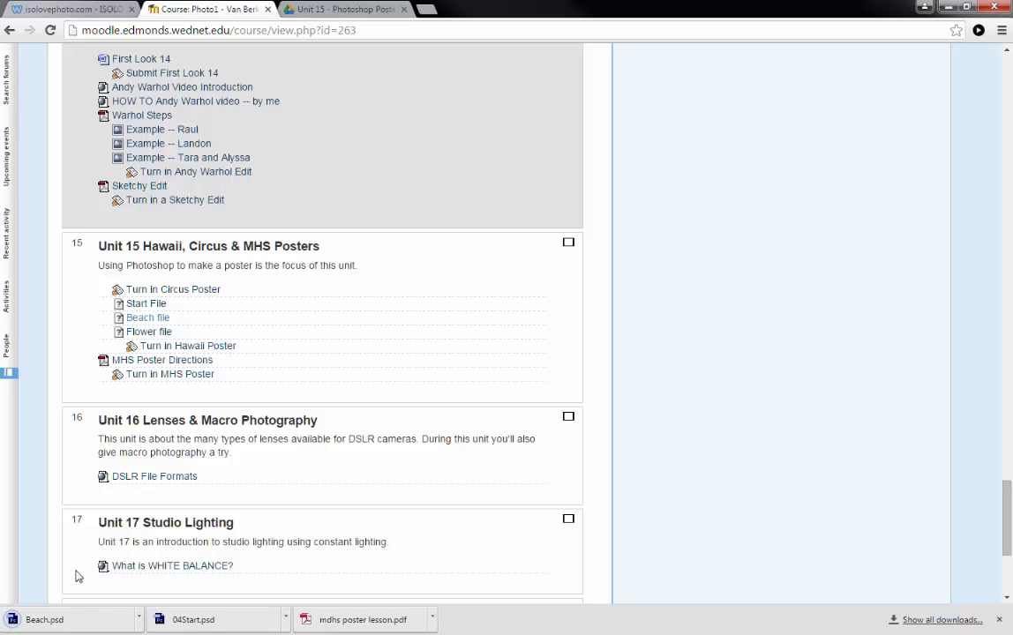
left_click(61, 624)
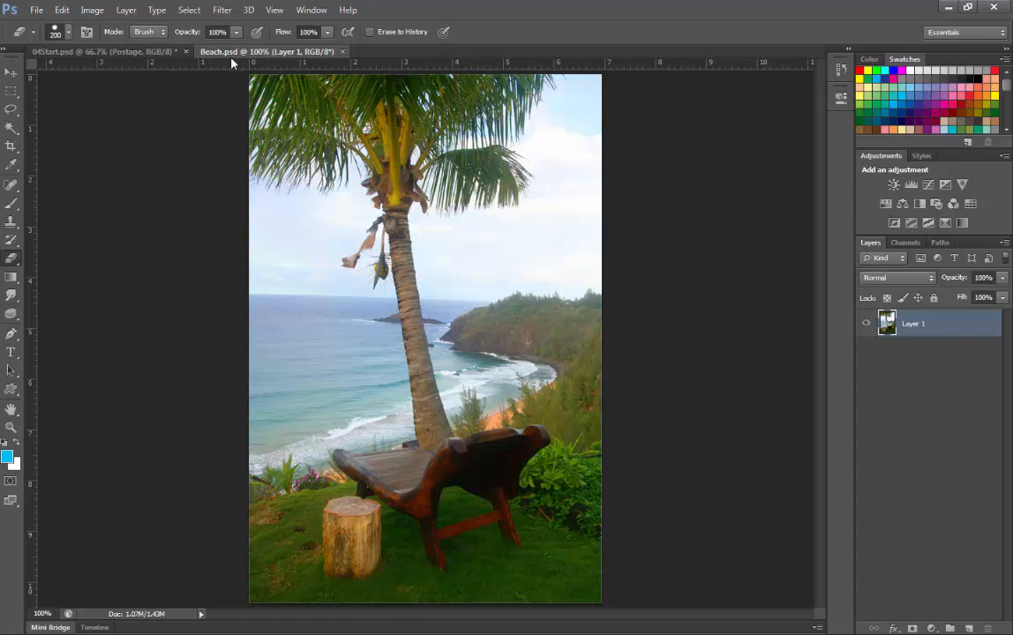
Arrange Beach.psd and 04Start.psd side by side in a 2-up Vertical layout
left_click(146, 53)
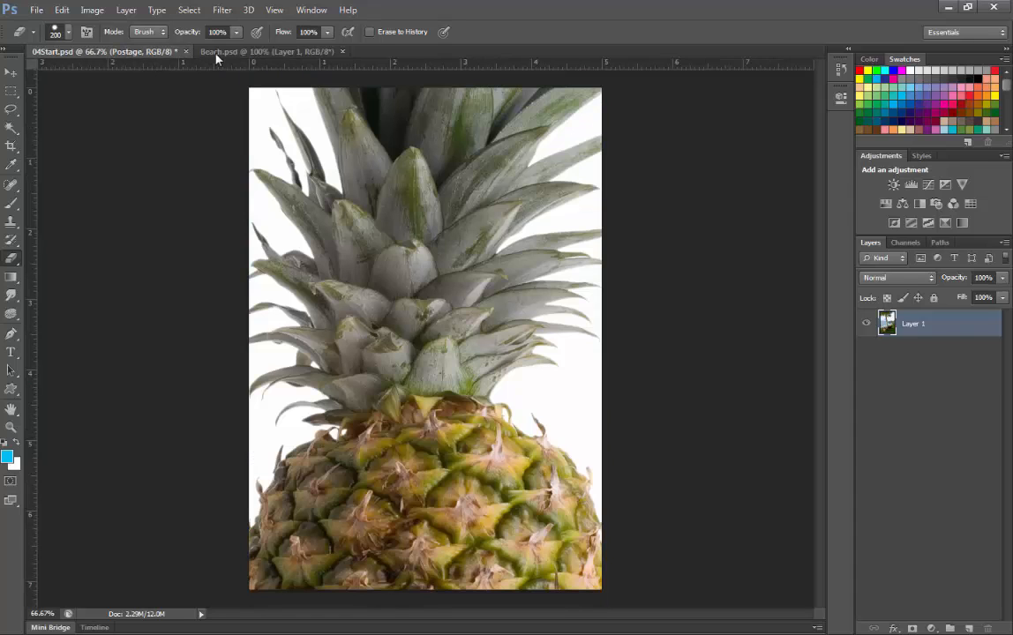
left_click(241, 52)
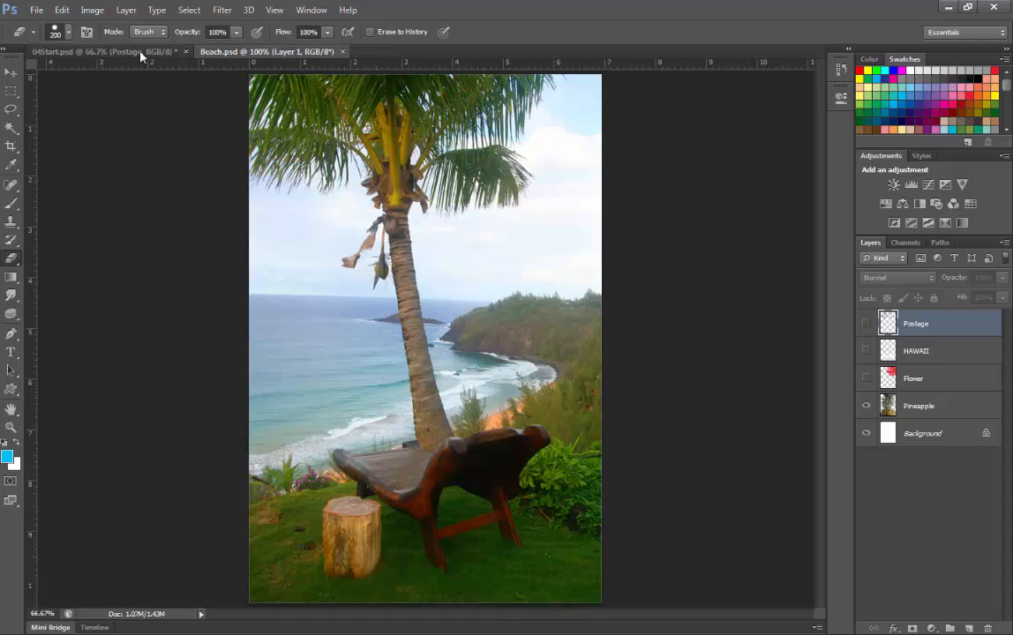
left_click(123, 51)
left_click(235, 53)
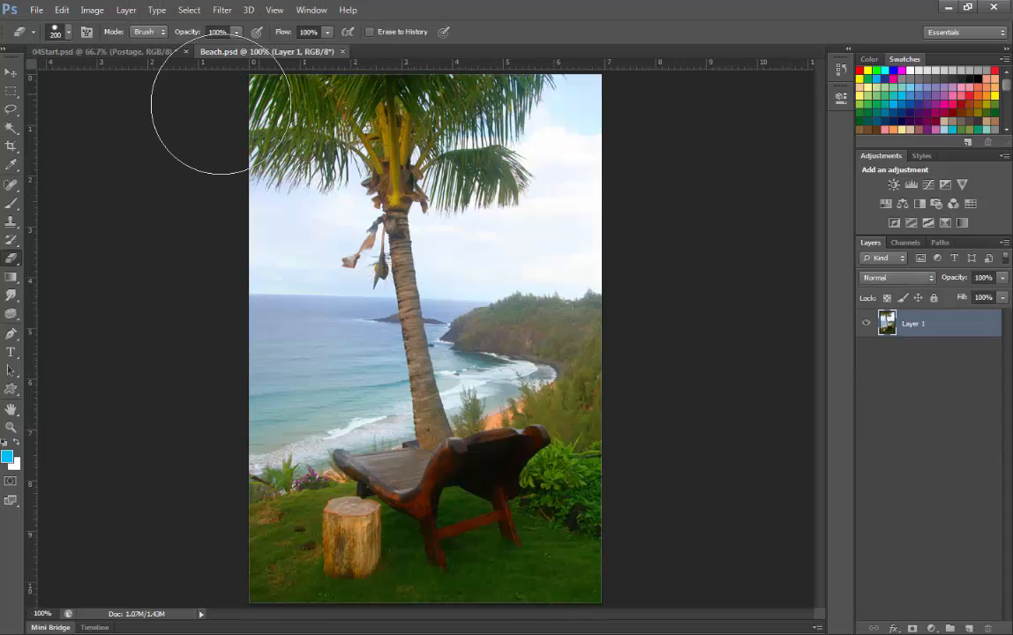
left_click(308, 10)
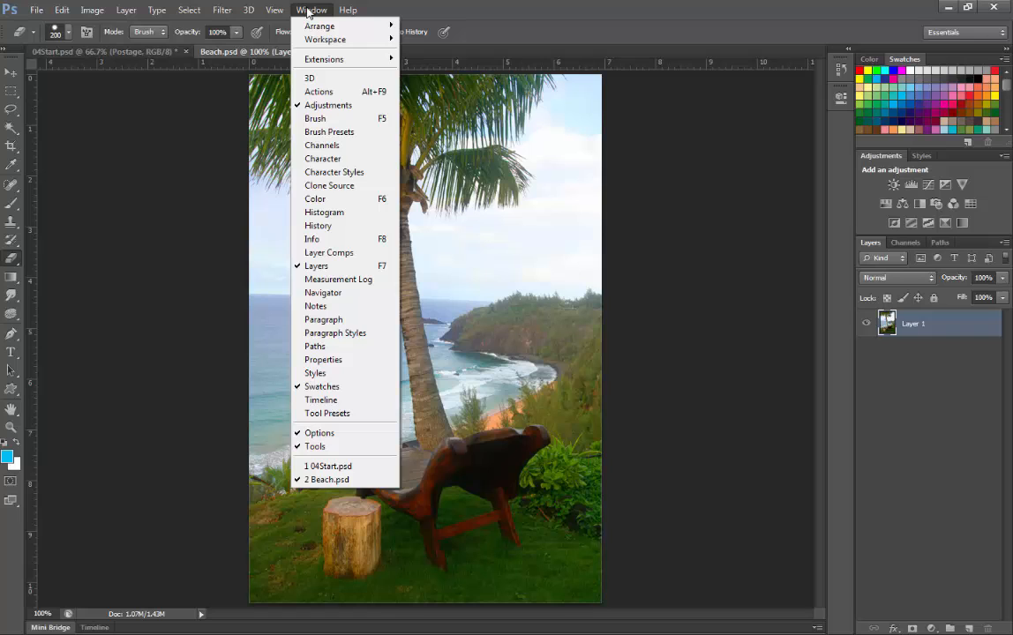
mouse_move(335, 25)
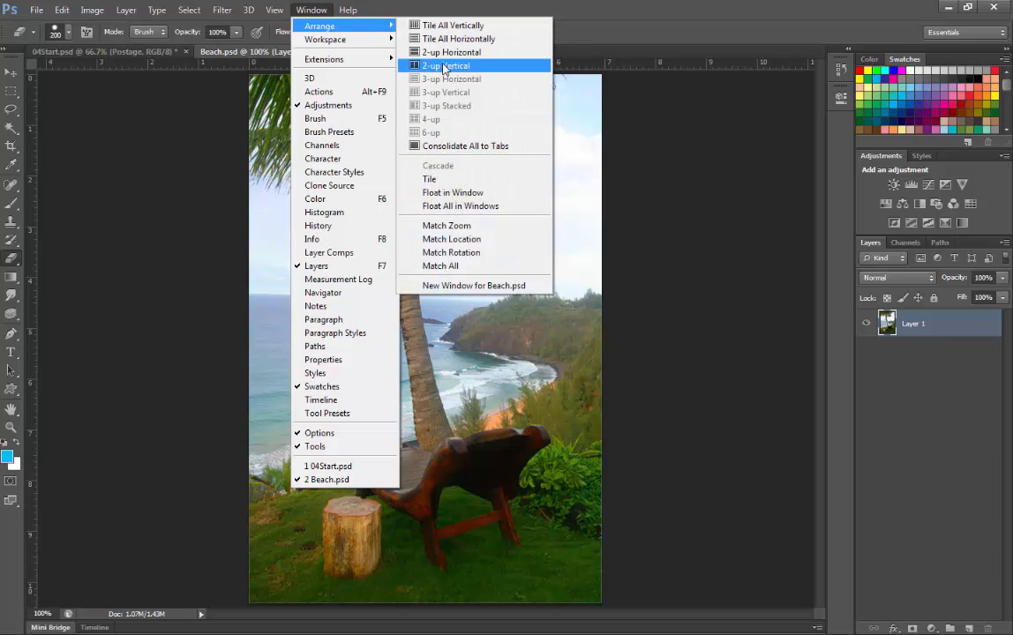
left_click(444, 67)
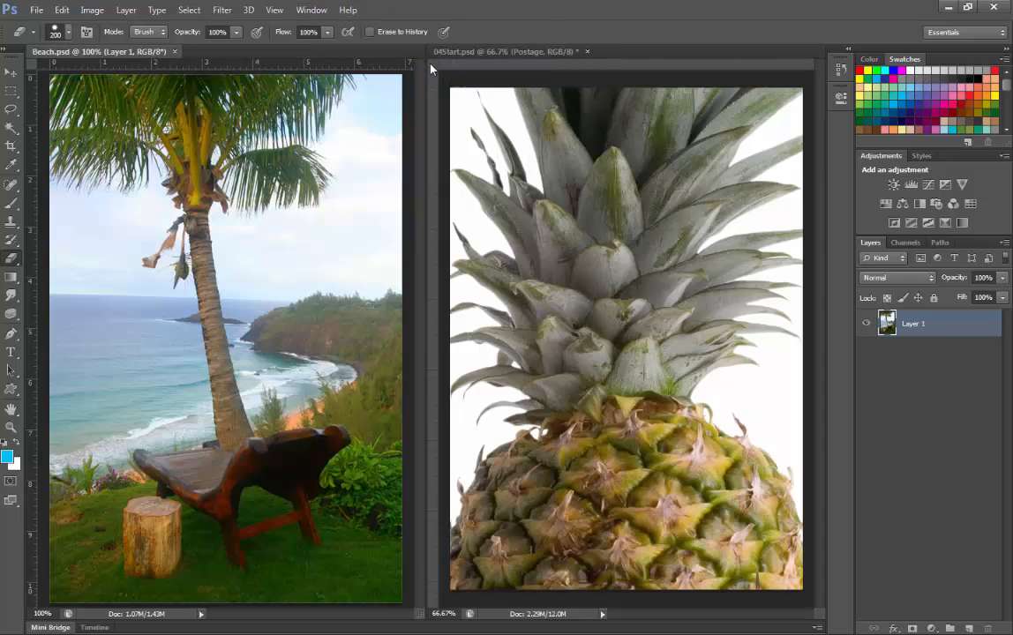
Copy the beach photo into 04Start.psd with the Move tool, close Beach.psd, and position the photo near the canvas center
left_click(11, 74)
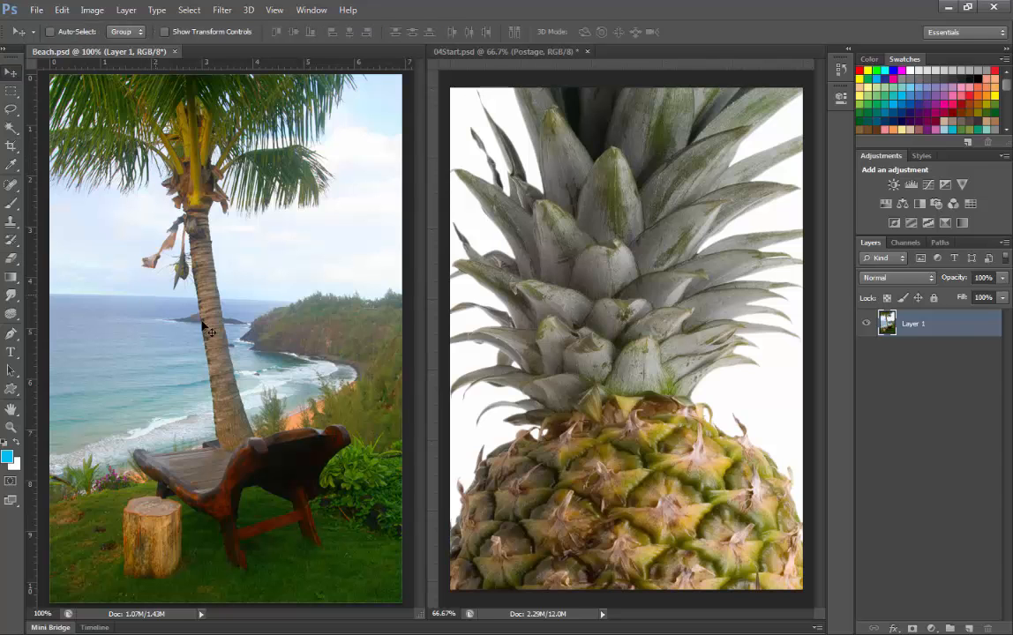
left_click_drag(255, 356, 561, 459)
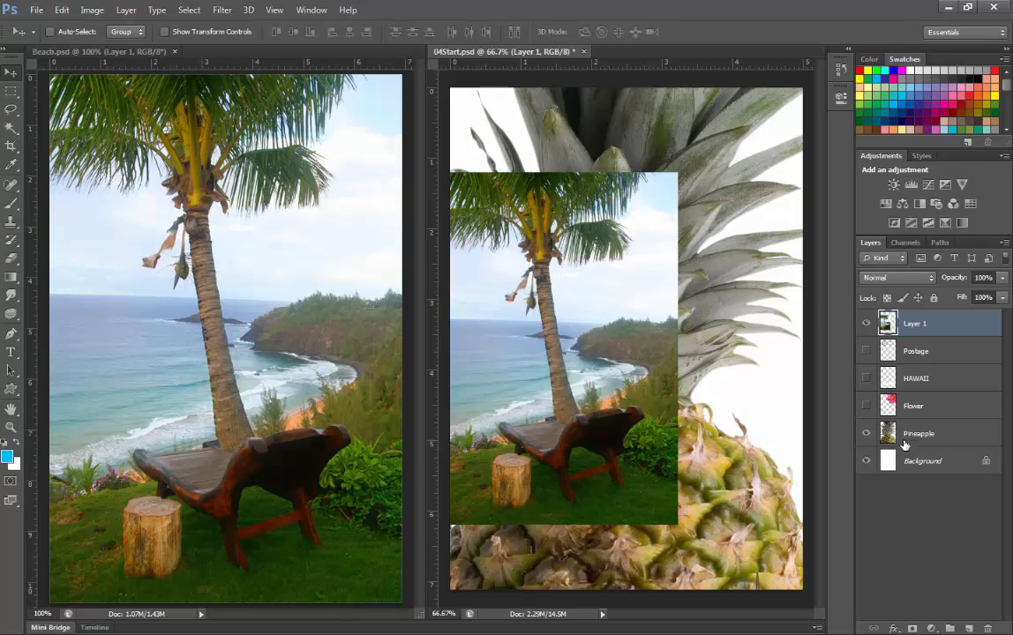
left_click(174, 51)
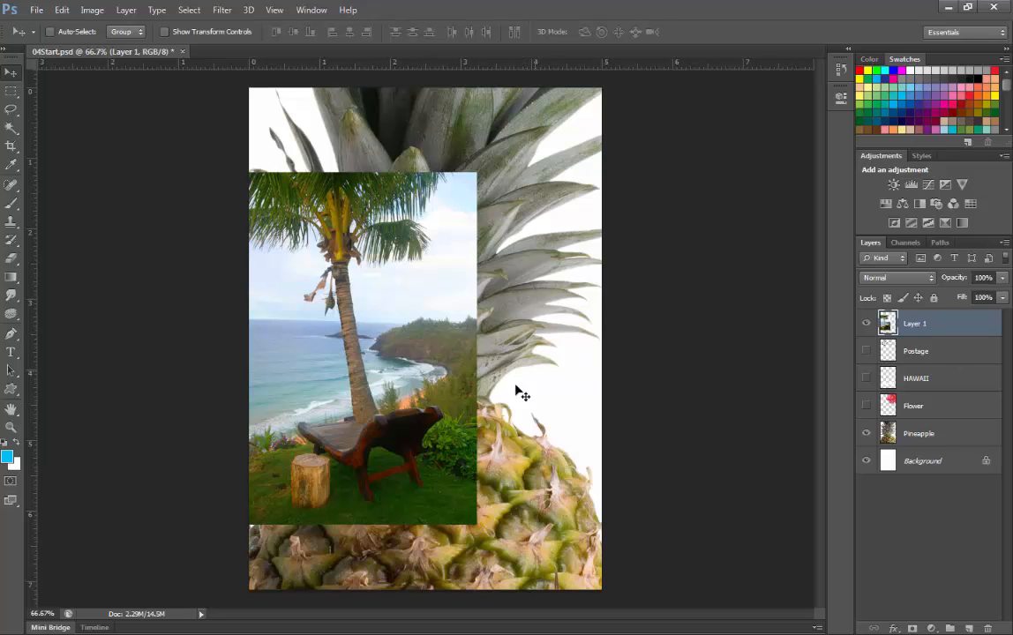
left_click_drag(445, 363, 515, 422)
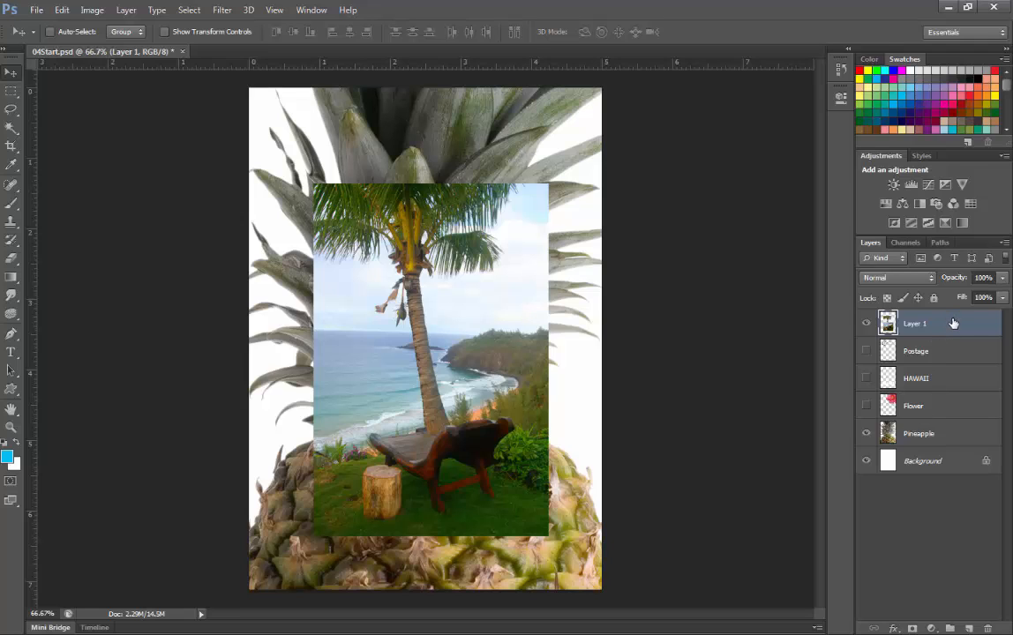
Move the beach layer directly below the Pineapple layer and hide the Pineapple and Background layers
left_click_drag(952, 324, 922, 448)
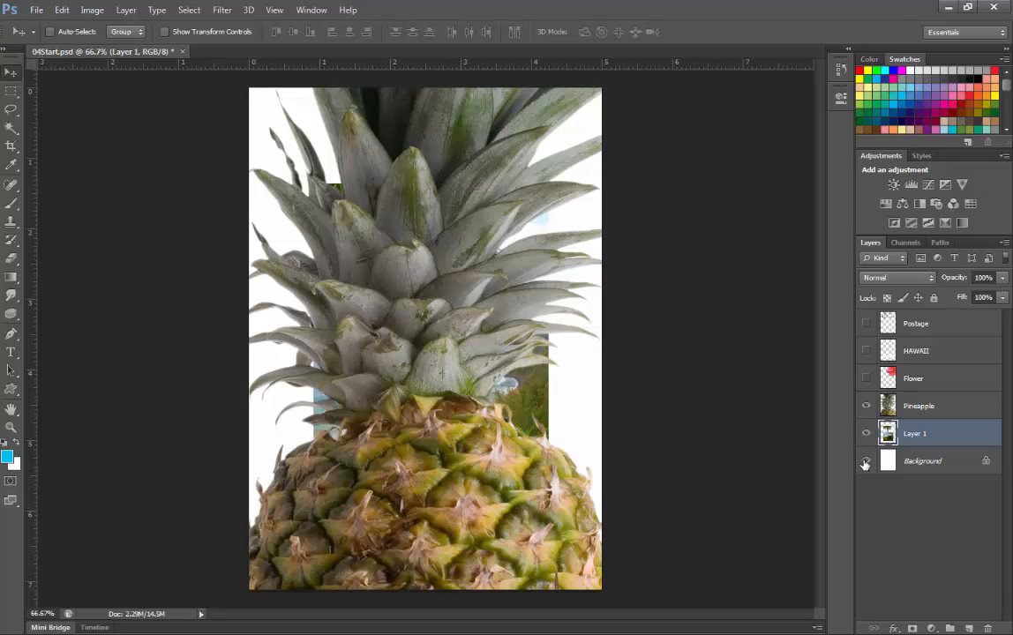
left_click(866, 409)
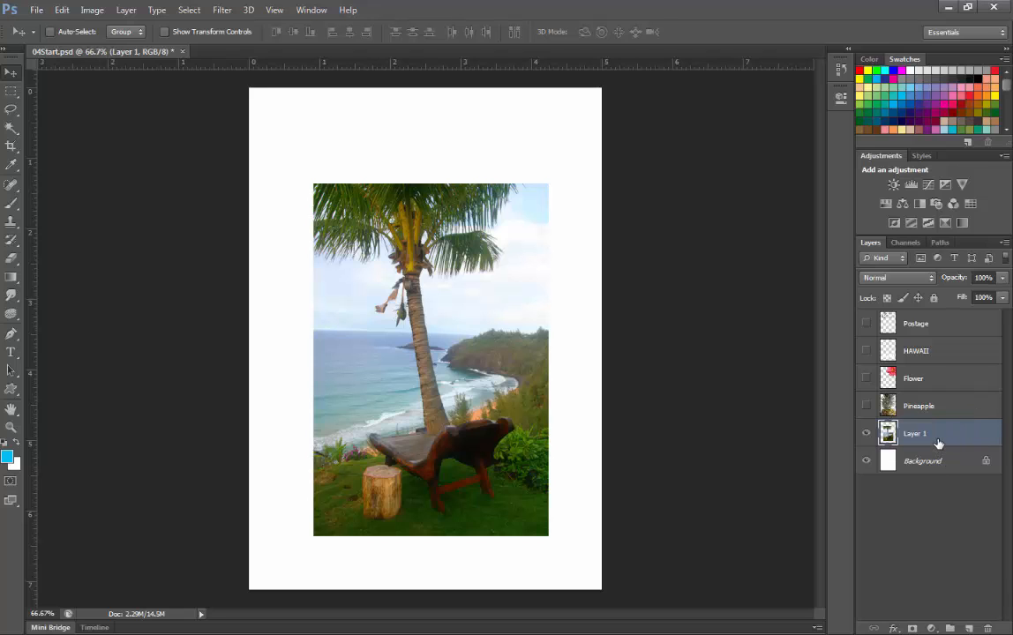
left_click(866, 462)
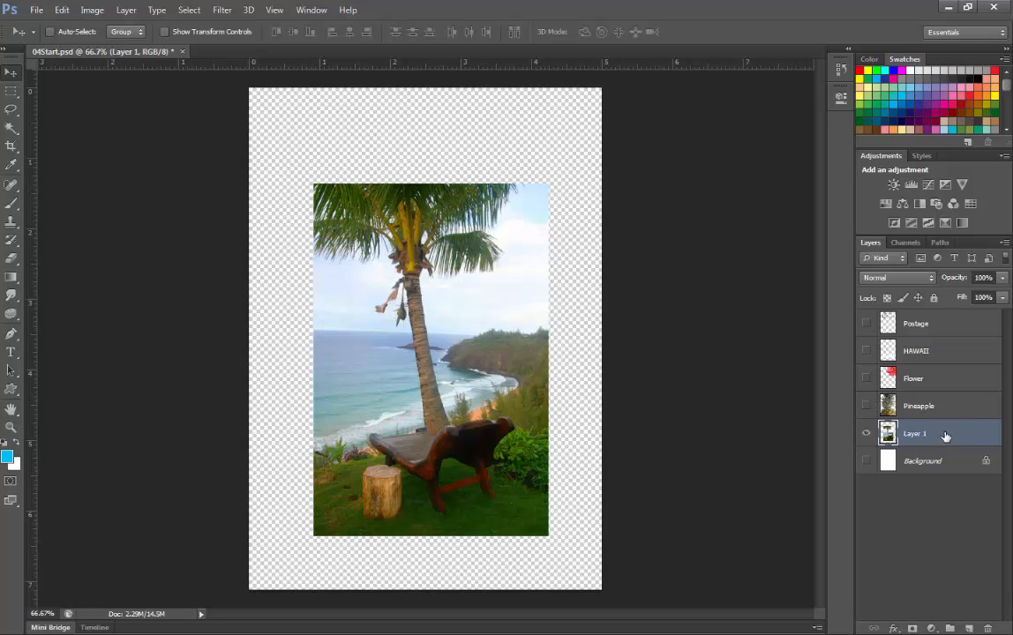
key("h")
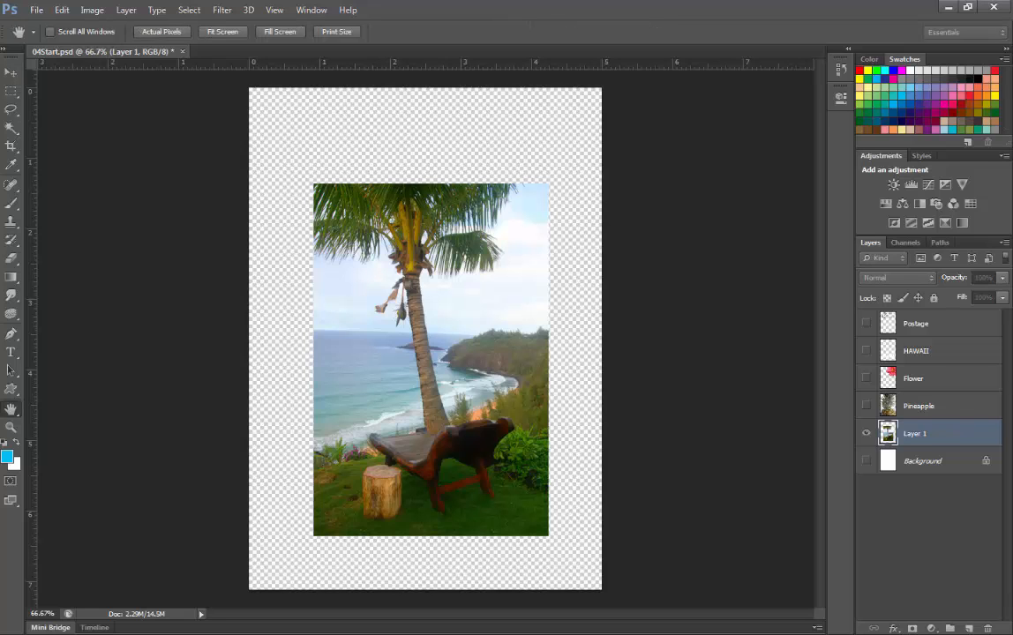
double_click(944, 433)
left_click_drag(913, 100, 412, 139)
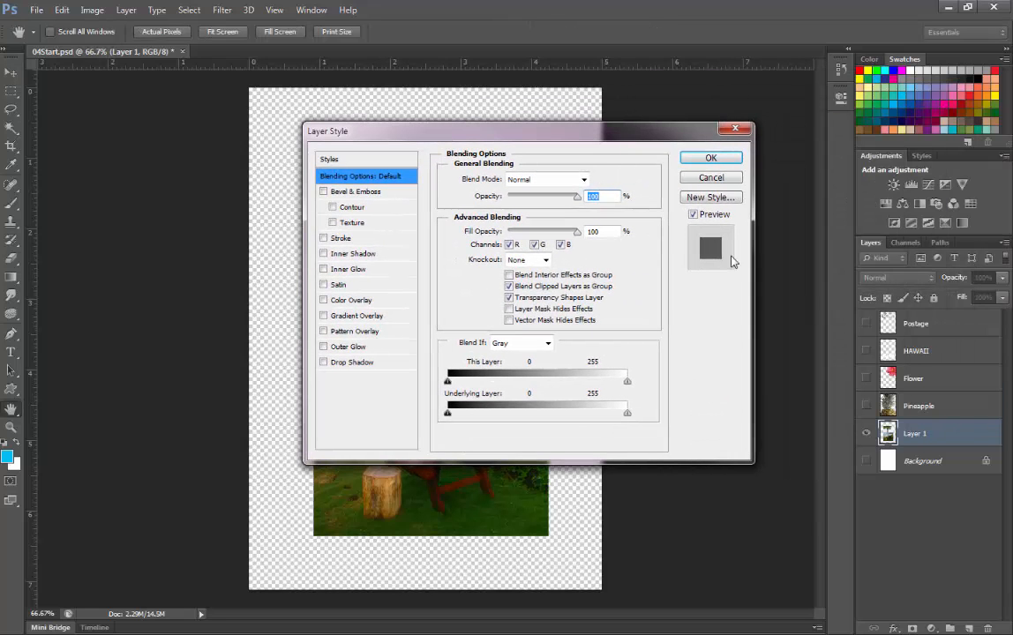
left_click(706, 179)
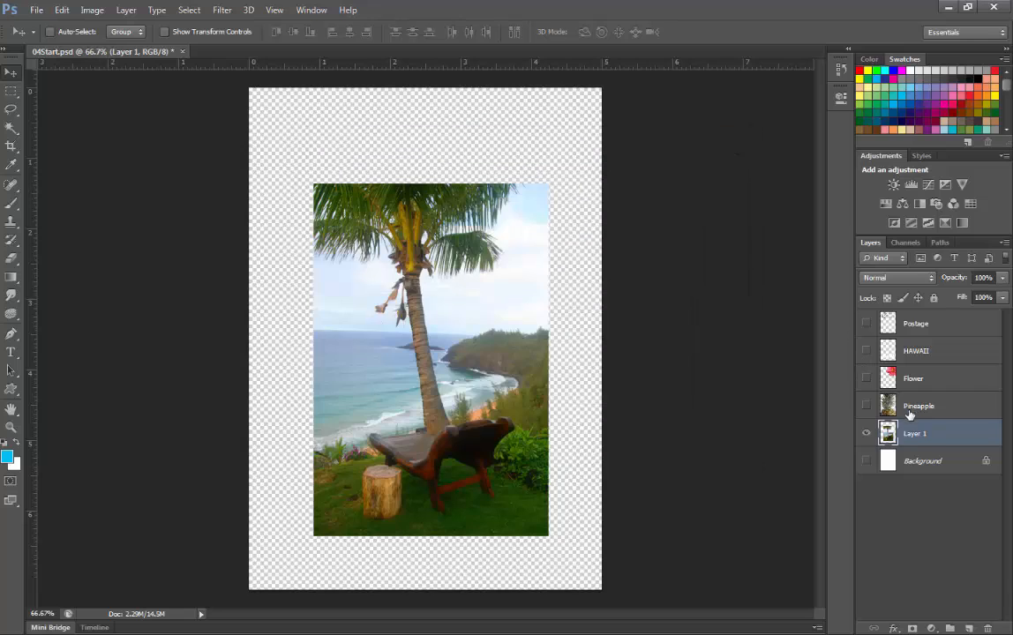
double_click(910, 434)
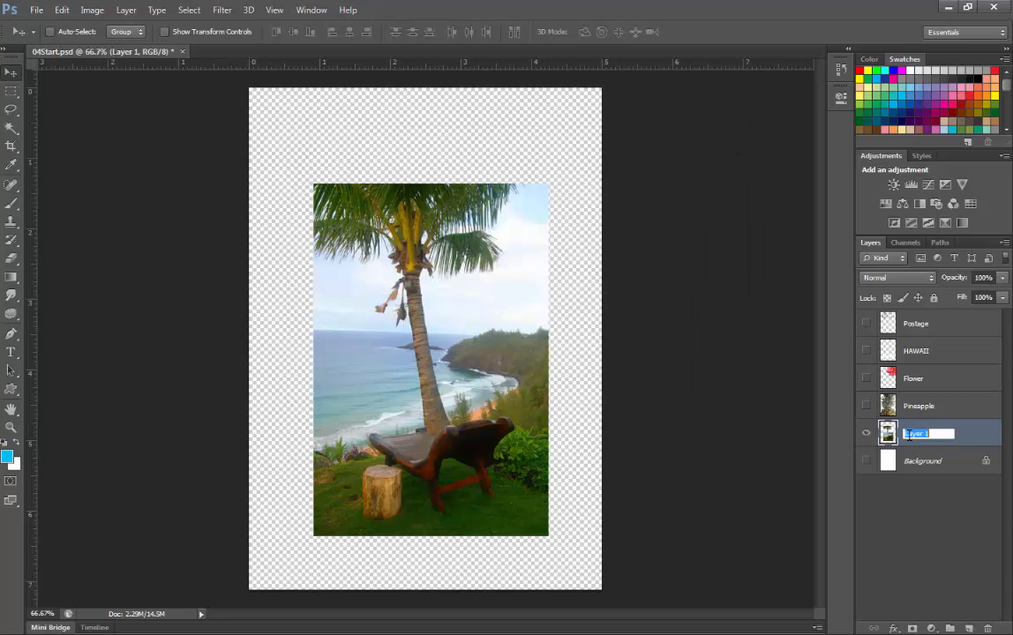
left_click(974, 437)
Open the layer style settings for the beach layer and enable a Stroke, keeping the photo's edge in view
double_click(975, 435)
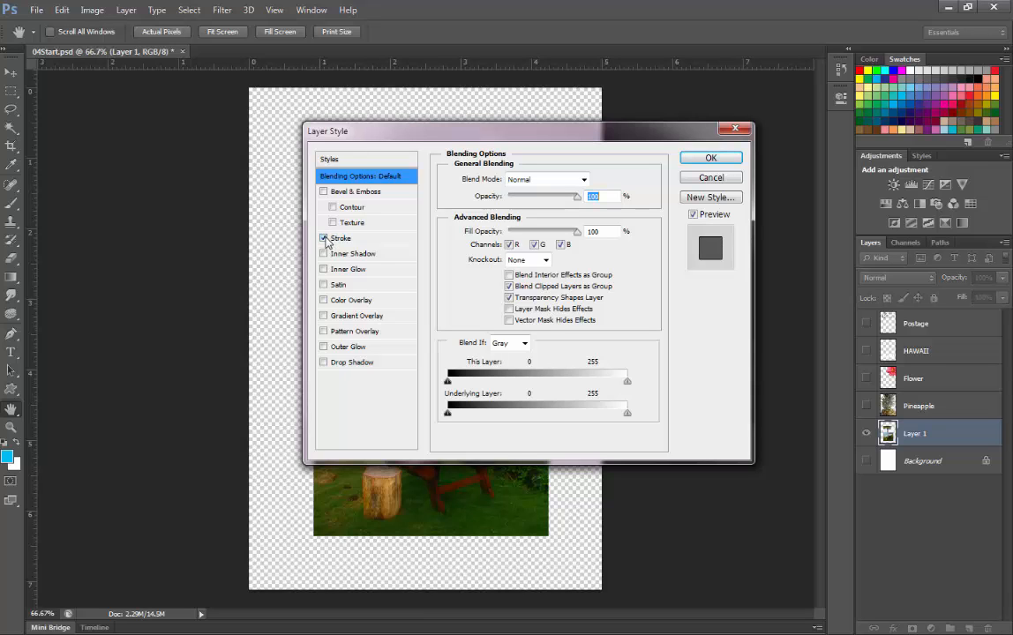
left_click(323, 238)
left_click_drag(389, 138, 450, 137)
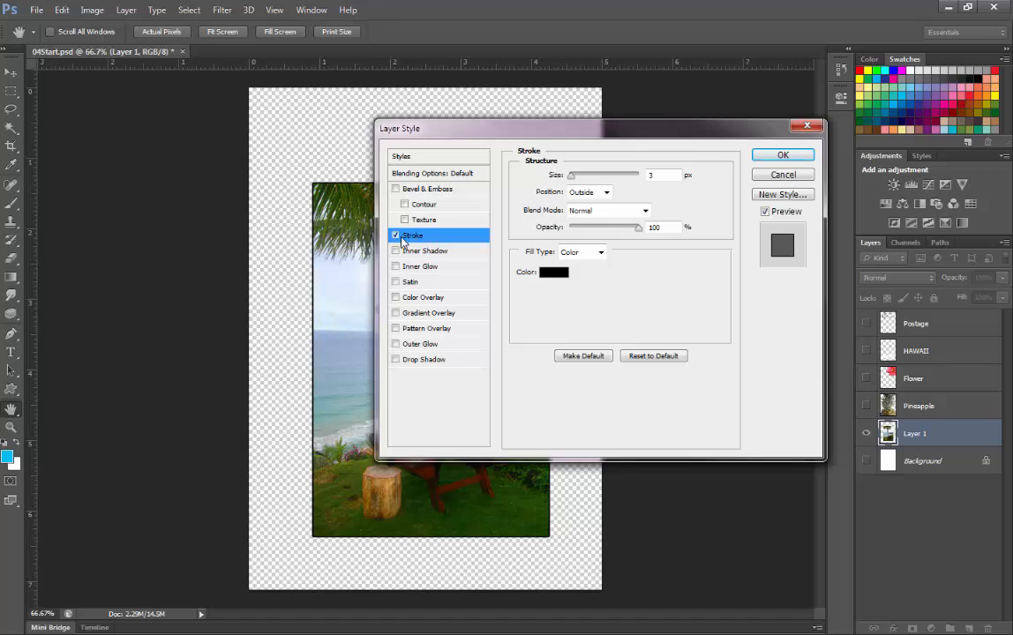
Try the Inner Shadow, Inner Glow and Satin effects on the beach layer and turn them off again
left_click(450, 253)
left_click(450, 268)
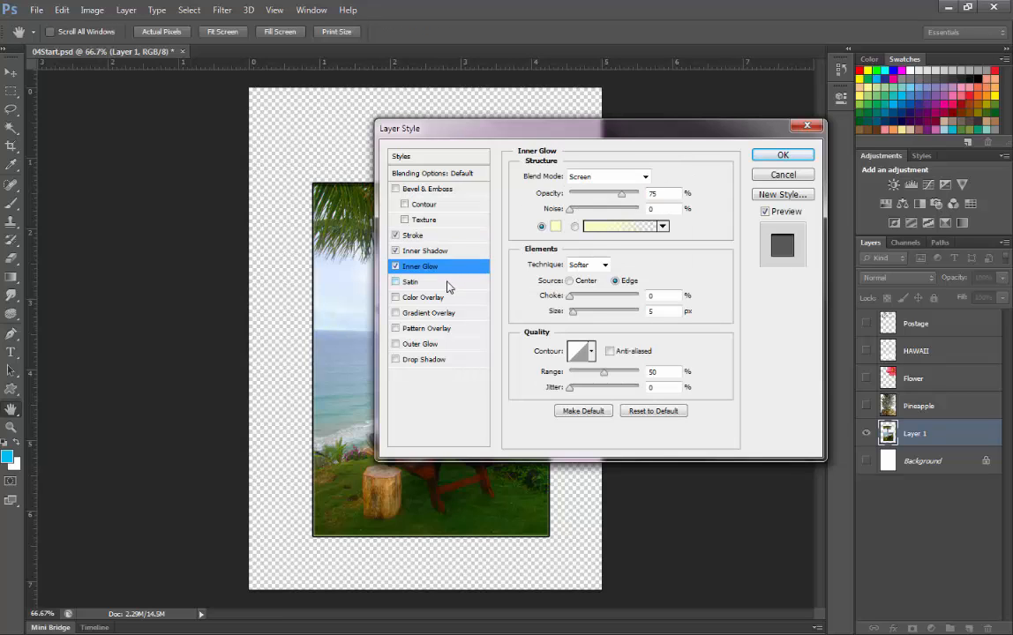
left_click(449, 281)
left_click(452, 265)
left_click(449, 253)
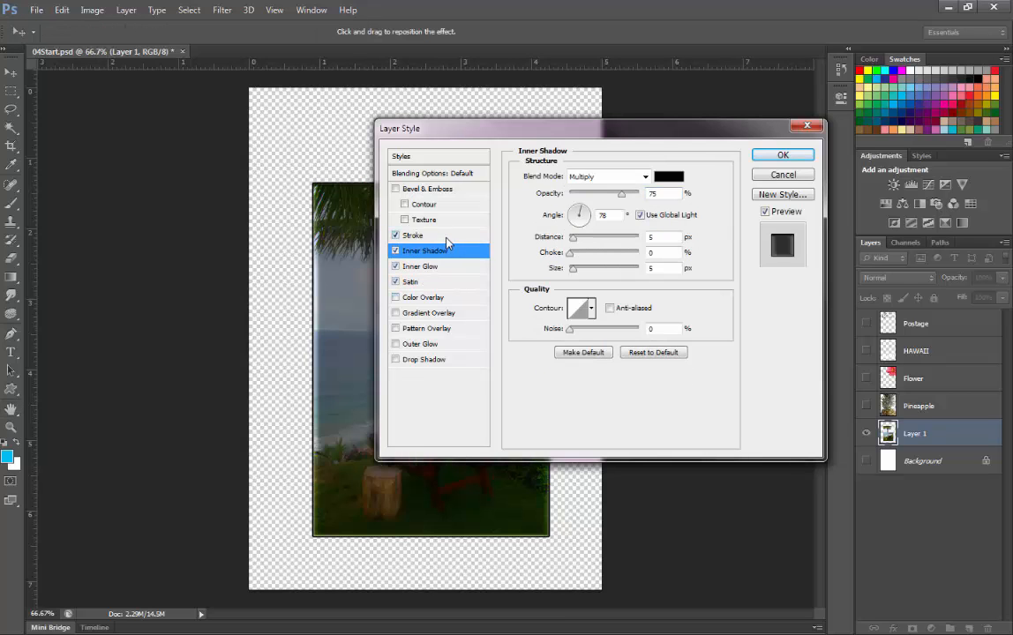
left_click(395, 266)
left_click(395, 282)
left_click(395, 251)
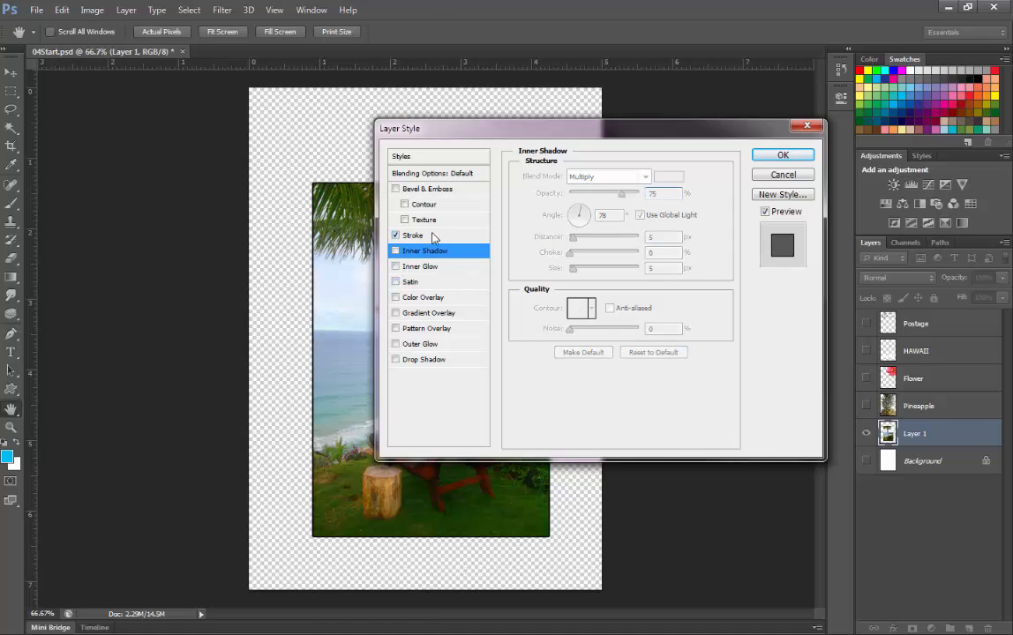
Set the beach layer's Stroke color to white (ffffff)
left_click(439, 235)
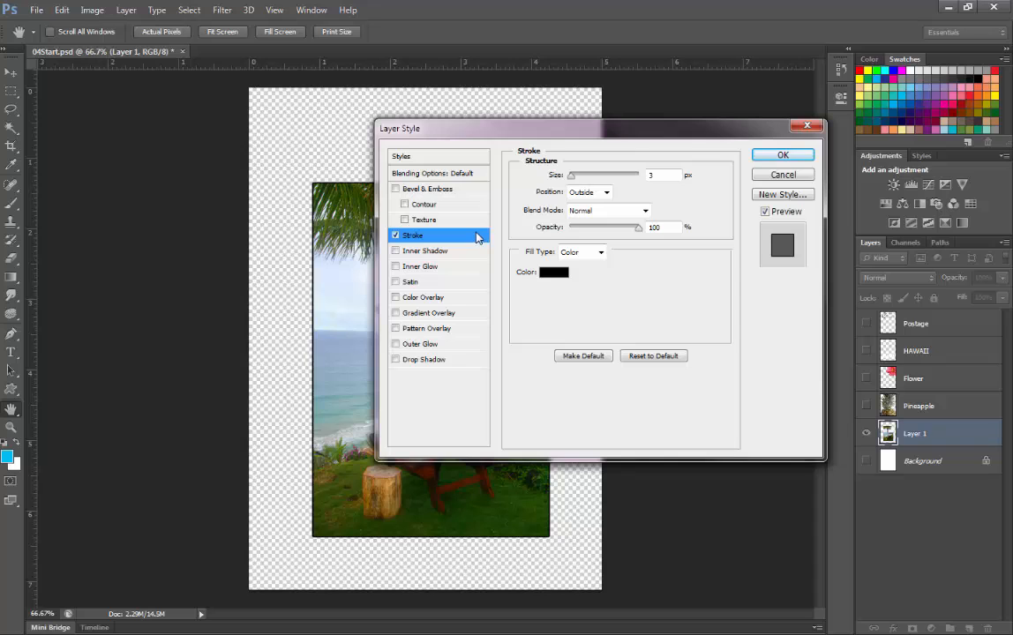
left_click(551, 273)
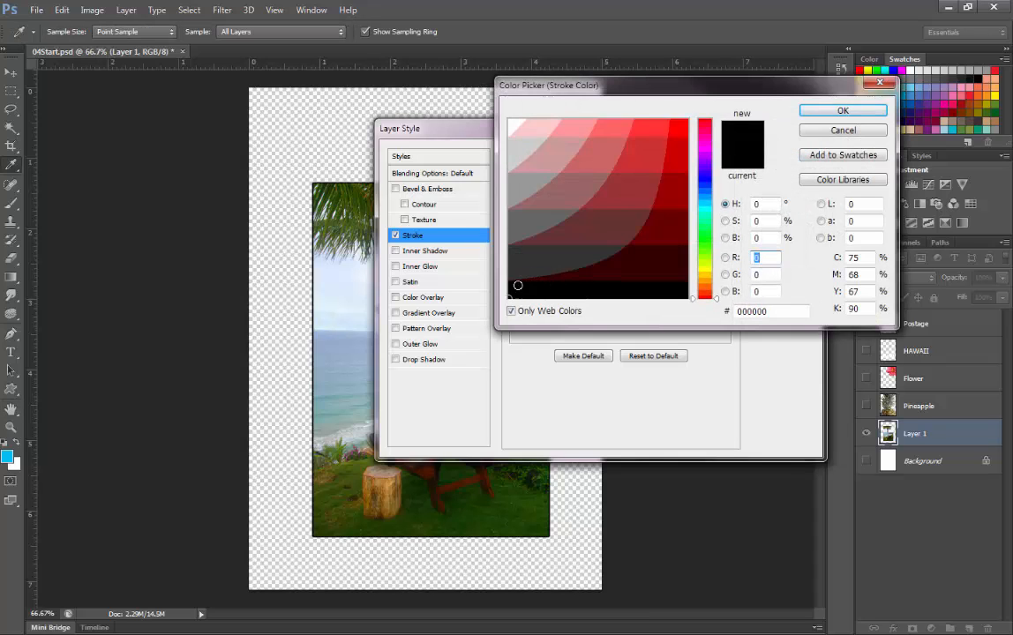
left_click(513, 127)
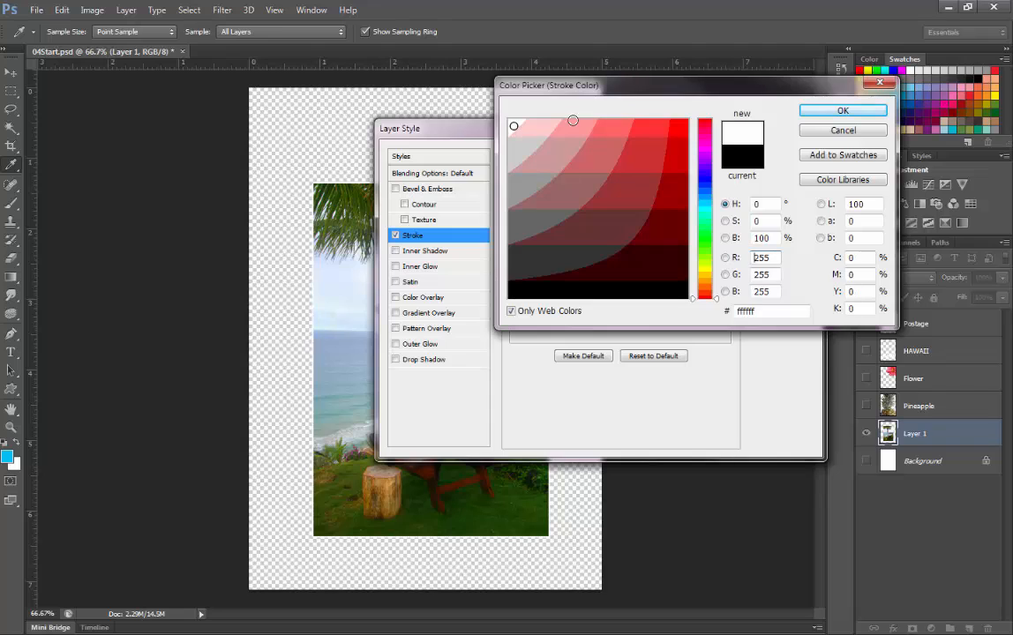
left_click(804, 112)
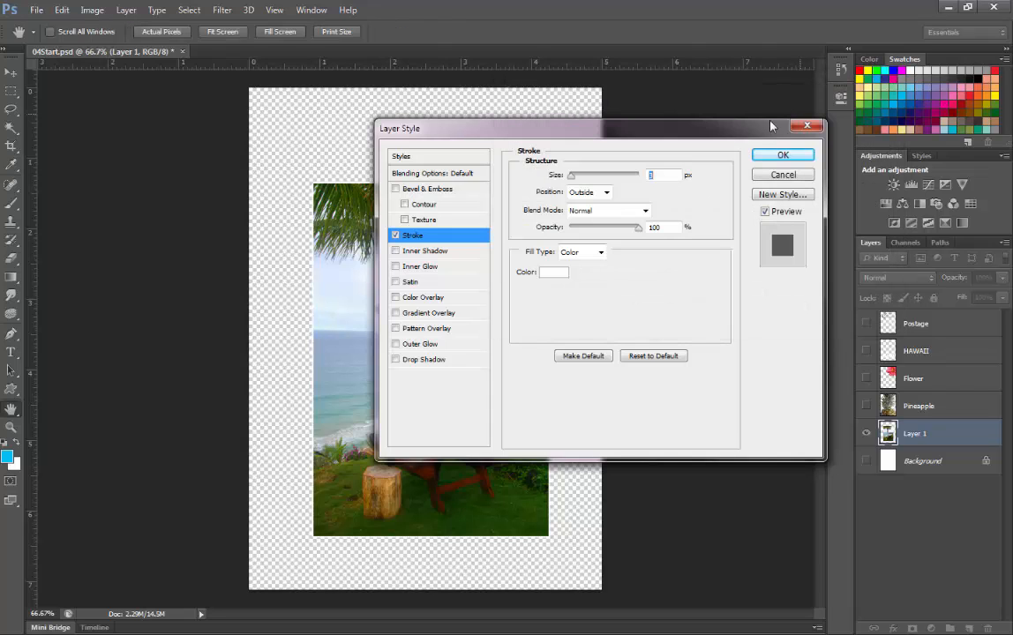
Set the beach layer's stroke position to Inside and its size to 5 px, and apply the layer style
left_click(590, 193)
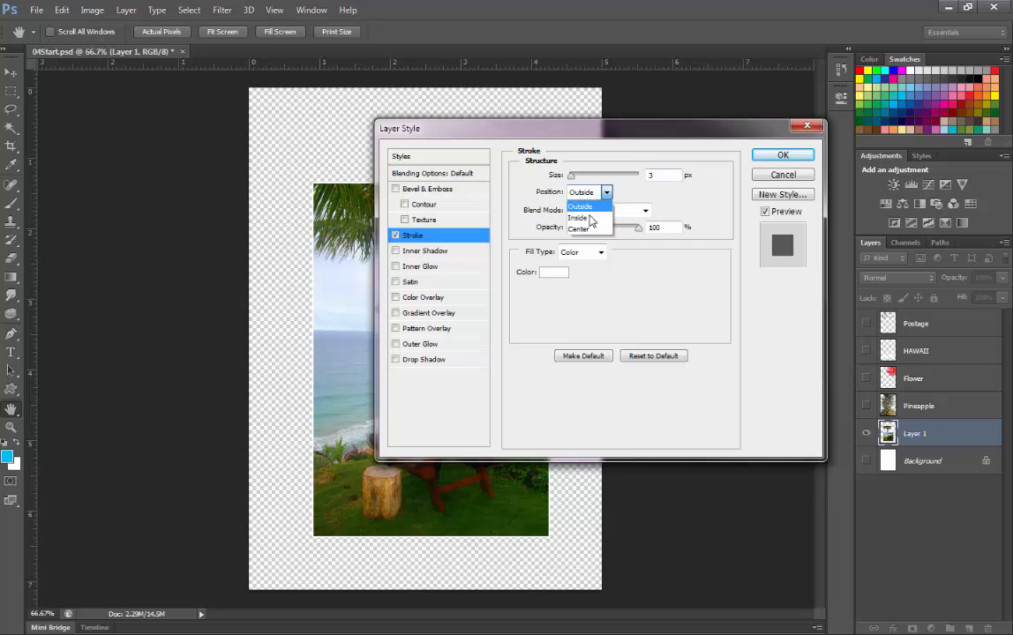
left_click(587, 220)
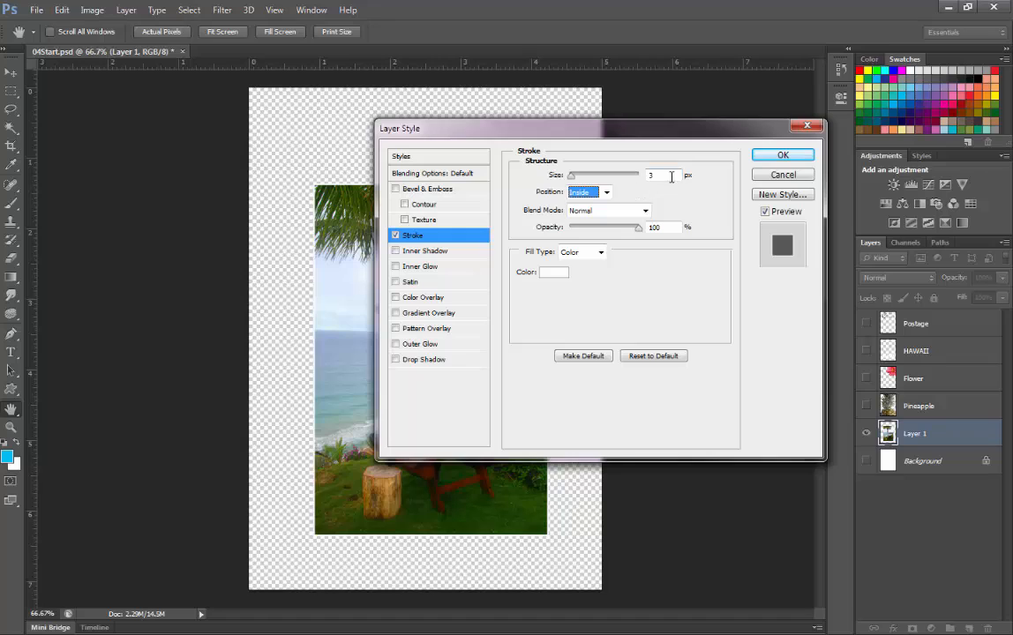
left_click(661, 175)
type("5")
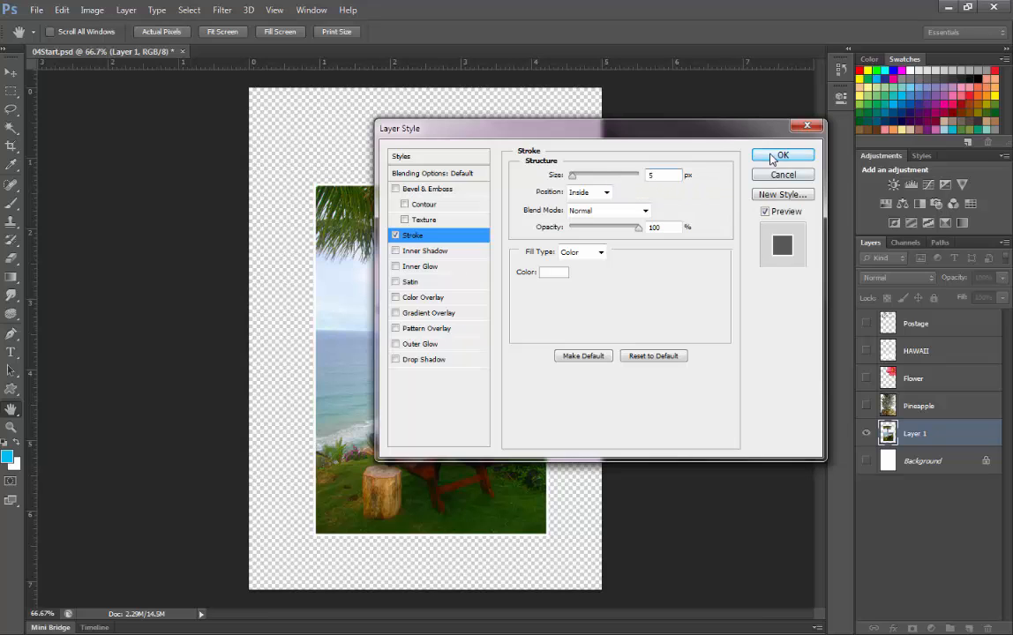
left_click(771, 157)
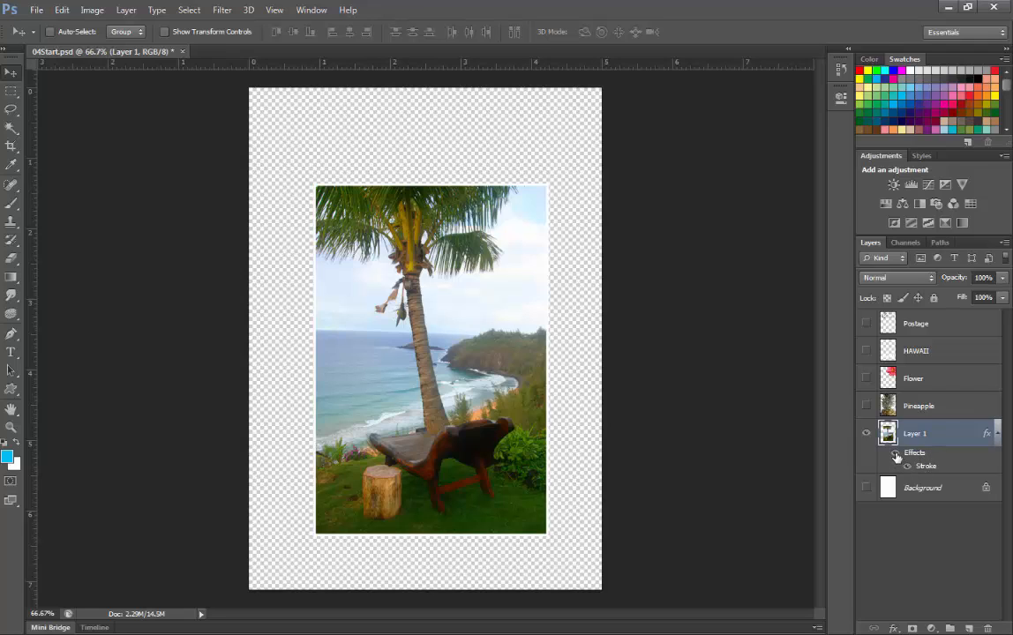
Toggle the beach layer's effects off and on to compare the photo with and without its border
left_click(897, 455)
left_click(896, 456)
left_click(896, 455)
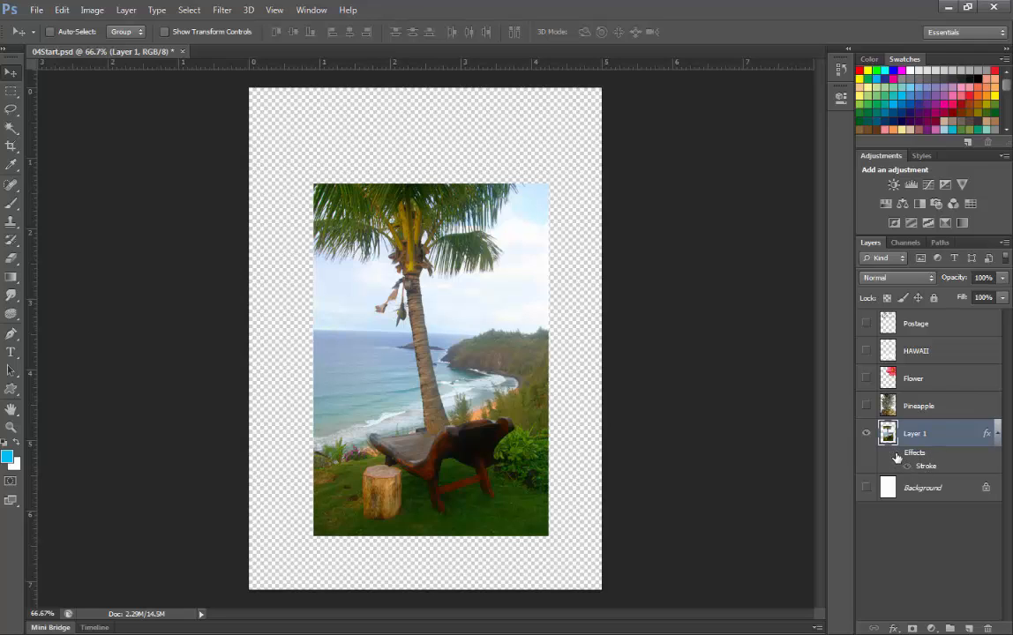
left_click(896, 455)
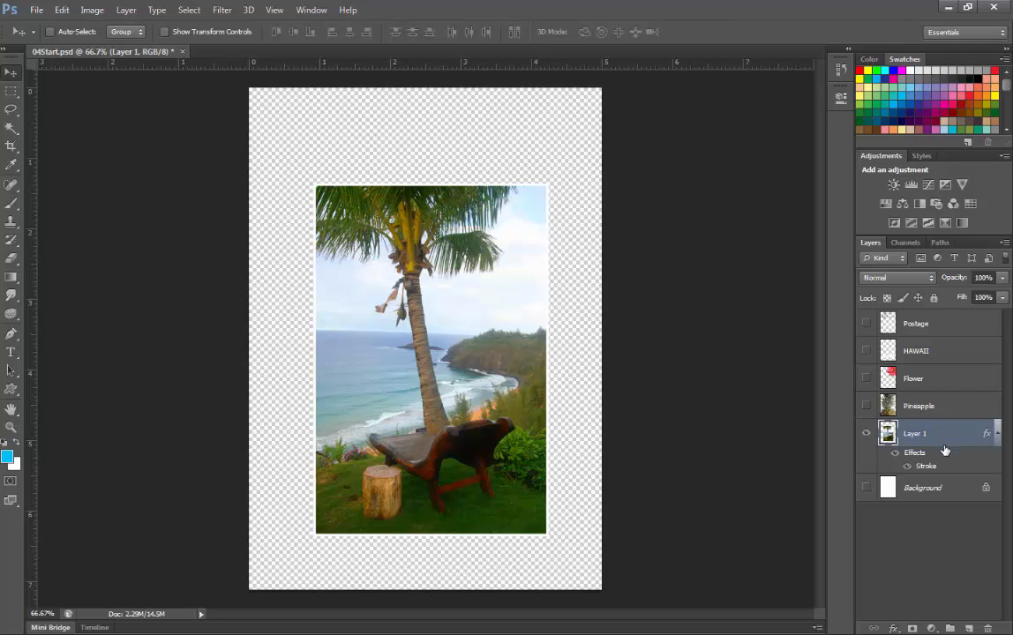
Move the beach layer directly above the Pineapple layer and show the Pineapple, Flower, HAWAII and Postage layers
left_click_drag(943, 442, 939, 399)
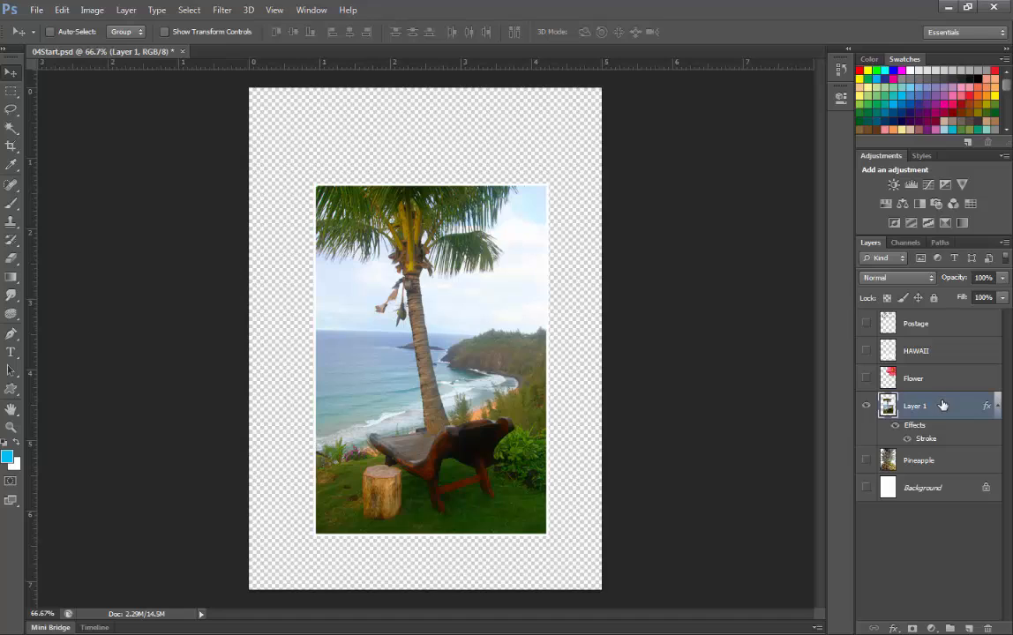
left_click(866, 460)
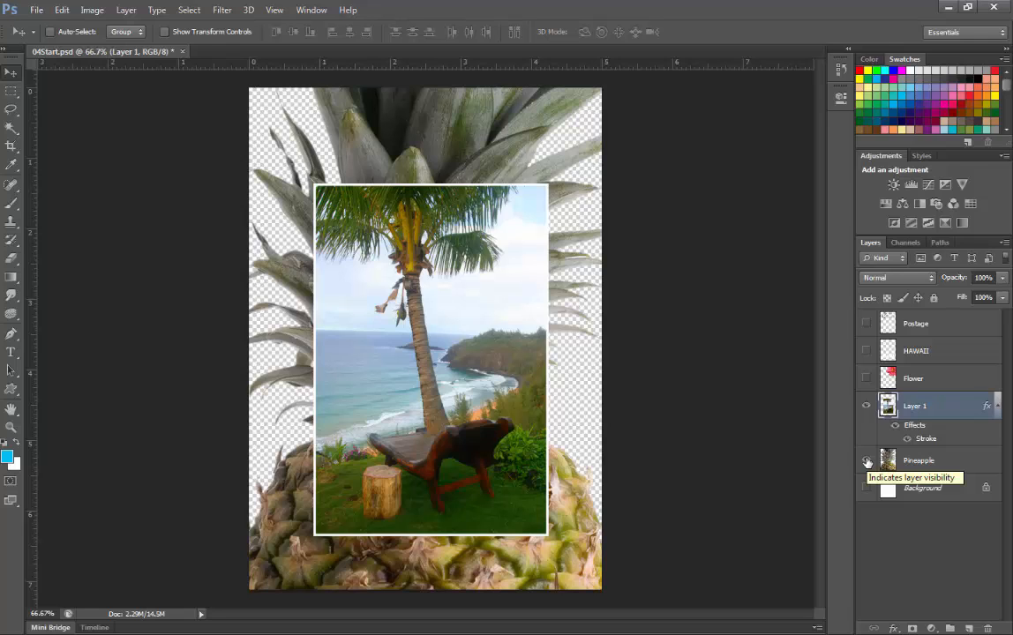
left_click_drag(866, 381, 860, 341)
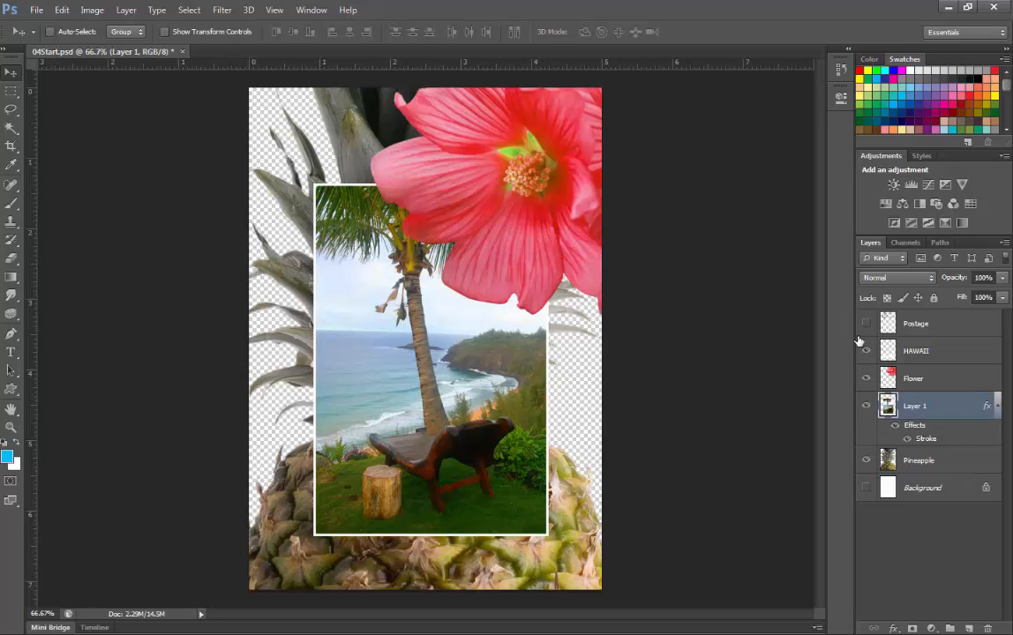
left_click(866, 324)
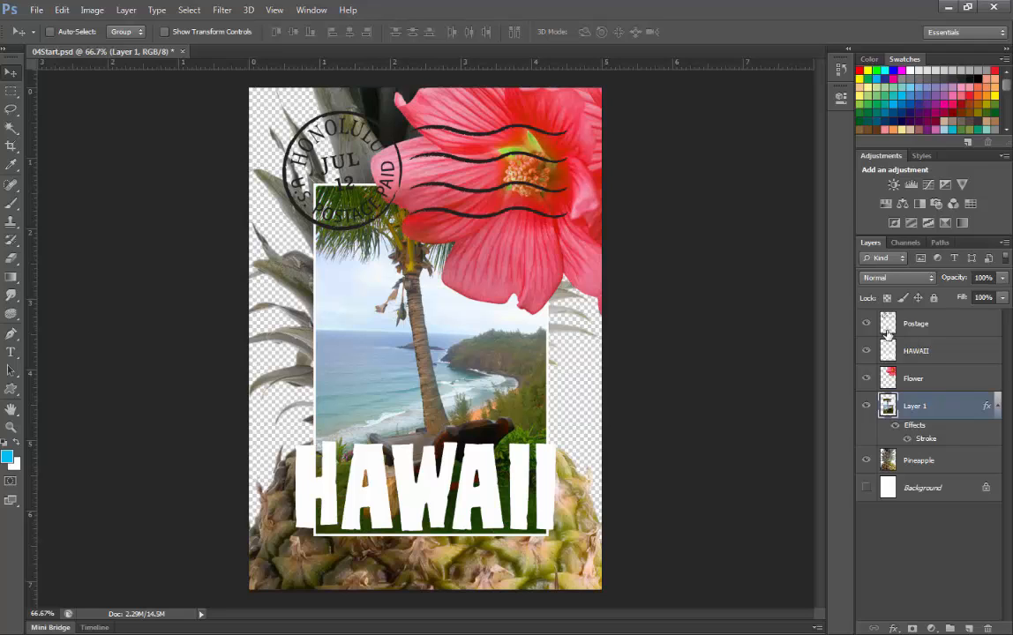
Lower the Postage layer's opacity to 25%
left_click(965, 326)
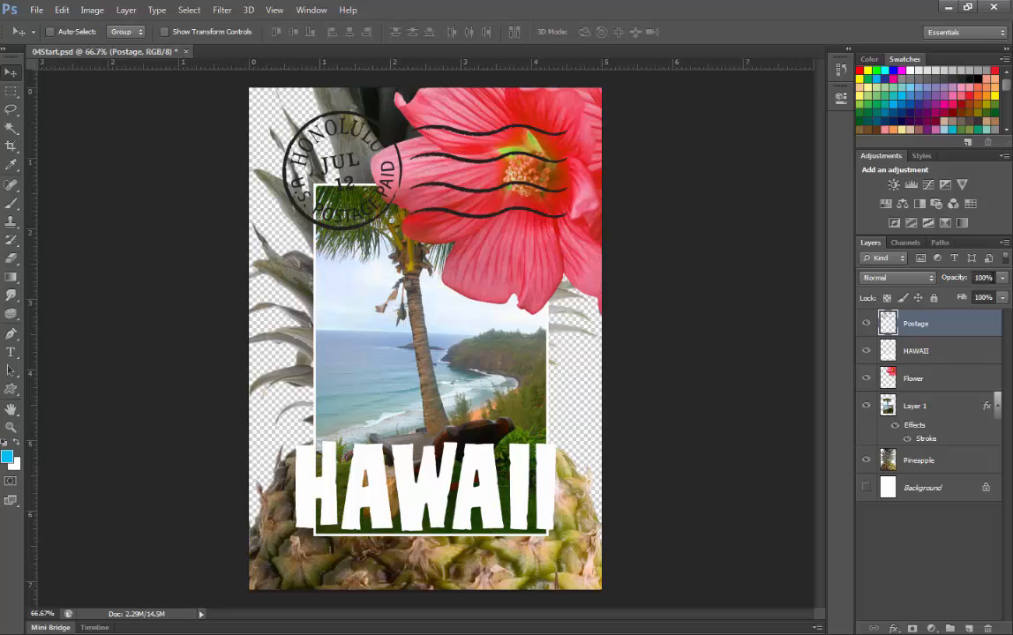
left_click(1002, 277)
left_click_drag(1000, 295, 954, 297)
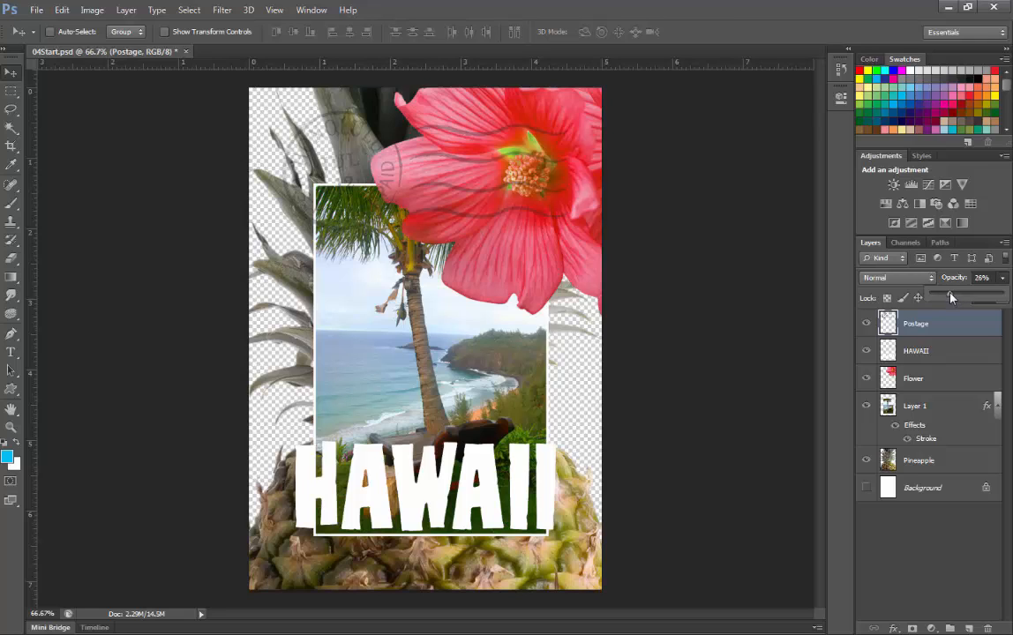
left_click(994, 278)
Duplicate the Pineapple layer within 04Start.psd under the name Pineapple copy
left_click(942, 466)
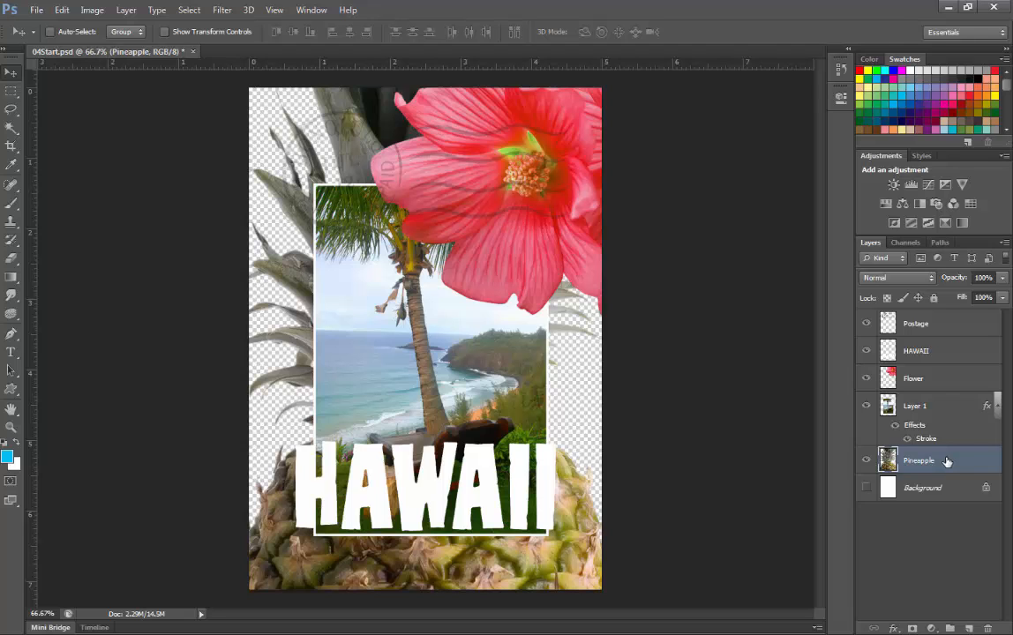
right_click(946, 461)
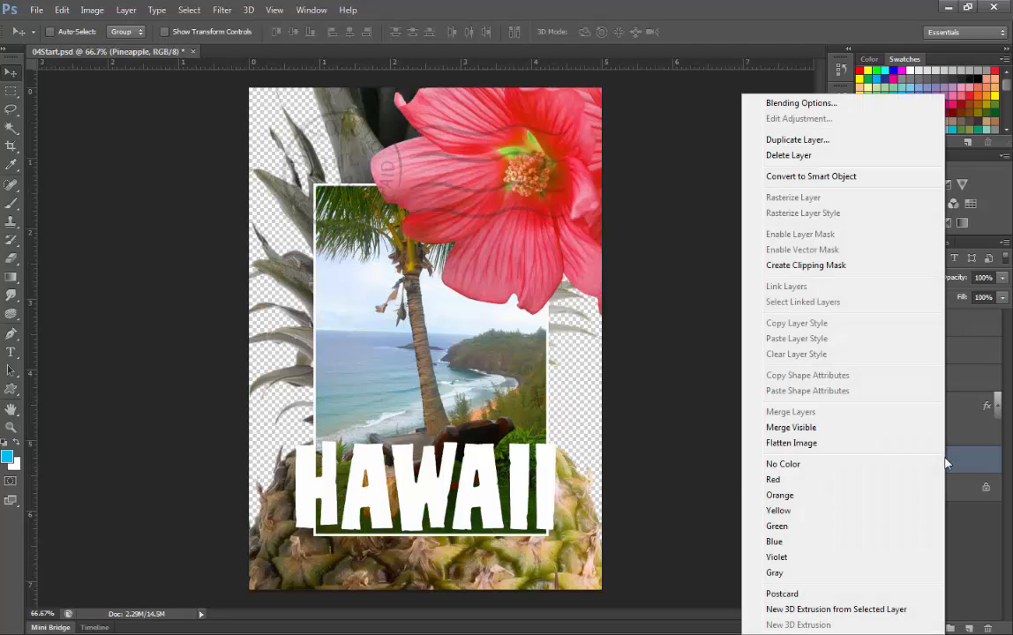
left_click(834, 144)
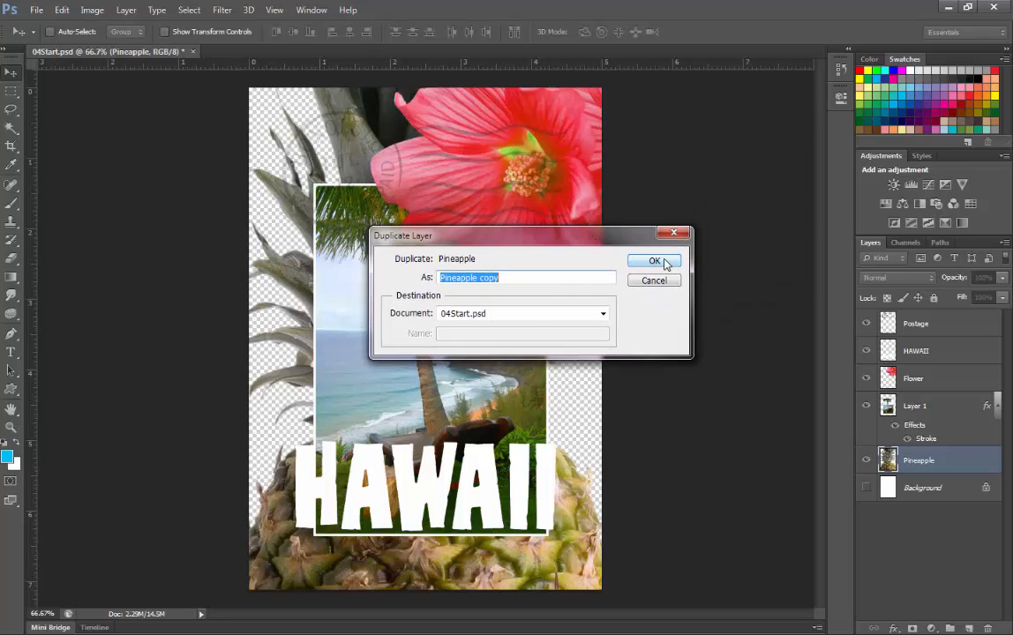
left_click(654, 261)
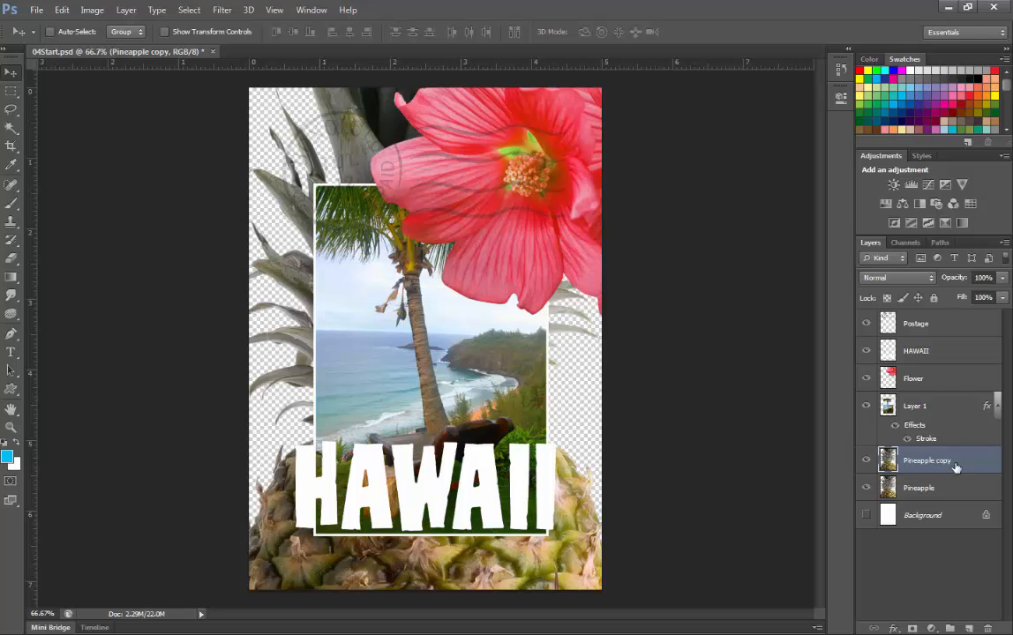
Set the Pineapple copy layer's blend mode to Overlay and compare the image with that layer hidden and shown
left_click(928, 278)
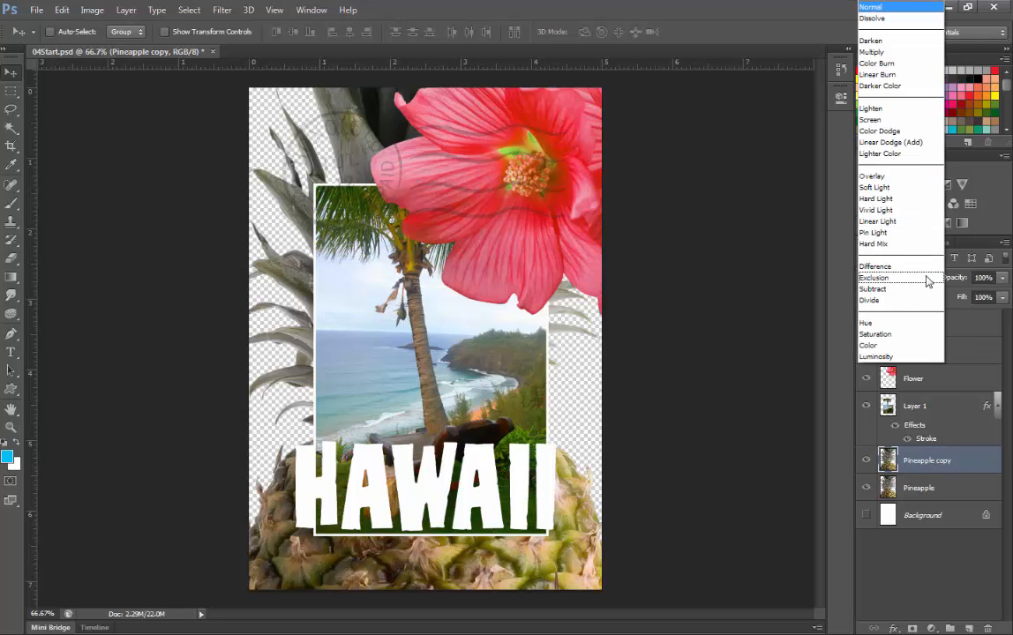
left_click(909, 176)
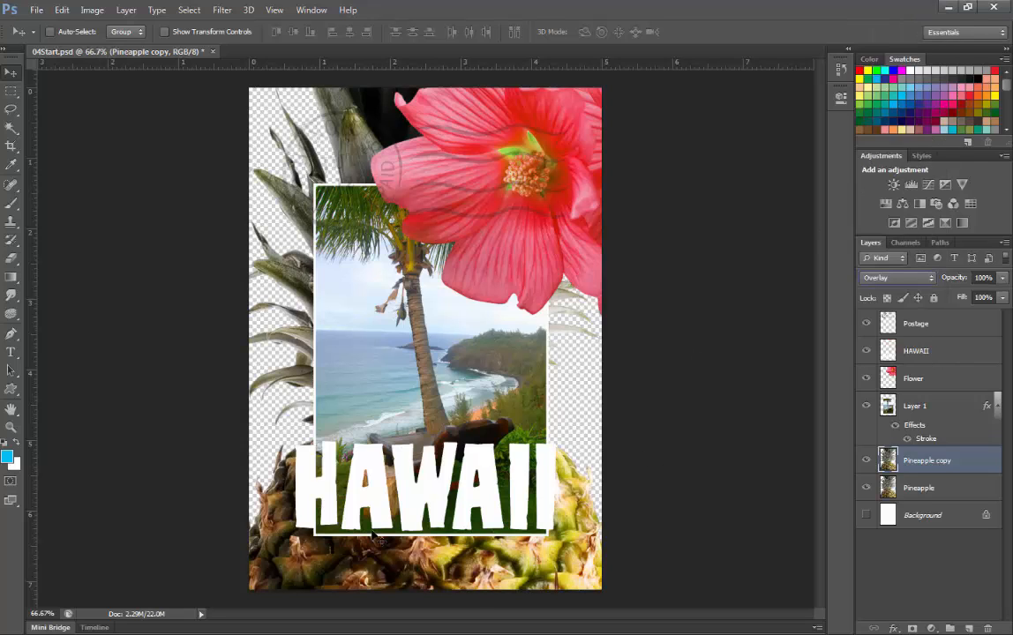
left_click(866, 461)
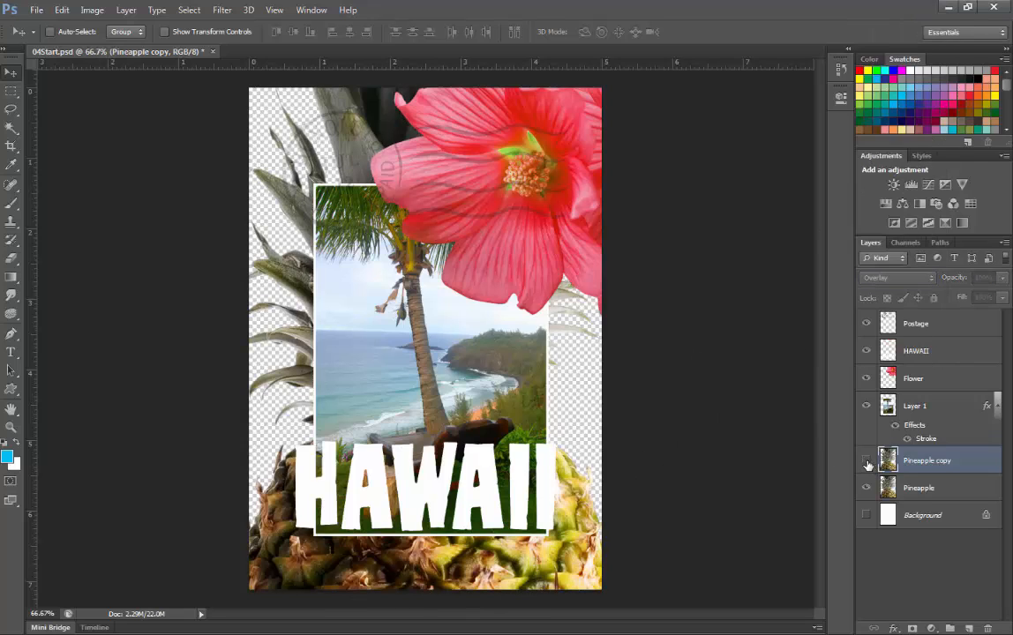
left_click(867, 461)
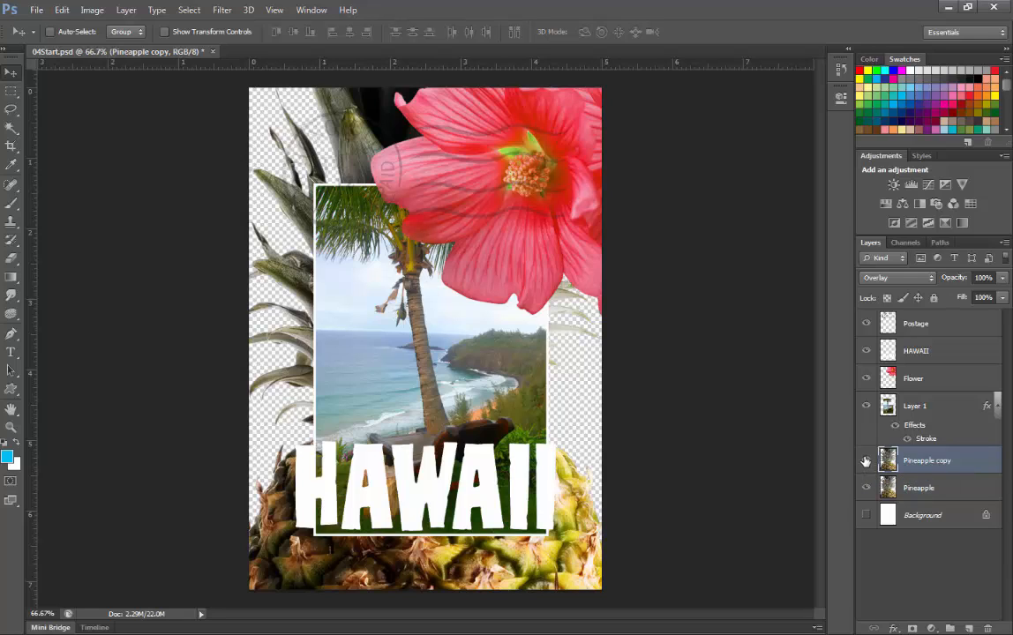
Set the Postage layer's blend mode to Multiply
left_click(944, 325)
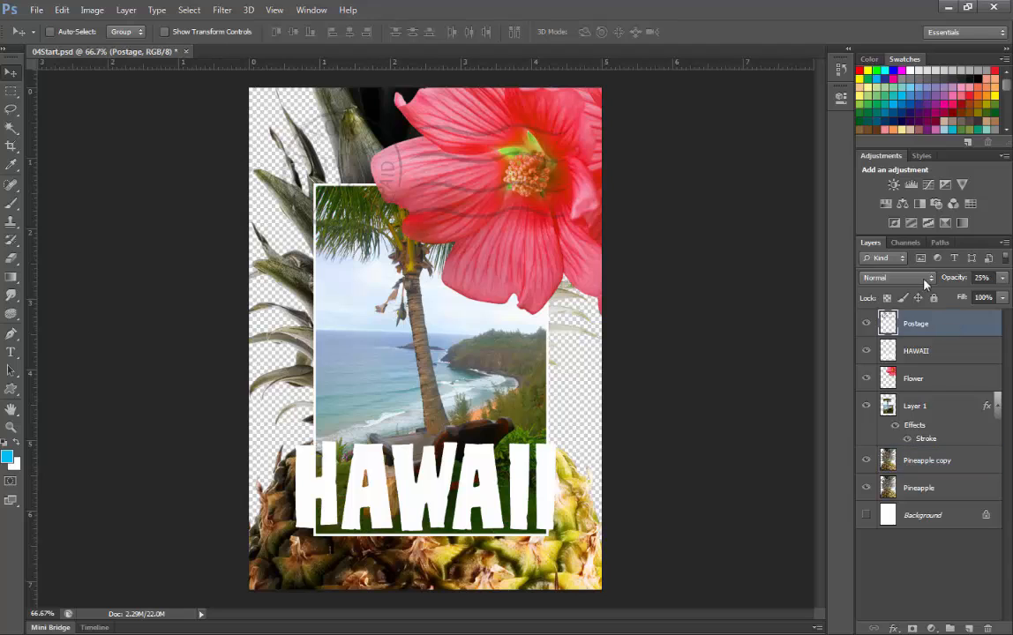
left_click(922, 280)
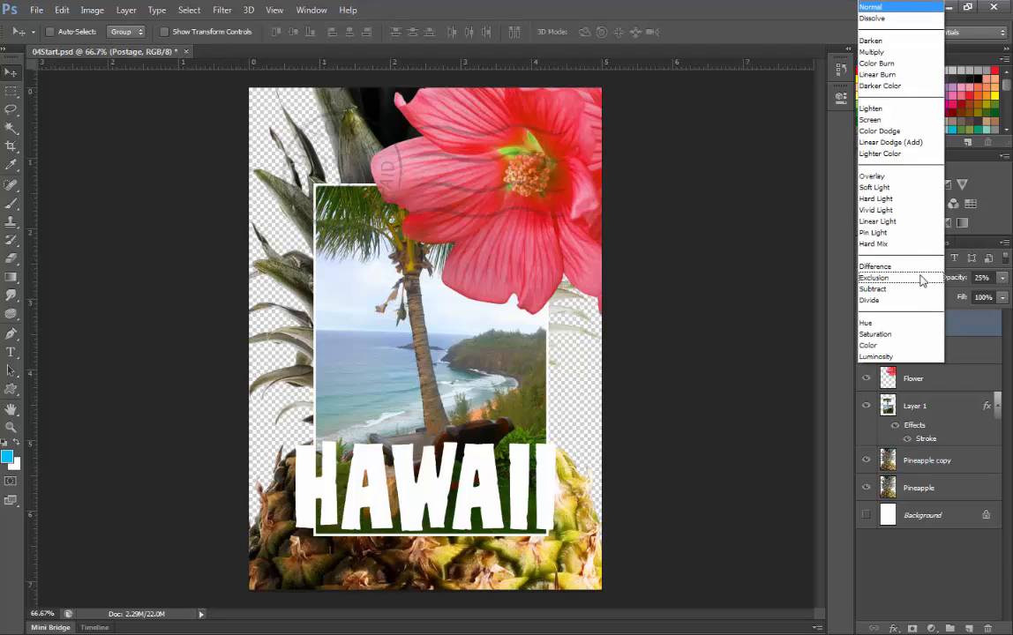
left_click(899, 55)
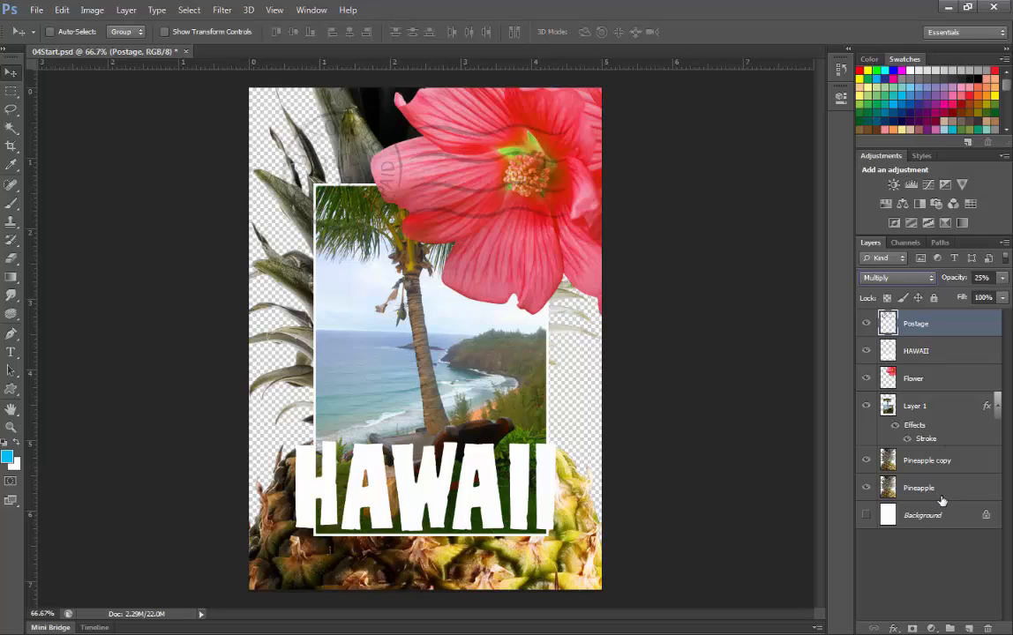
Move the beach photo toward the canvas's upper left, and transform it to about 57.6% scale with a clockwise rotation of about 9.4°
left_click(949, 406)
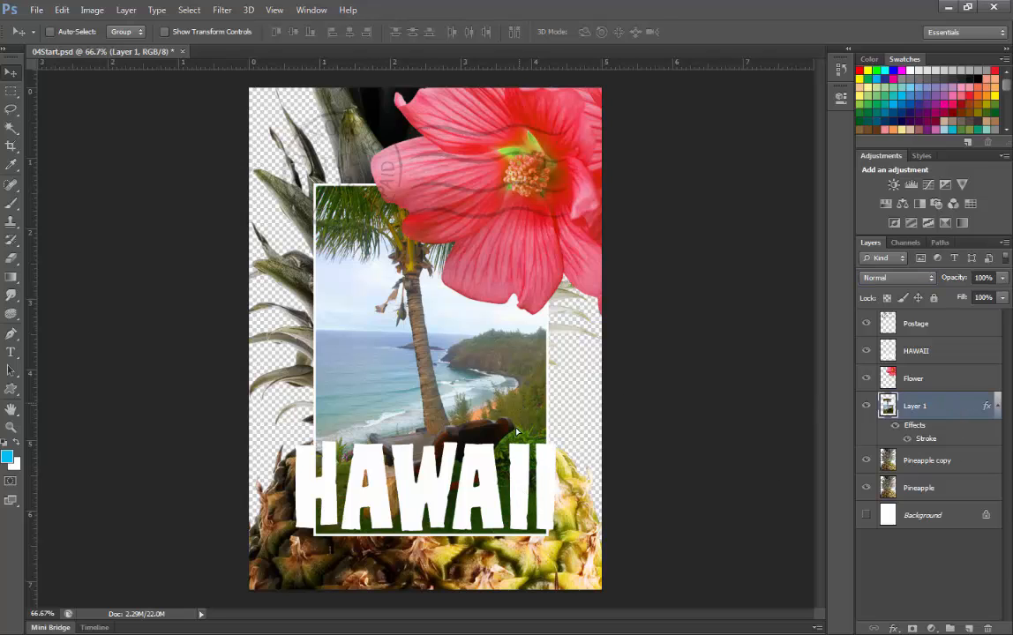
left_click_drag(494, 367, 465, 316)
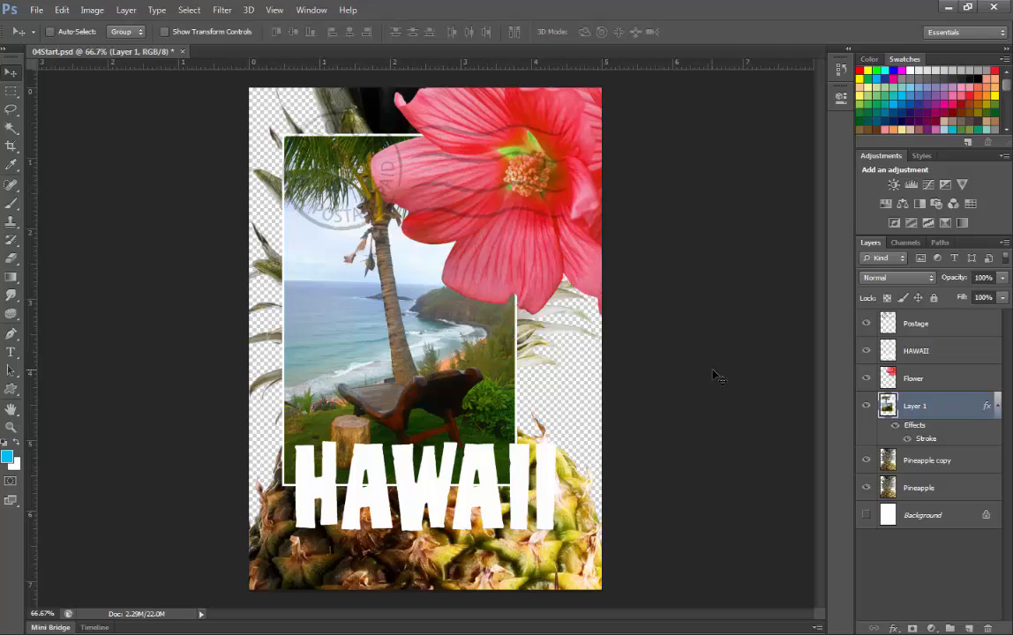
key("ctrl+t")
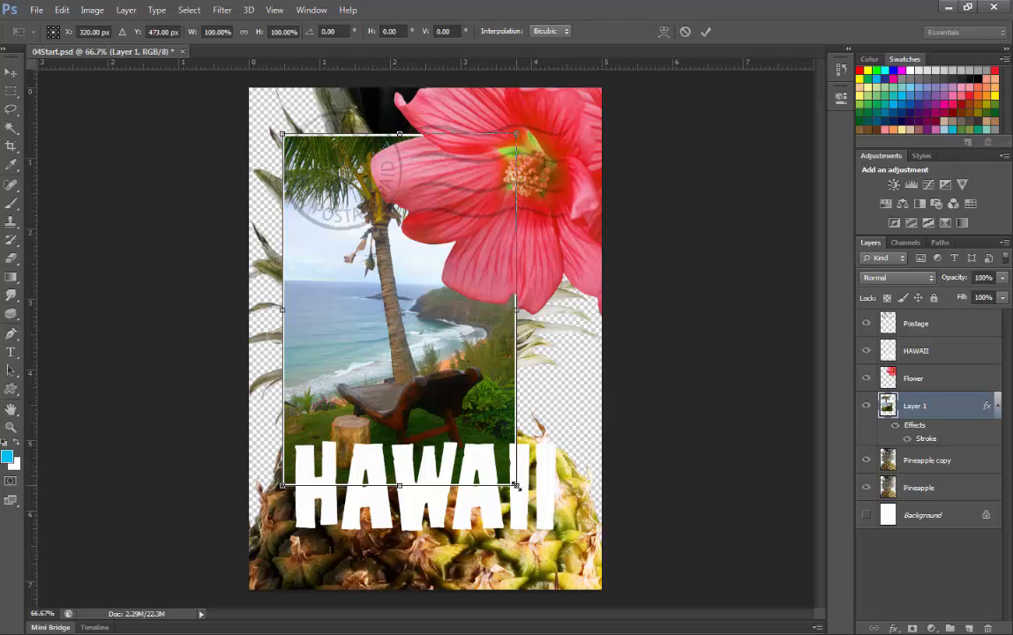
left_click_drag(516, 485, 417, 336)
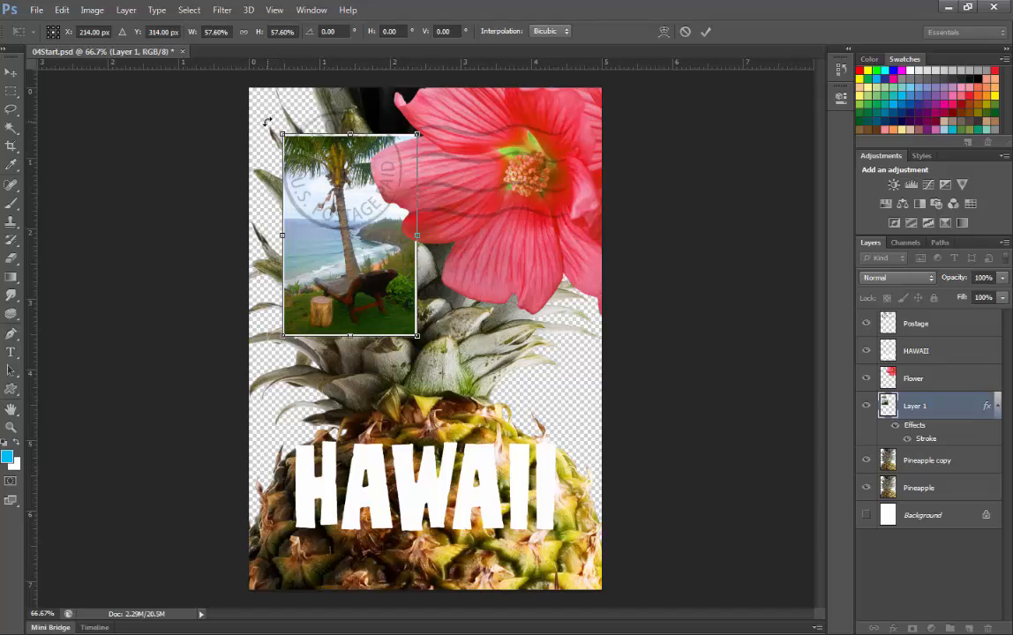
left_click_drag(276, 115, 285, 107)
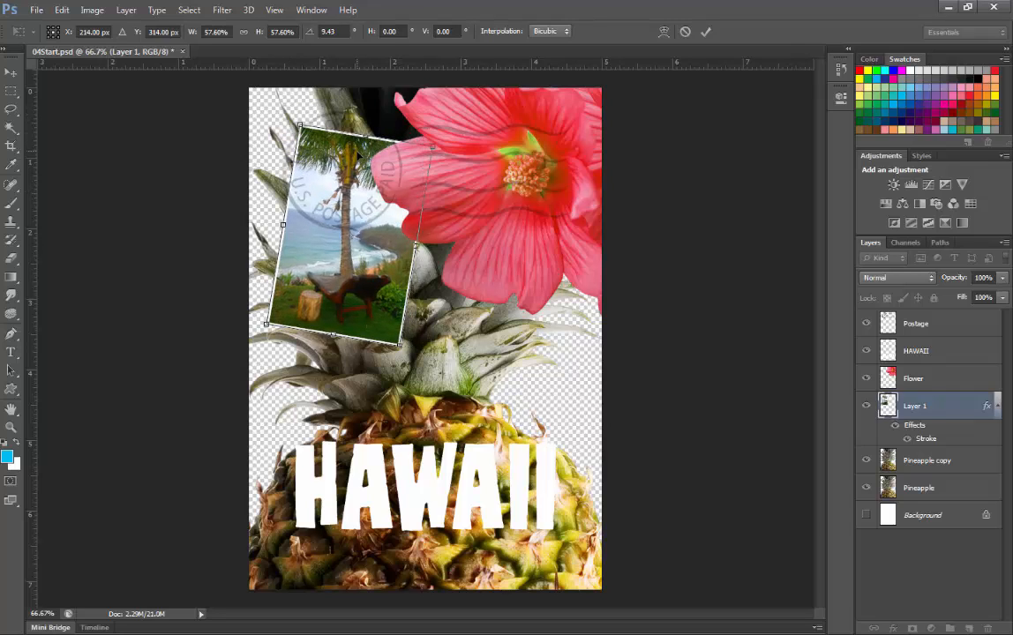
left_click(706, 33)
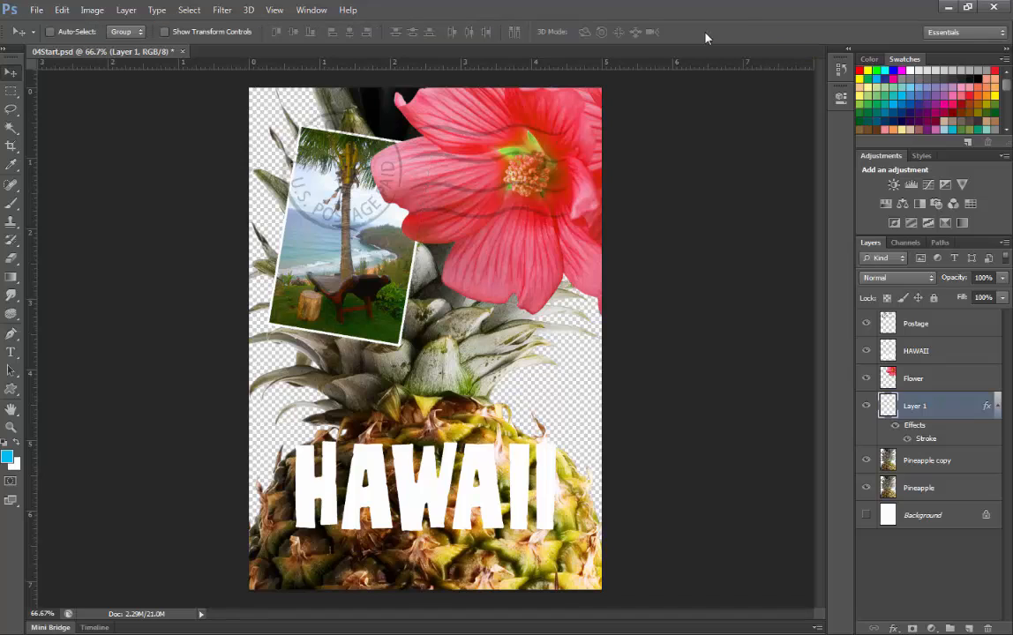
Set the foreground color to light blue 66ccff, and accept white ffffff as the background color
left_click(9, 457)
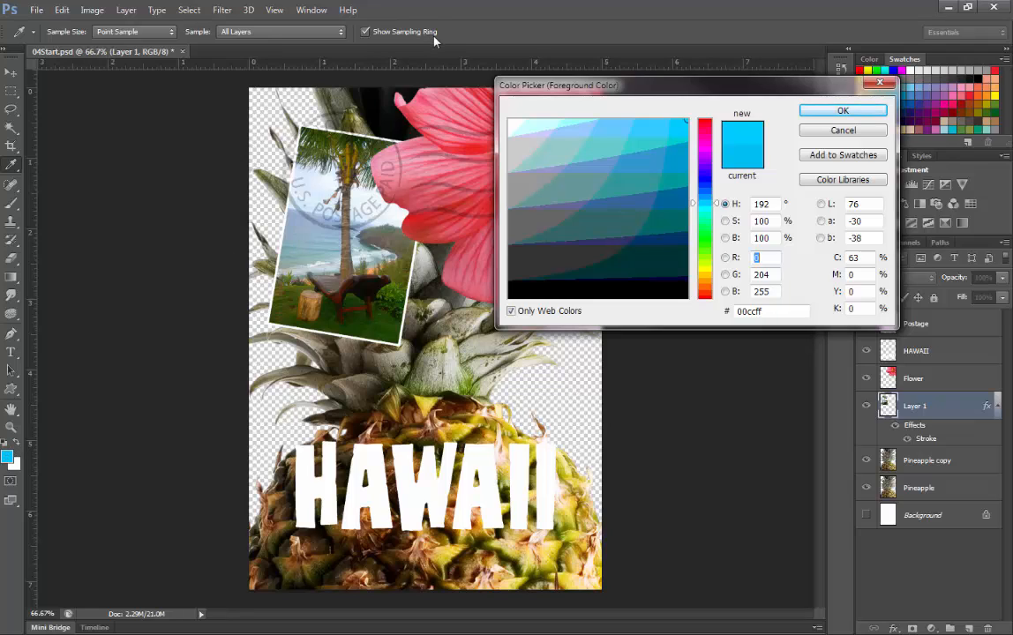
left_click(539, 125)
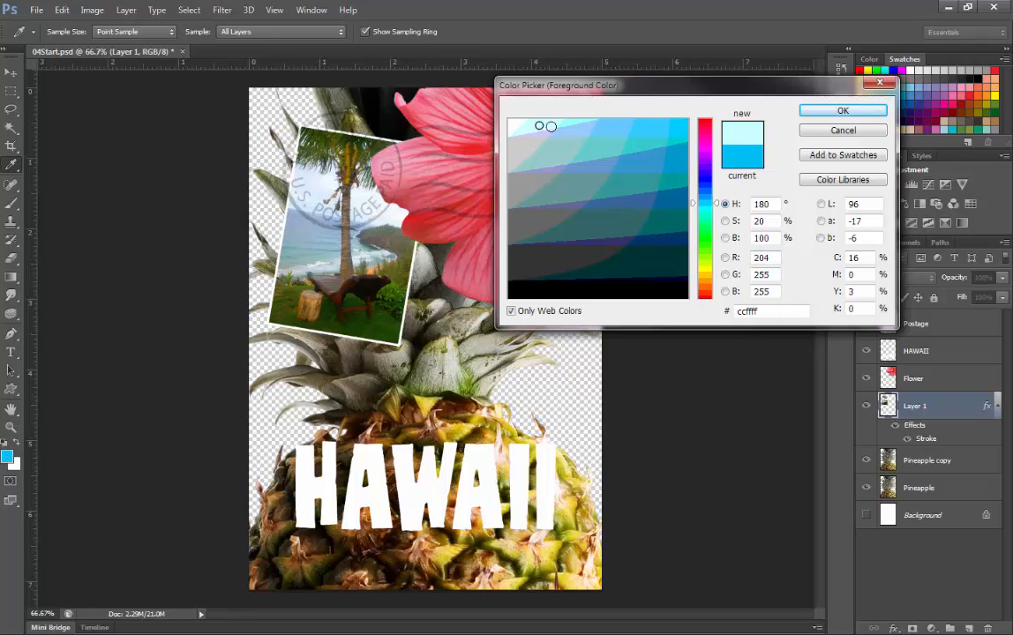
left_click(577, 130)
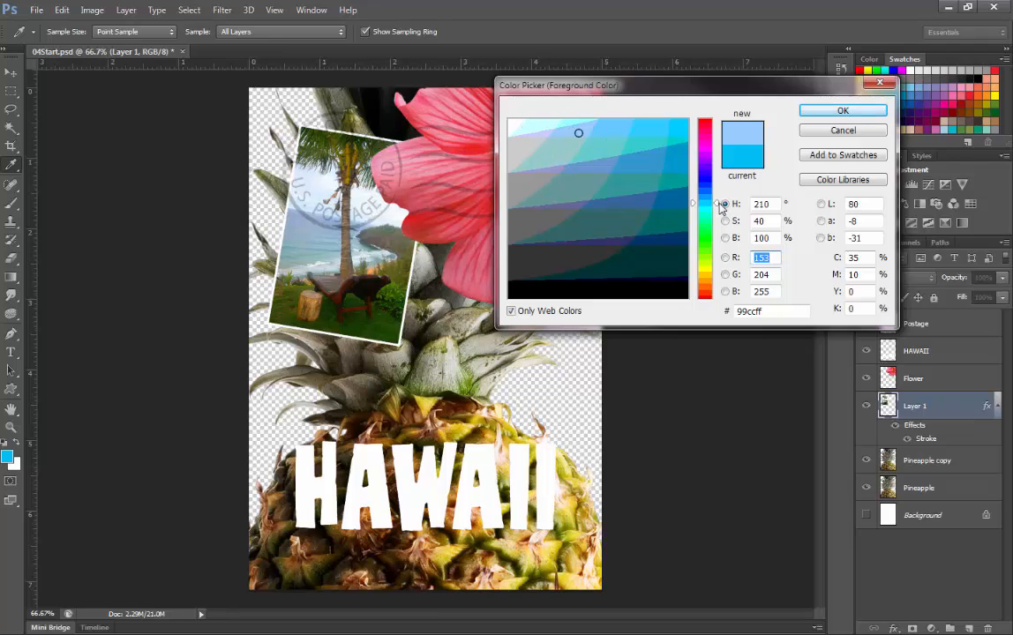
left_click_drag(709, 202, 710, 197)
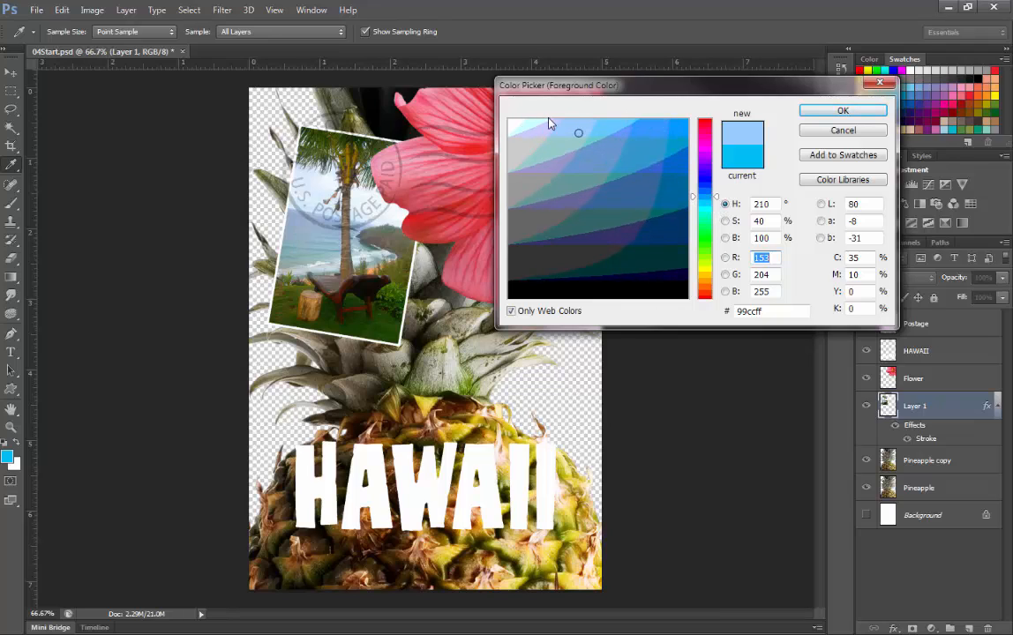
left_click(609, 126)
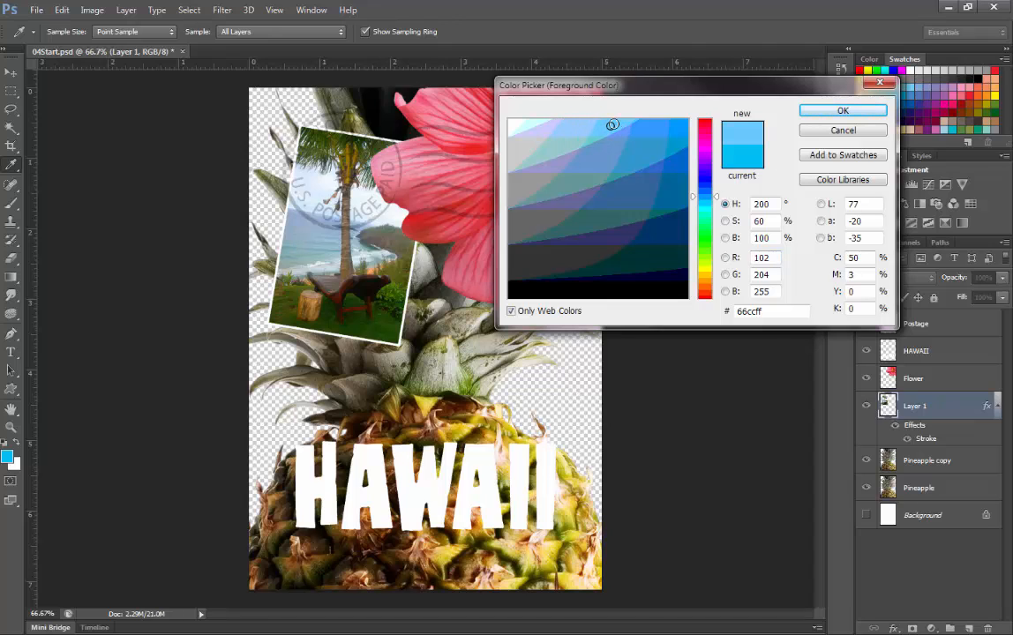
left_click(820, 111)
key("v")
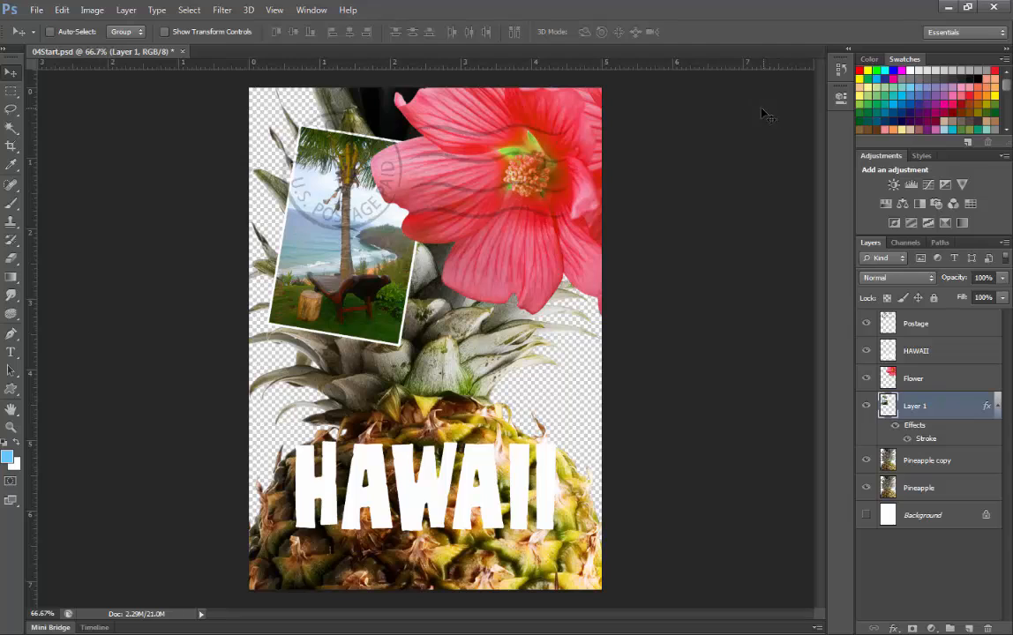
left_click(15, 465)
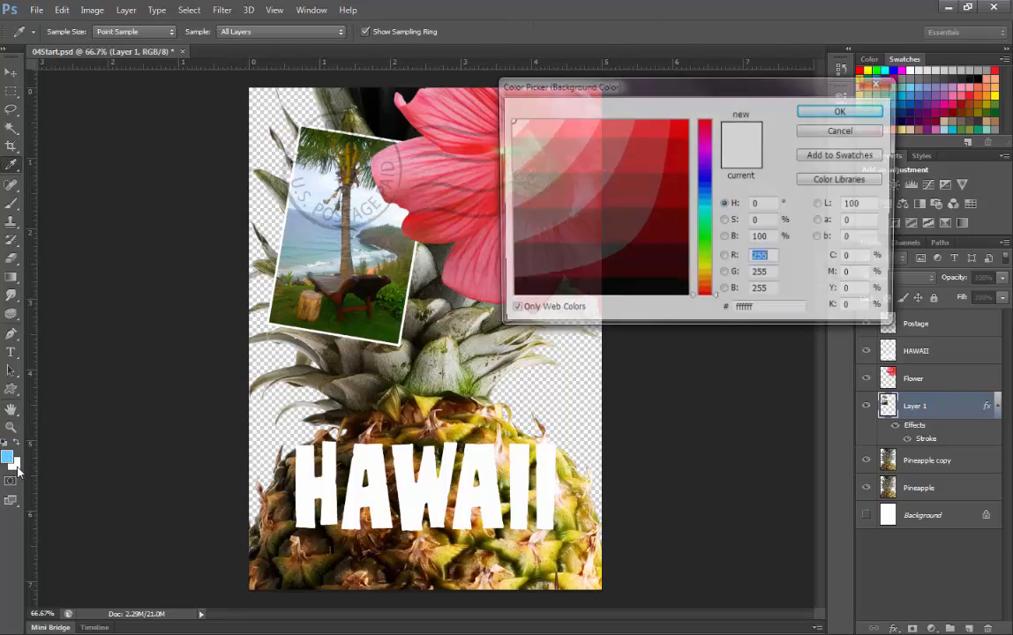
left_click(817, 111)
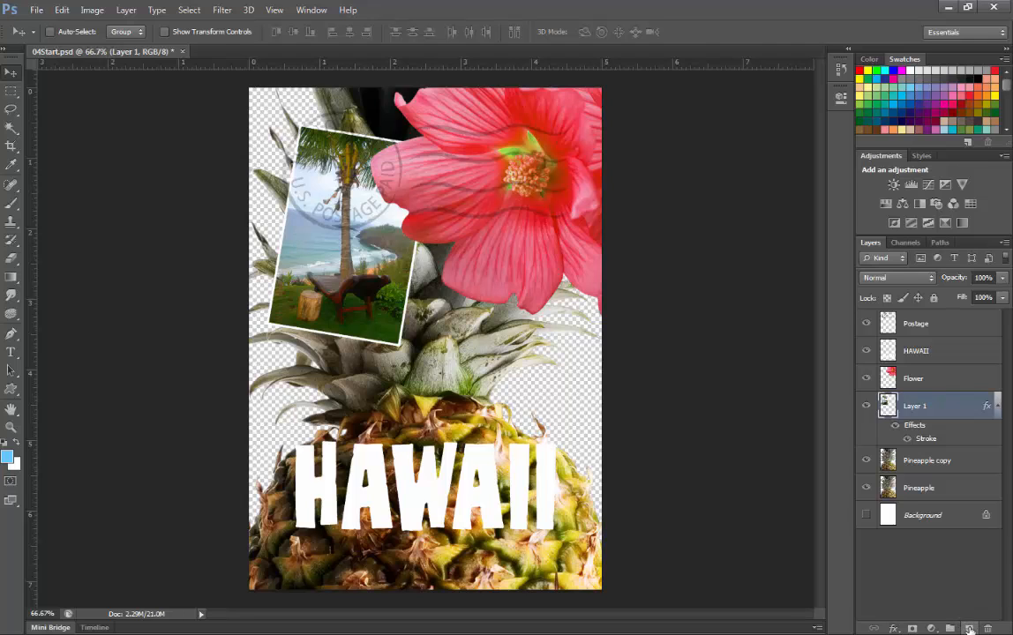
Float and lengthen the layer list, and add a new empty layer between the Pineapple layer and the Background
left_click_drag(861, 240, 643, 72)
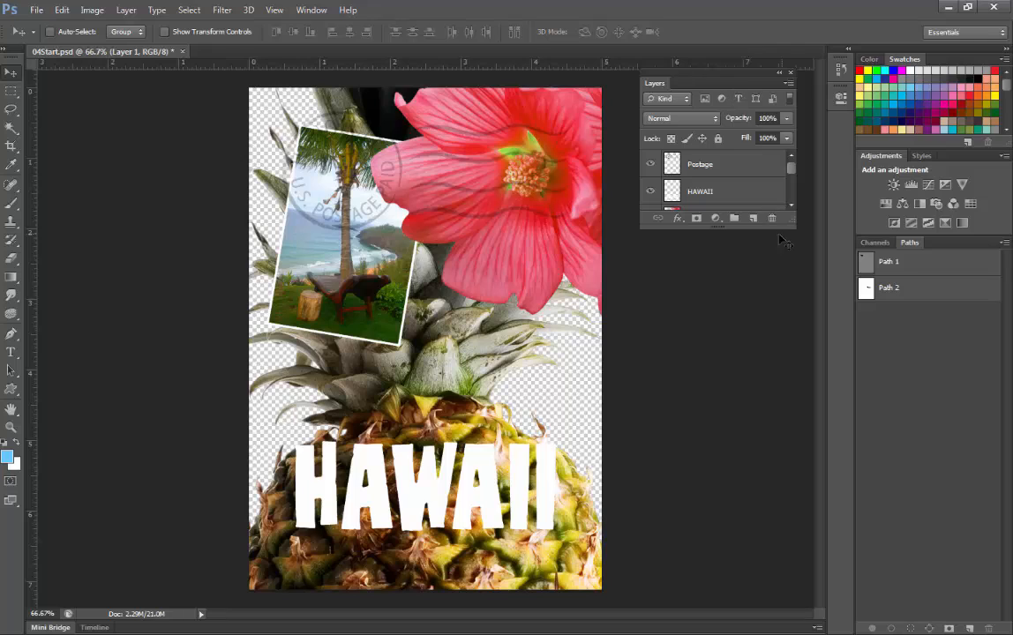
left_click_drag(720, 228, 724, 432)
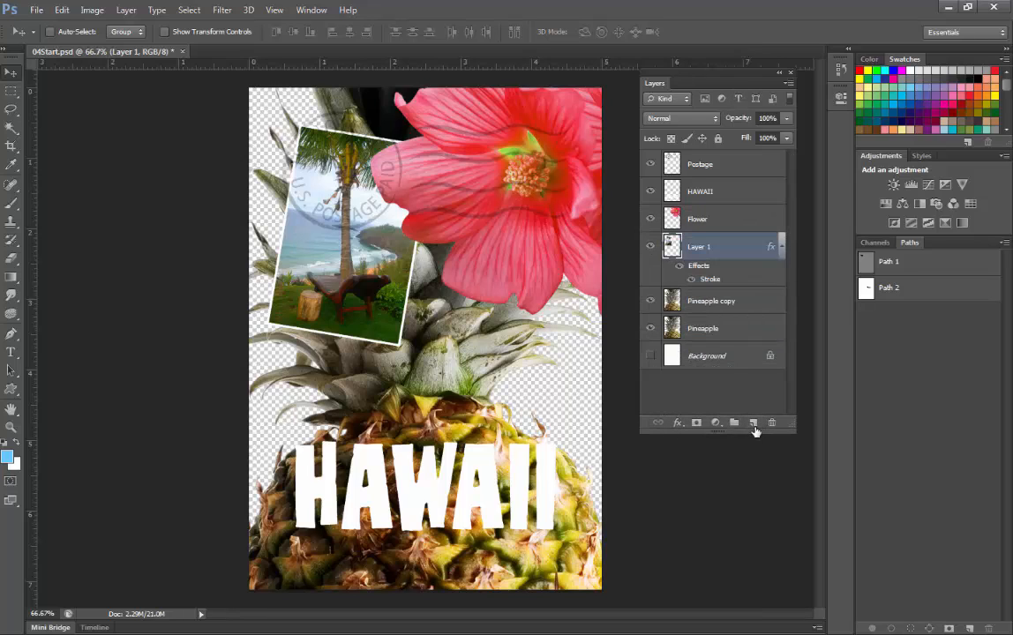
left_click(754, 424)
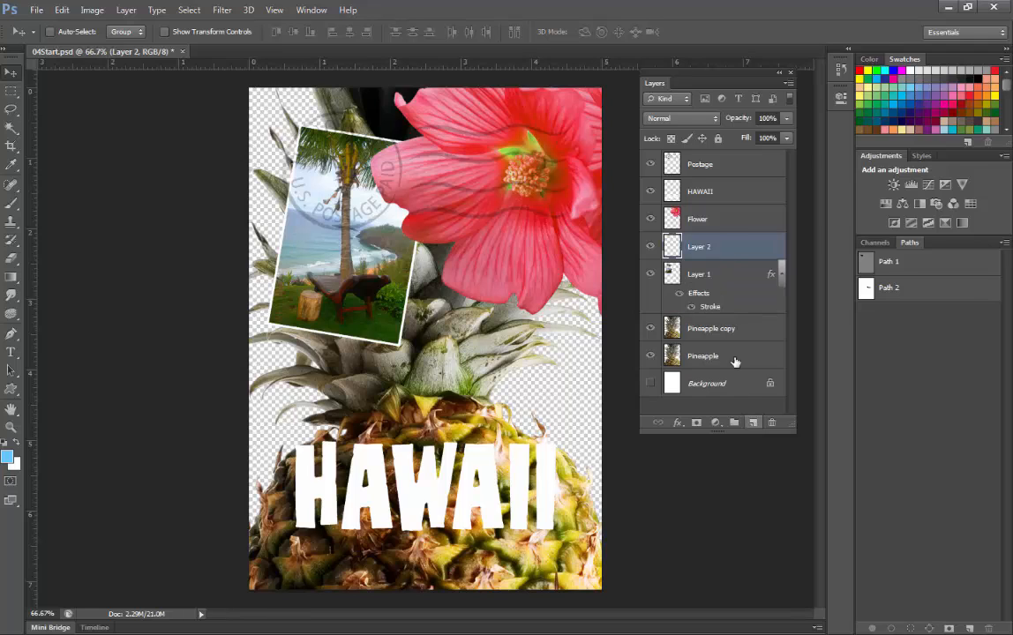
left_click_drag(723, 252, 718, 366)
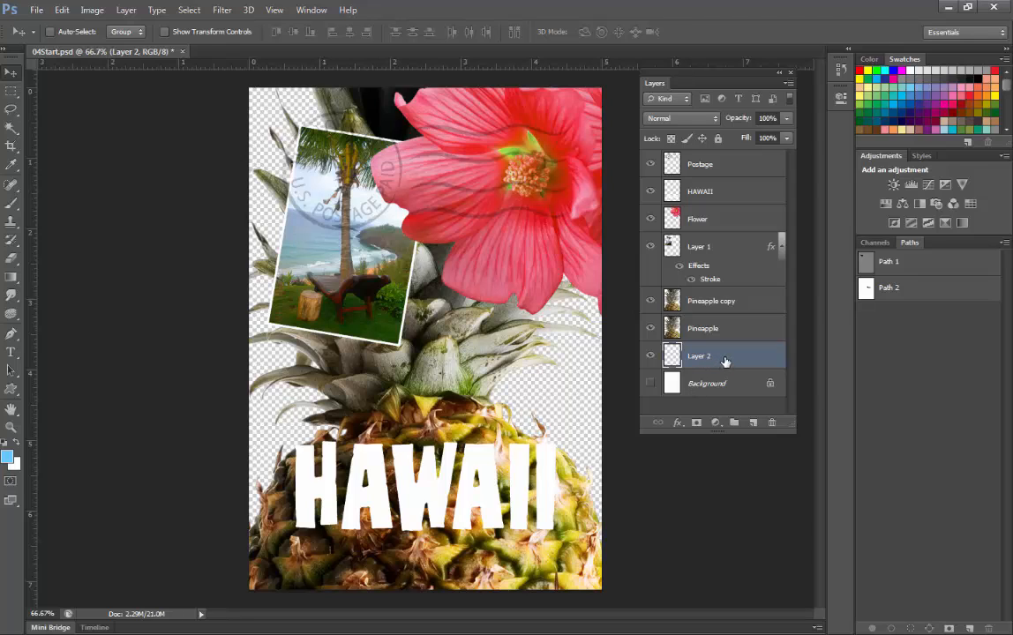
Render Clouds on the new layer, and view it on its own by temporarily hiding all the layers above it
left_click(219, 11)
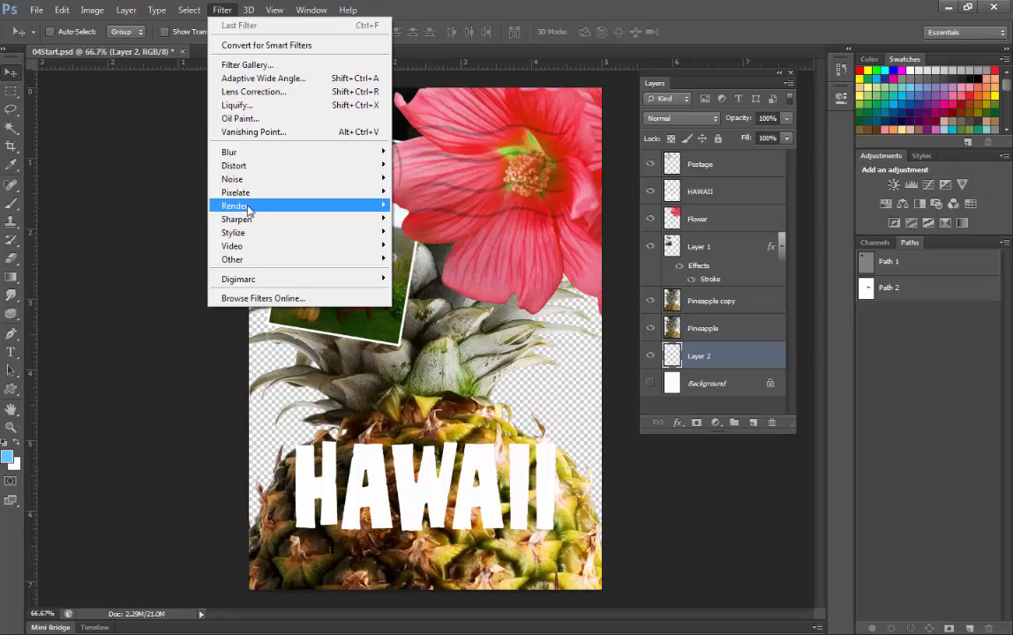
mouse_move(249, 207)
left_click(415, 206)
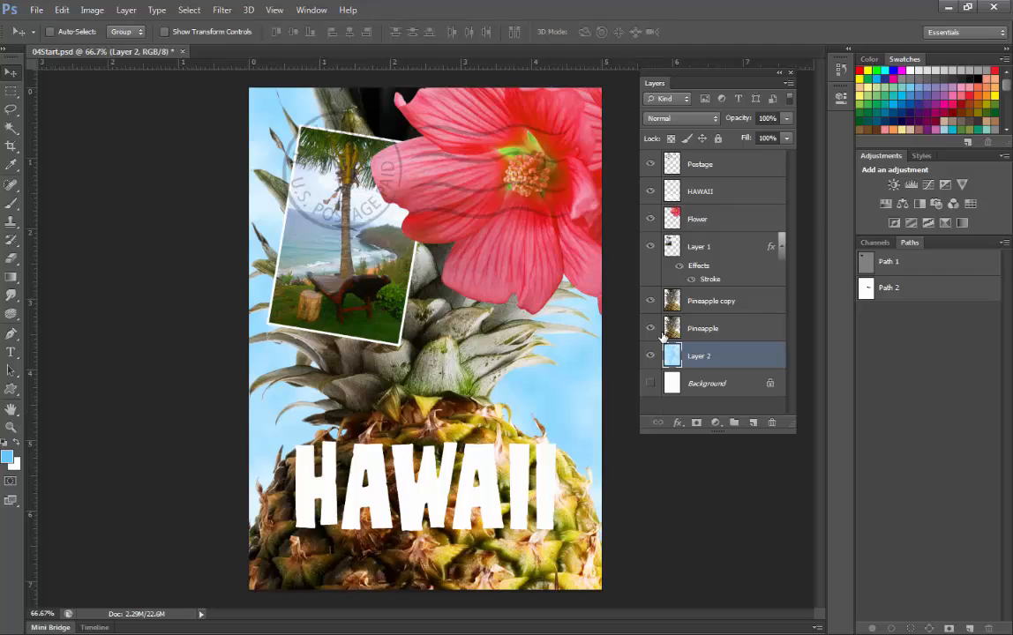
left_click_drag(650, 328, 650, 165)
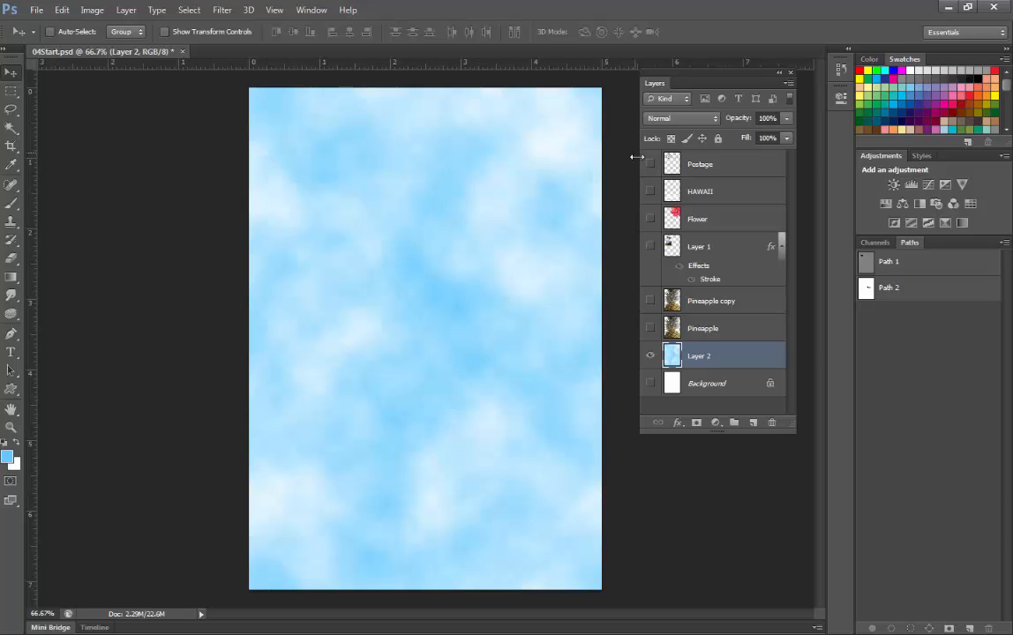
left_click_drag(651, 166, 662, 396)
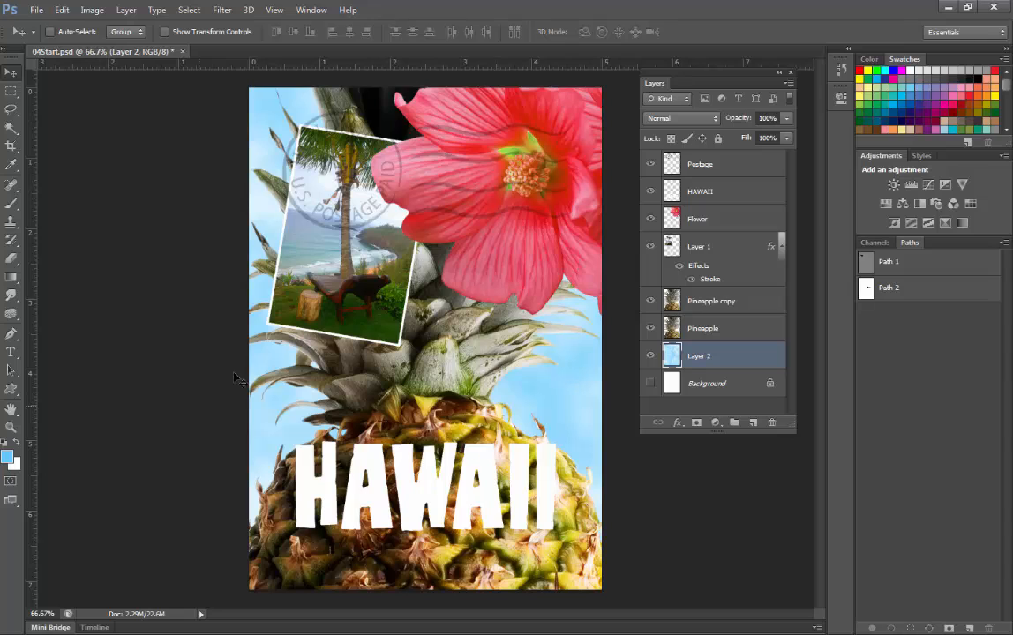
Save the poster to the Desktop as 04Start.psd in Photoshop format with layers
left_click(36, 11)
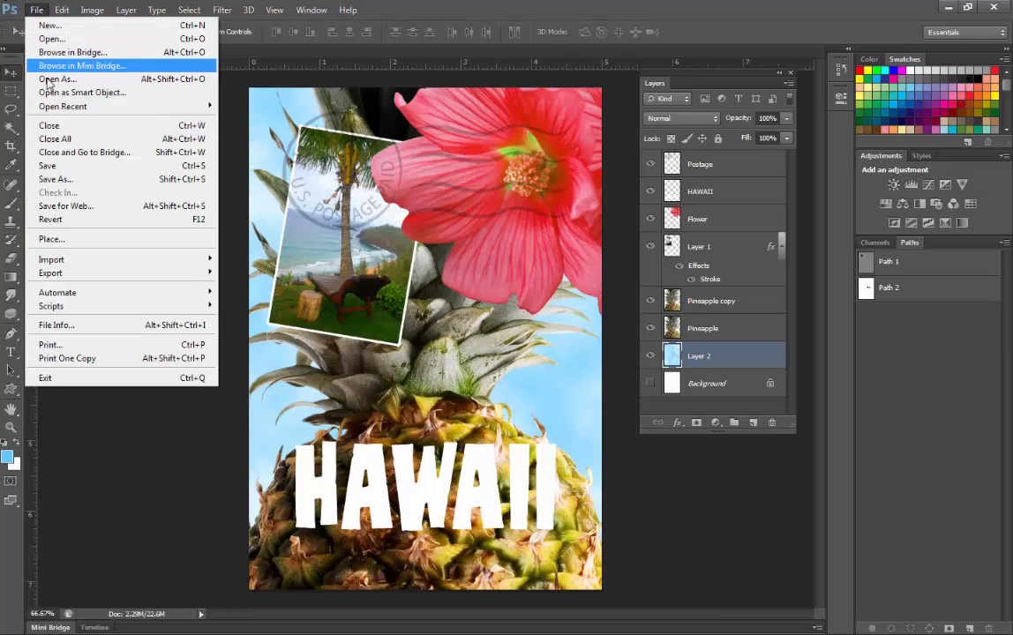
left_click(62, 177)
left_click(335, 168)
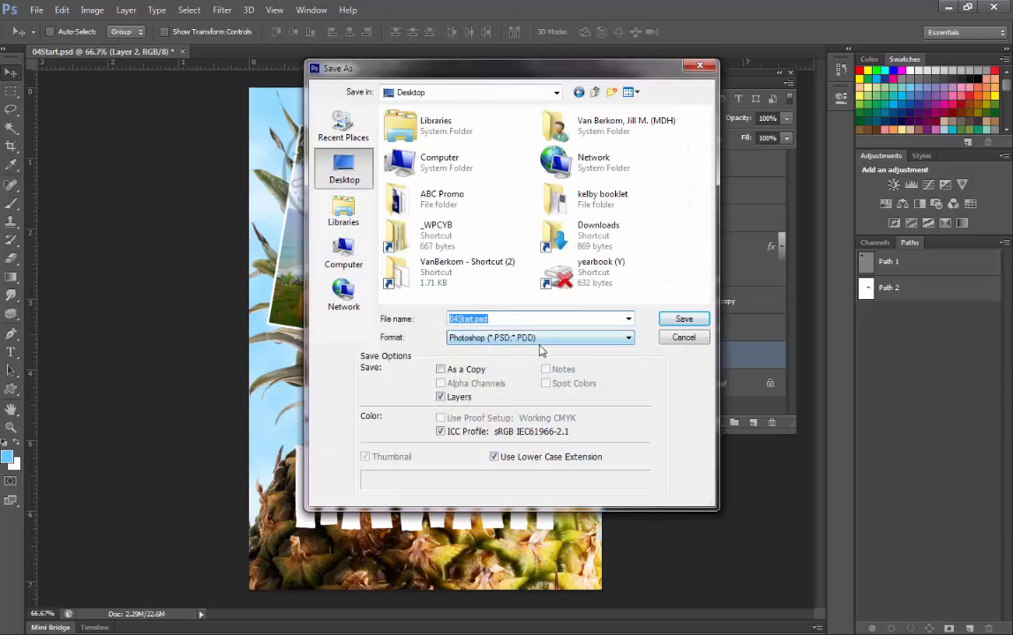
left_click(684, 319)
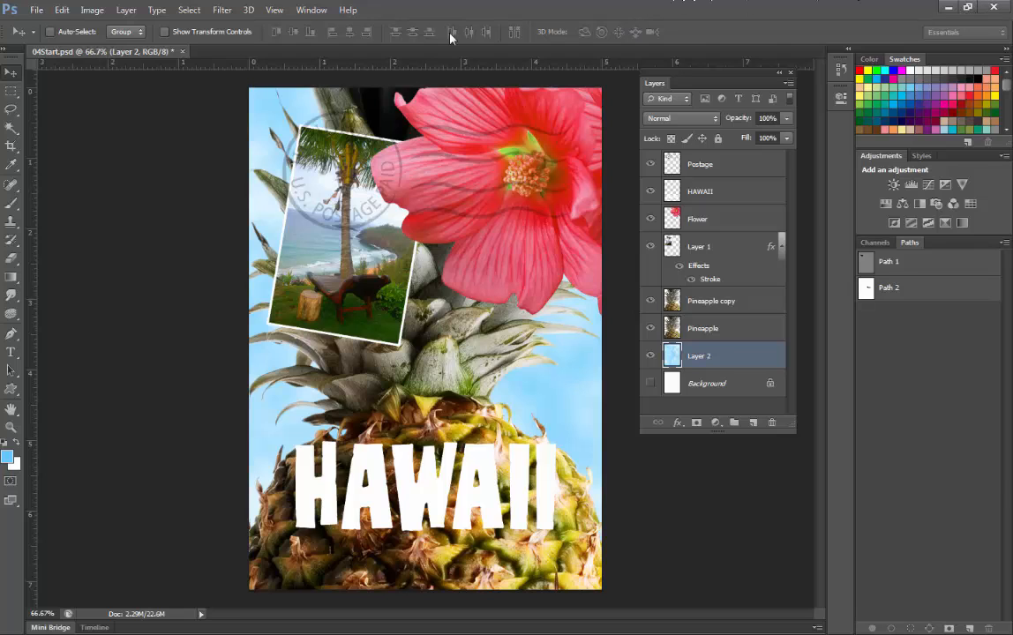
Switch to the browser's course page, download the Unit 15 Flower file, and open Flower2.psd in Photoshop
key("alt+Tab")
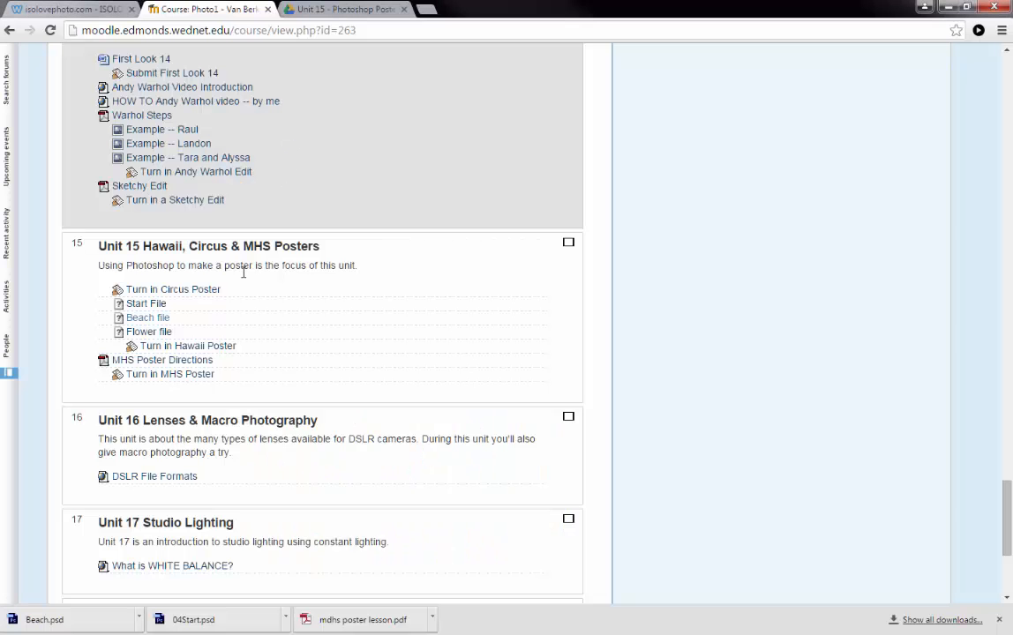
left_click(146, 334)
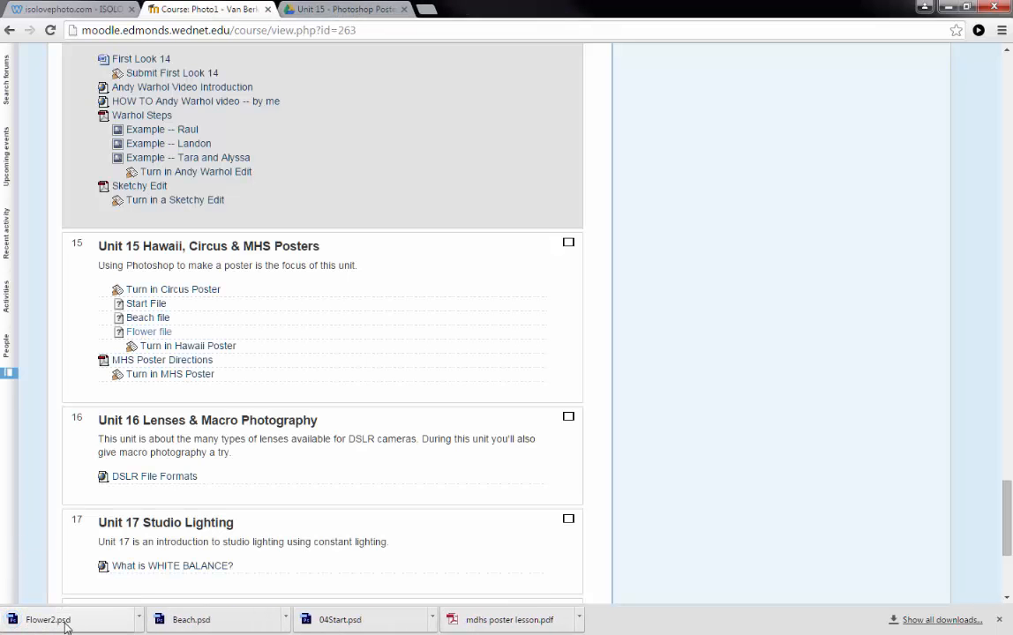
left_click(69, 625)
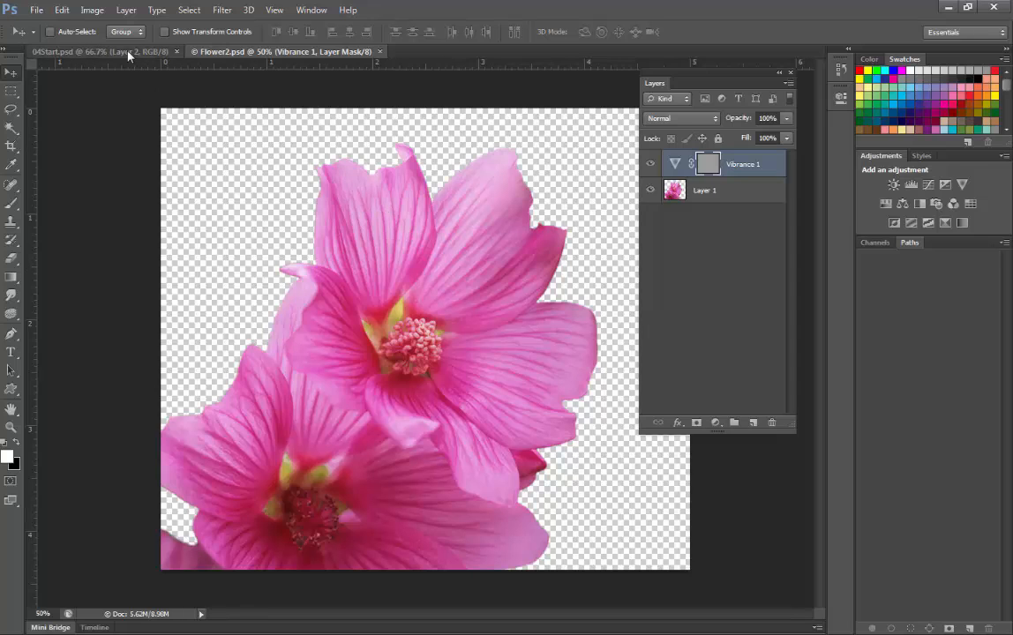
Arrange the Flower2.psd and 04Start.psd documents side by side in a 2-up vertical layout
left_click(312, 10)
mouse_move(328, 44)
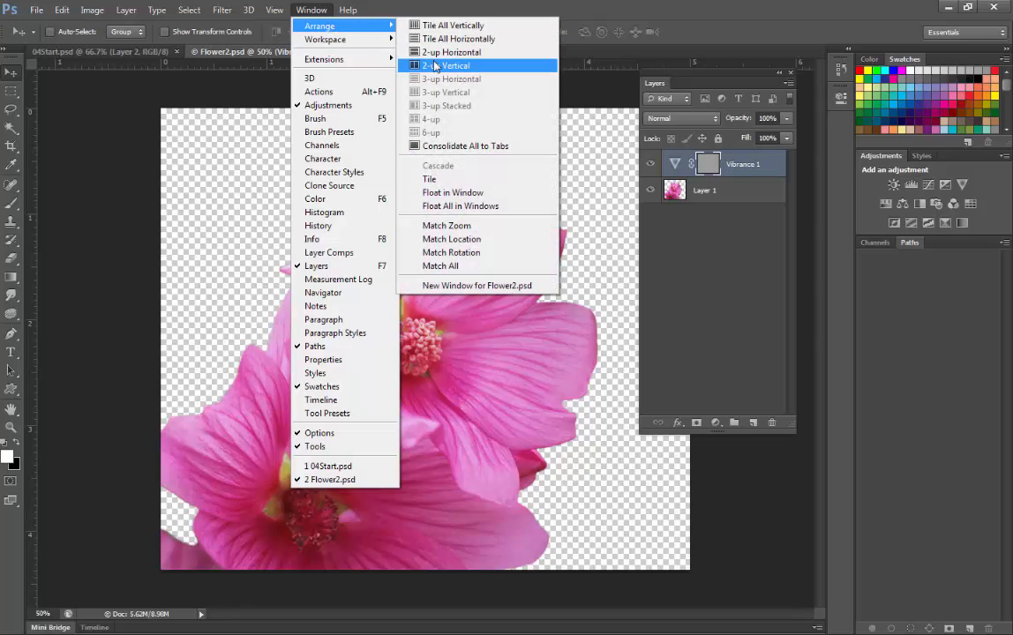
left_click(446, 65)
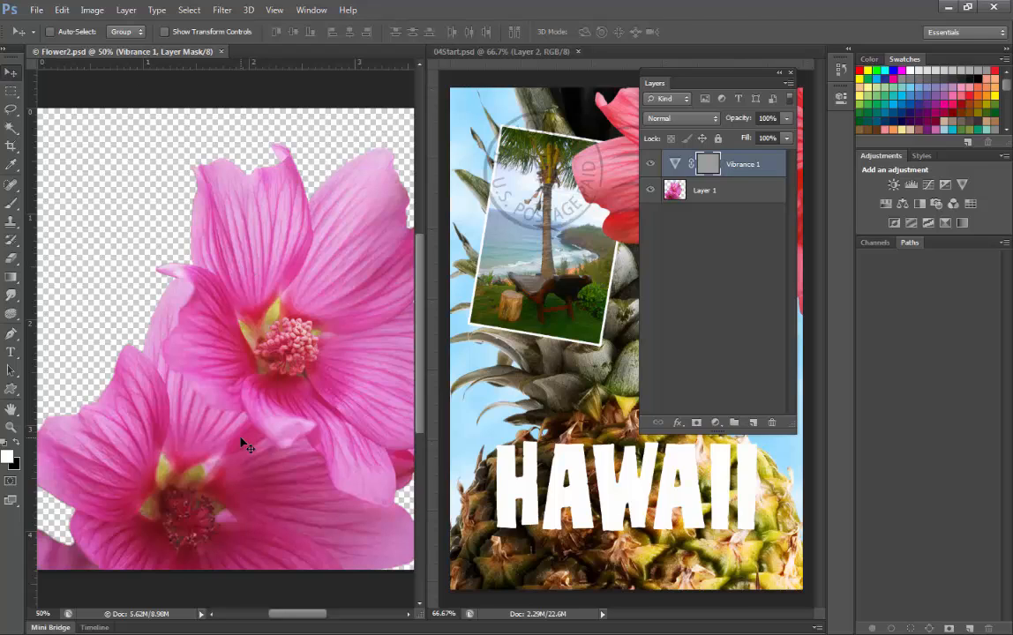
Copy the Vibrance 1 adjustment layer from Flower2.psd into 04Start.psd, and compare the layers of both documents
left_click_drag(246, 445, 528, 397)
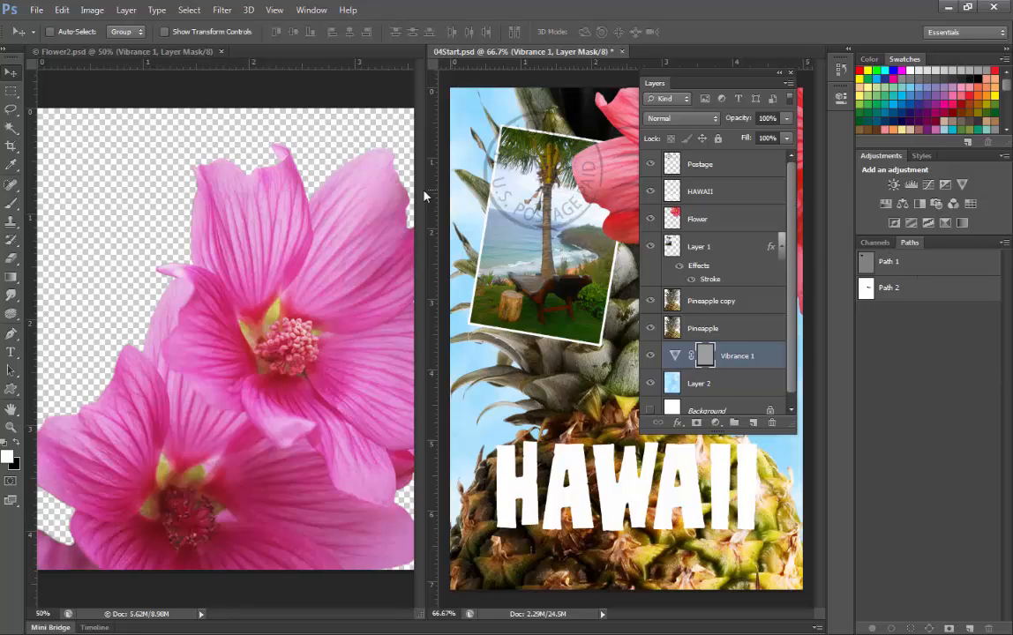
left_click(155, 50)
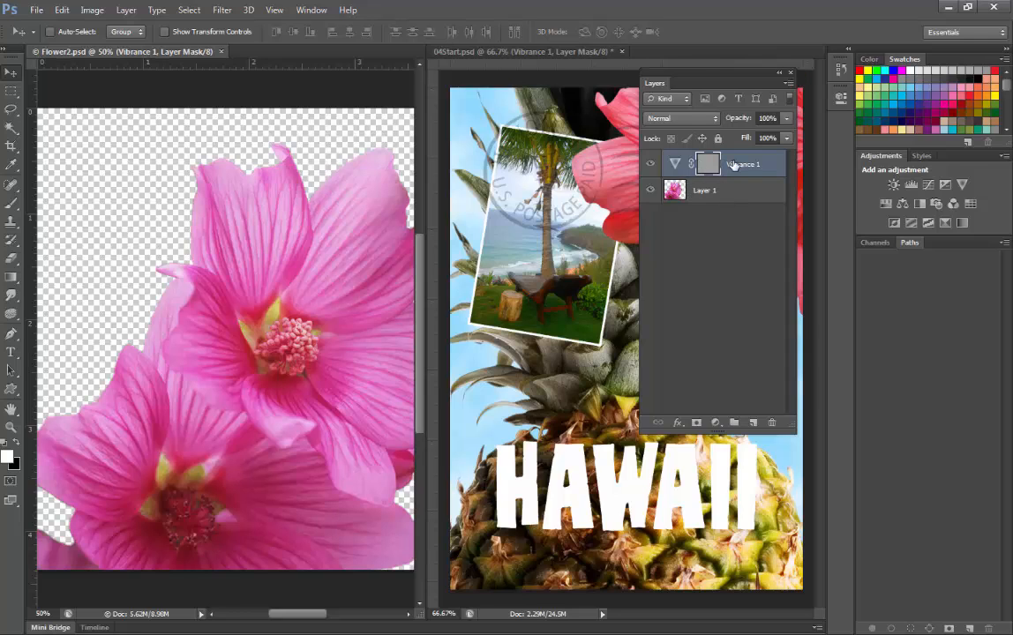
left_click(432, 52)
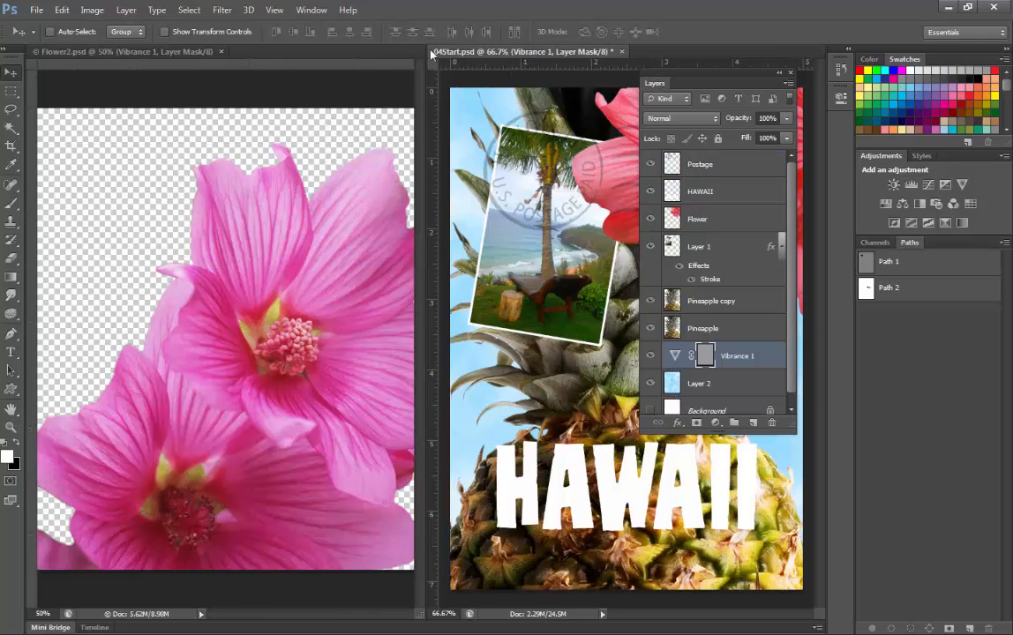
left_click(184, 49)
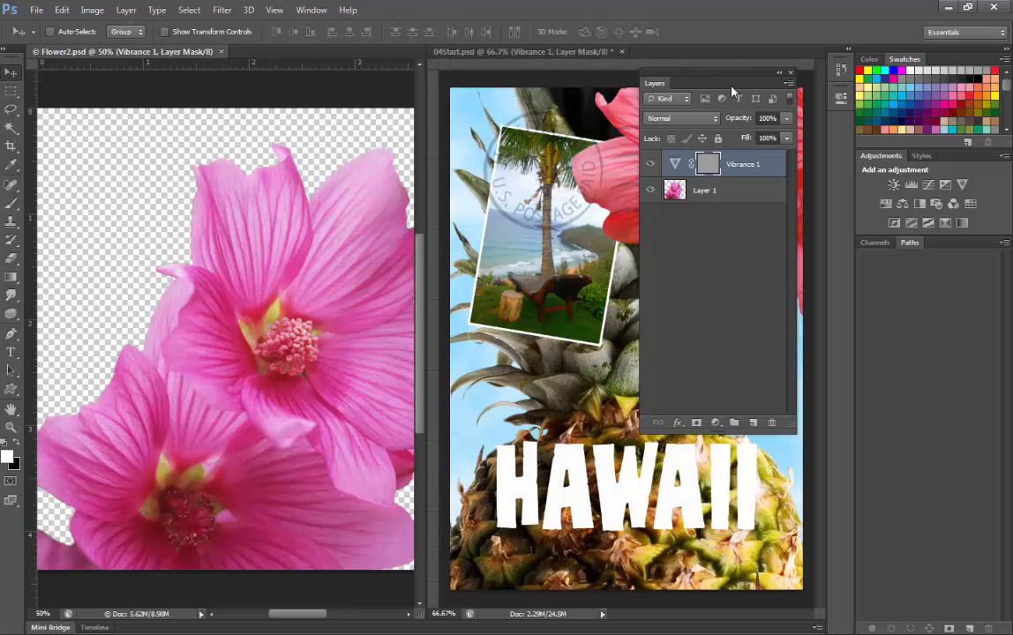
Move the layer list off the poster, and compare the Flower2.psd image with the Vibrance 1 adjustment hidden and shown
left_click_drag(655, 84, 336, 138)
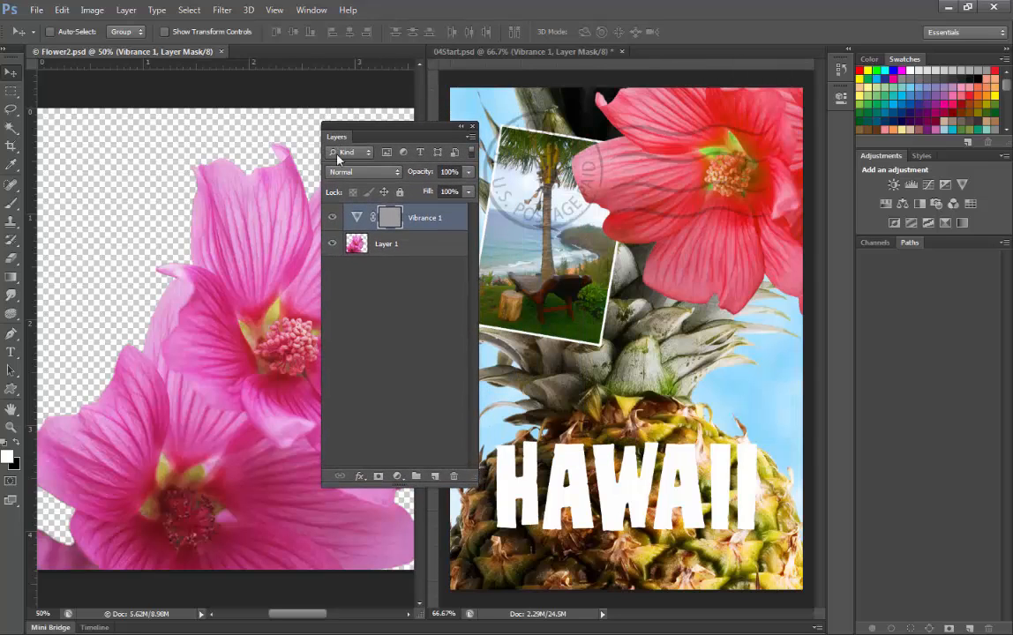
left_click(393, 247)
left_click(389, 218)
left_click(331, 217)
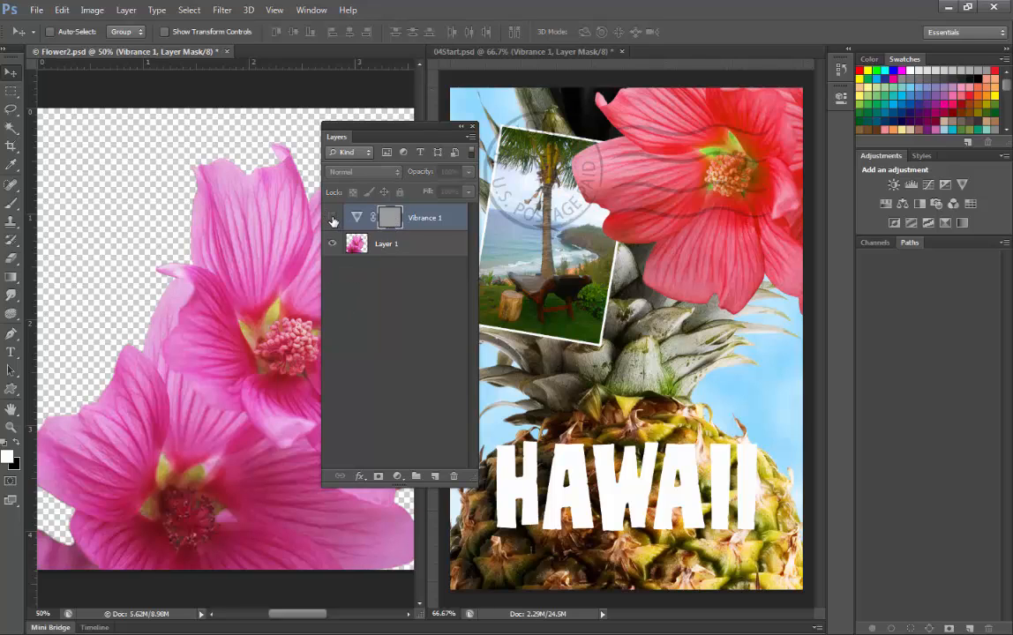
left_click(332, 219)
left_click(333, 218)
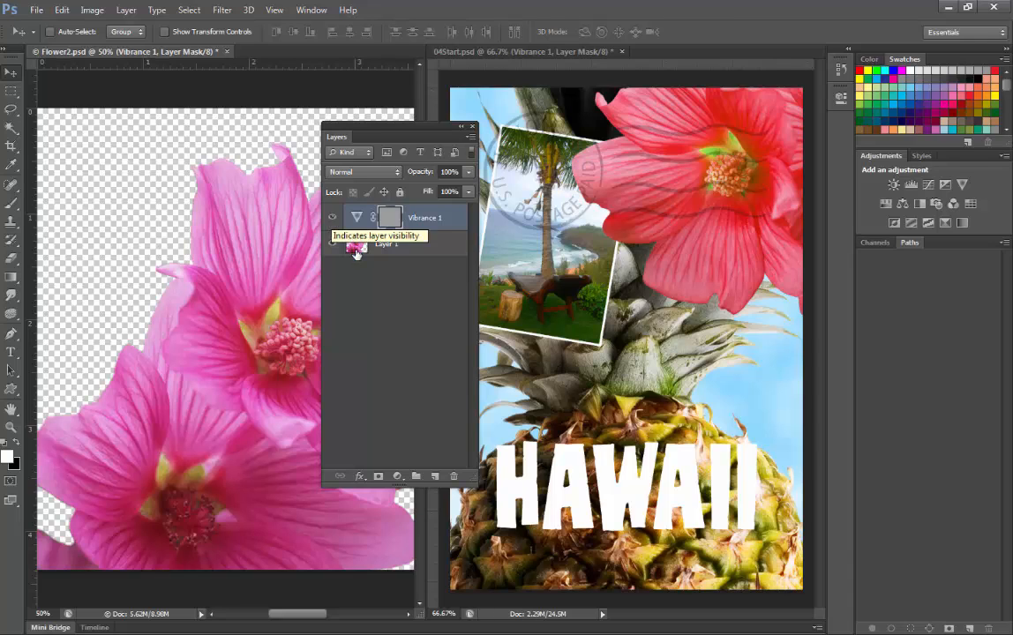
Merge the visible Vibrance 1 adjustment and Layer 1 of Flower2.psd into a single layer
left_click(430, 251)
left_click(450, 224)
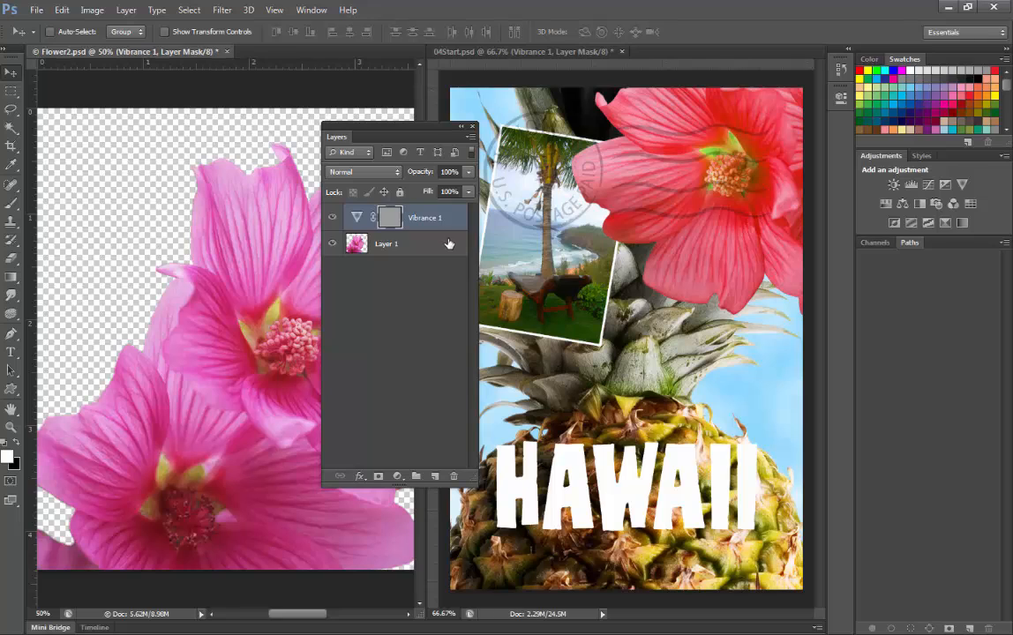
left_click(449, 239)
left_click(456, 221)
left_click(448, 246)
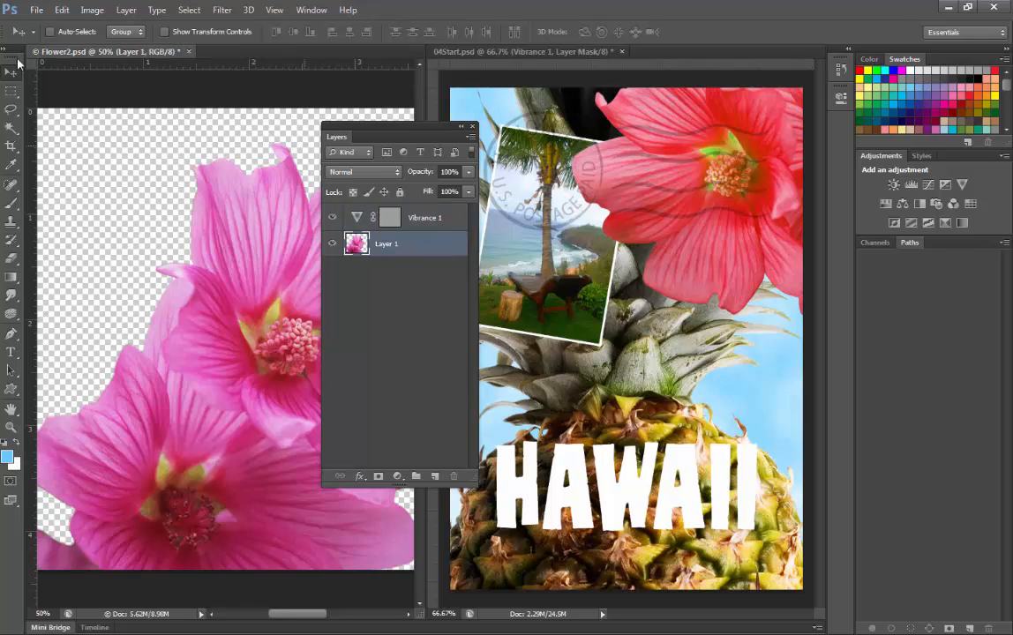
left_click(126, 11)
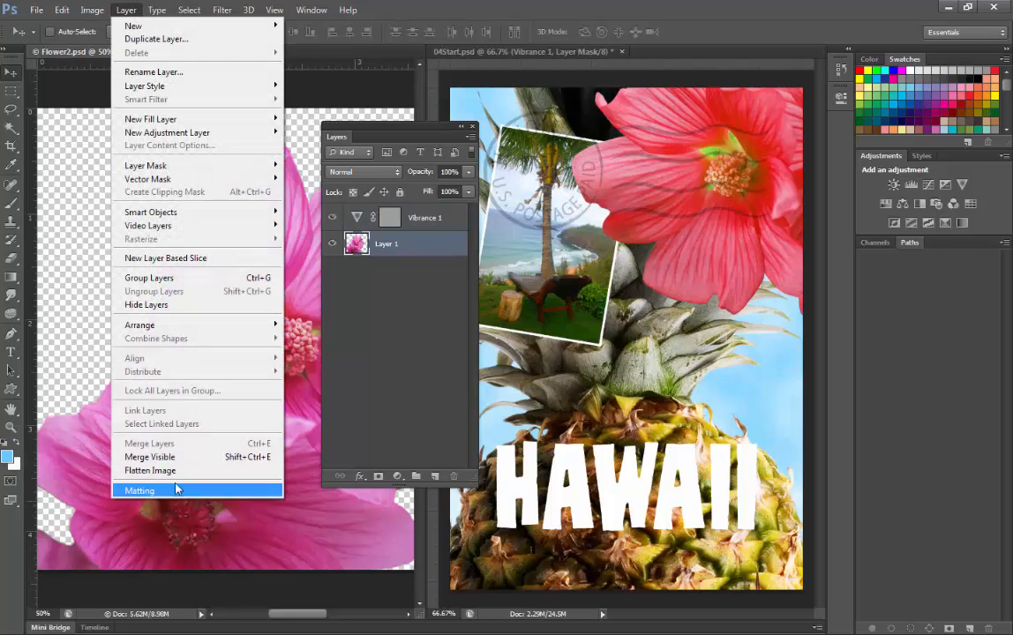
left_click(152, 457)
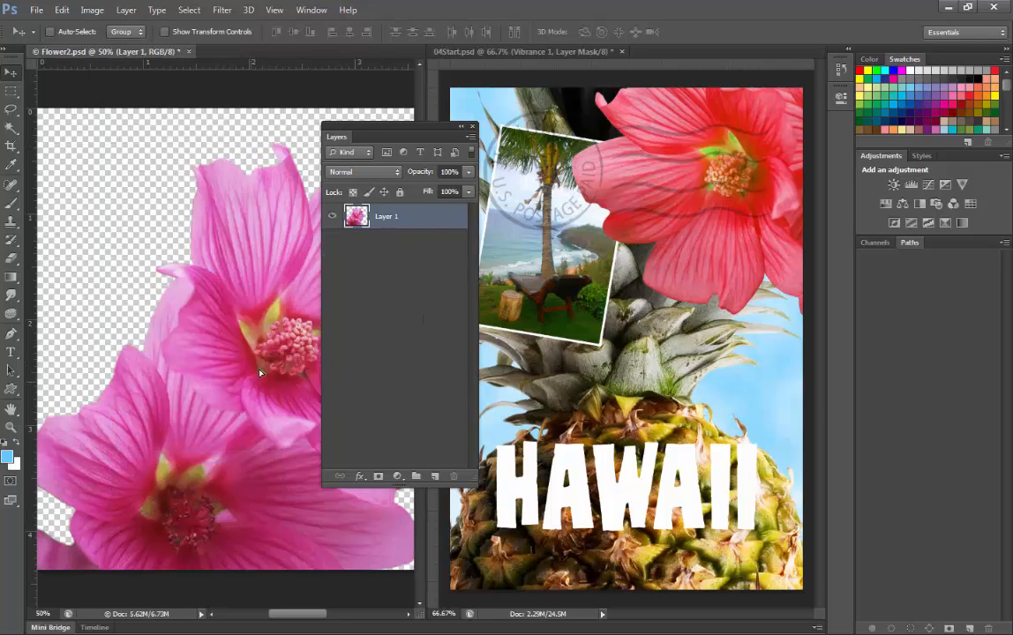
Copy the merged flower layer from Flower2.psd into 04Start.psd, and delete the Vibrance 1 adjustment layer from 04Start.psd
left_click_drag(232, 331, 626, 351)
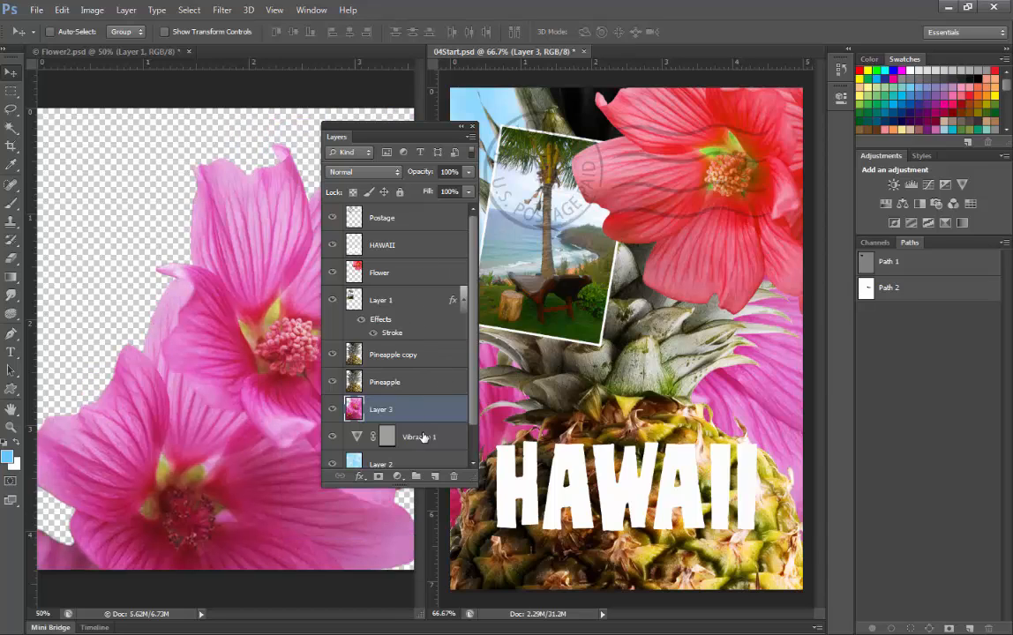
left_click(452, 438)
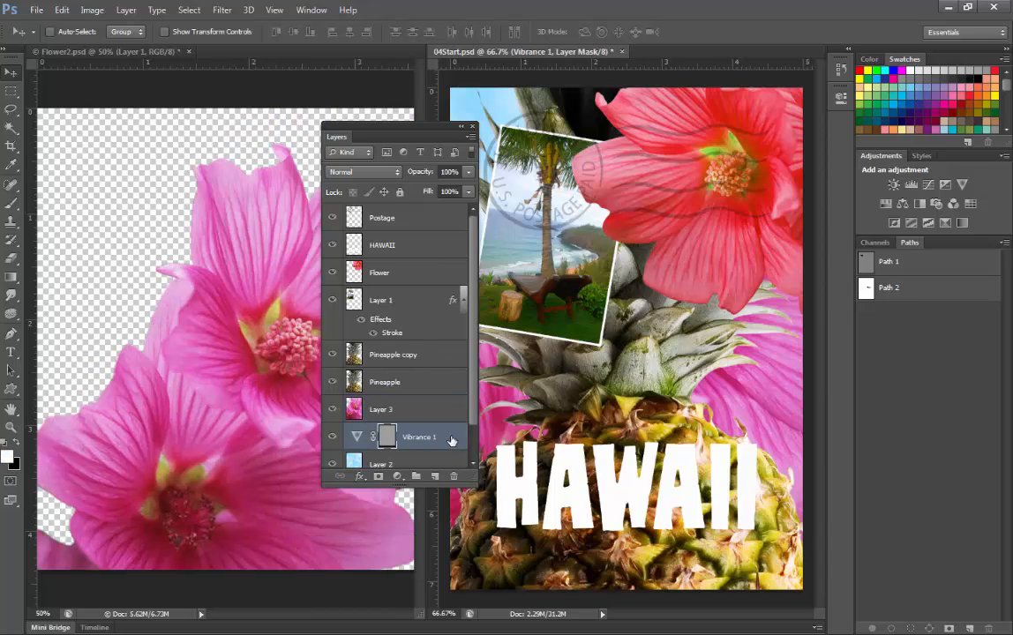
key("Delete")
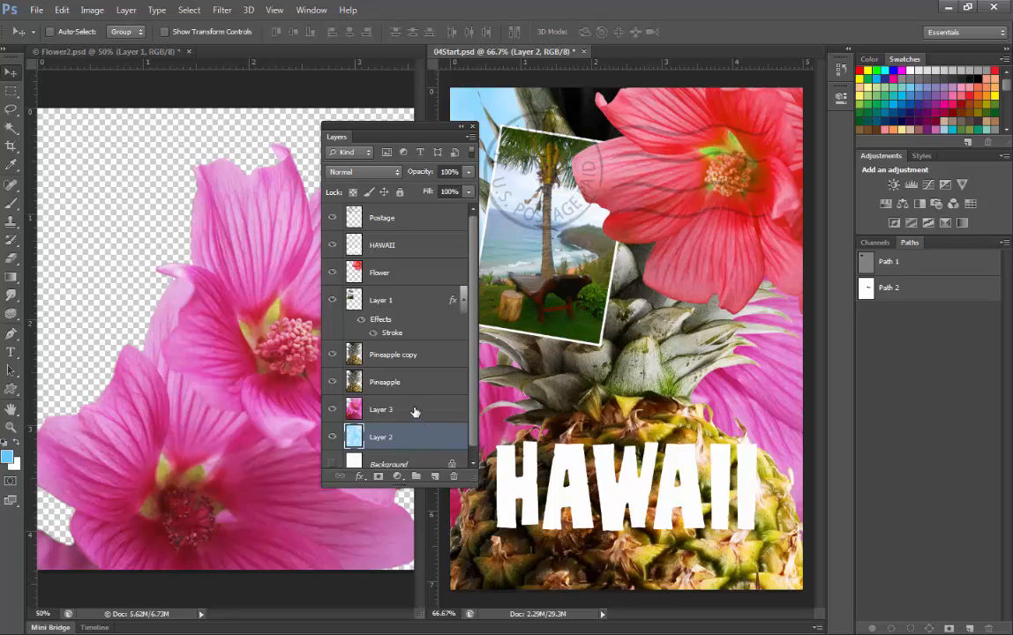
With the copied flower layer selected, close the Flower2.psd document and move the layer list clear of the poster
left_click(415, 412)
left_click(172, 50)
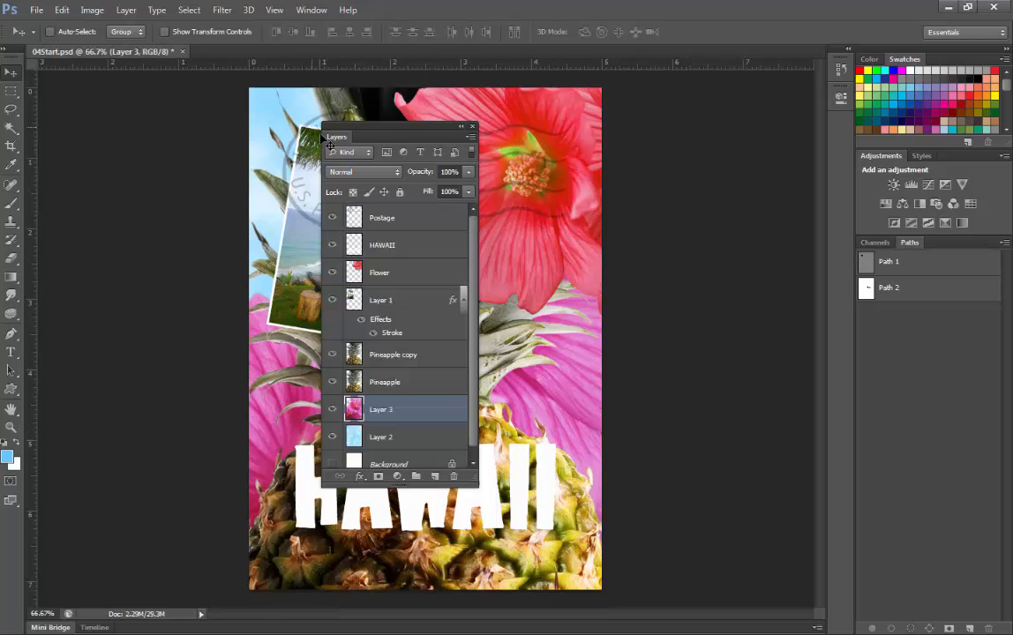
left_click_drag(401, 130, 757, 88)
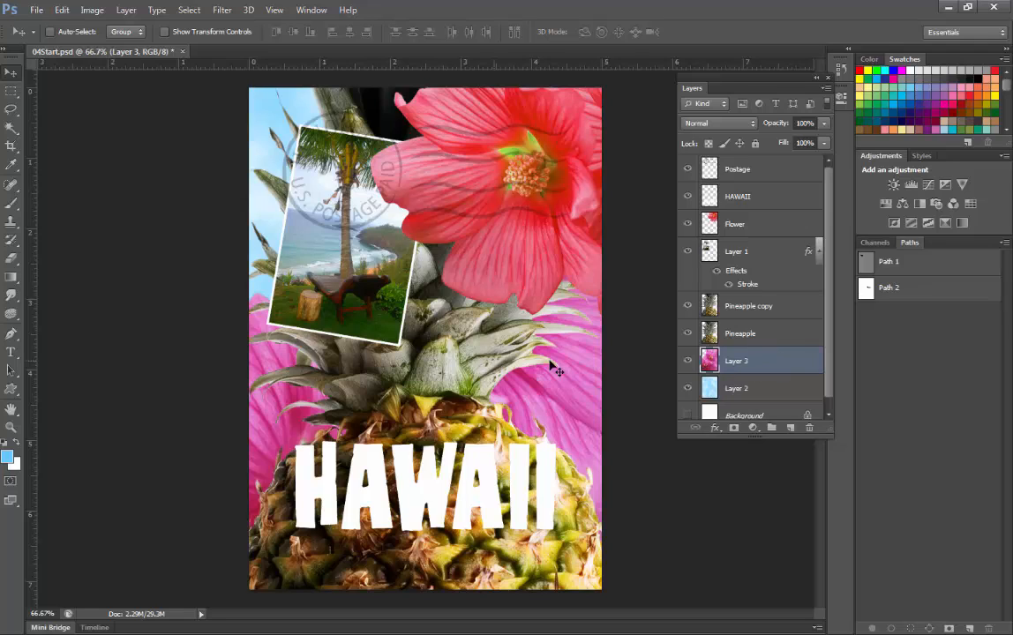
Scale the pink flower layer proportionally to about 42.6% and move it toward the poster's lower-left area
key("ctrl+t")
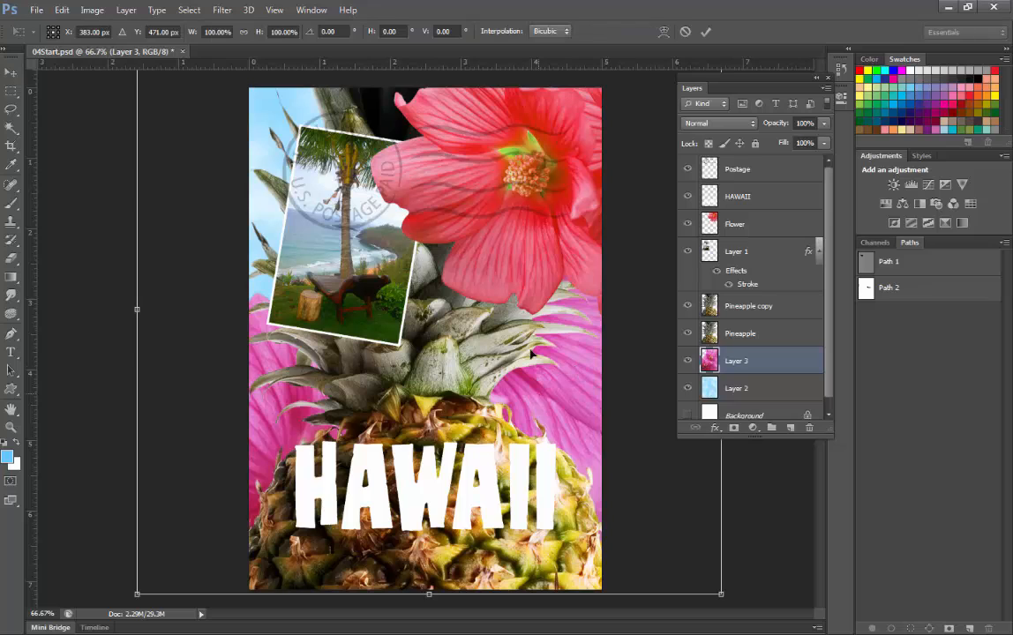
left_click_drag(607, 394, 658, 510)
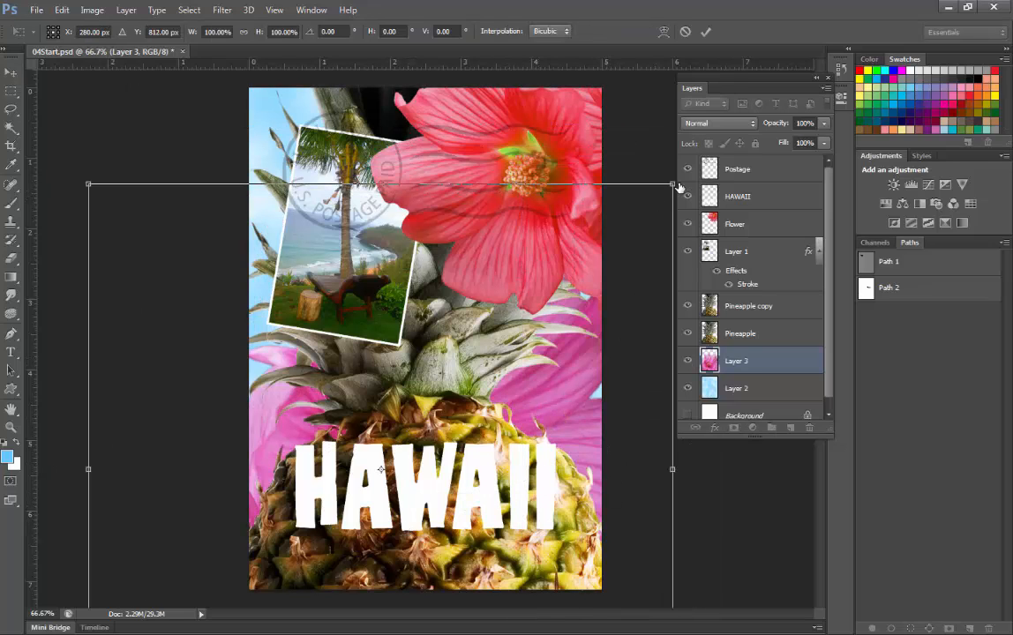
left_click_drag(672, 184, 336, 511)
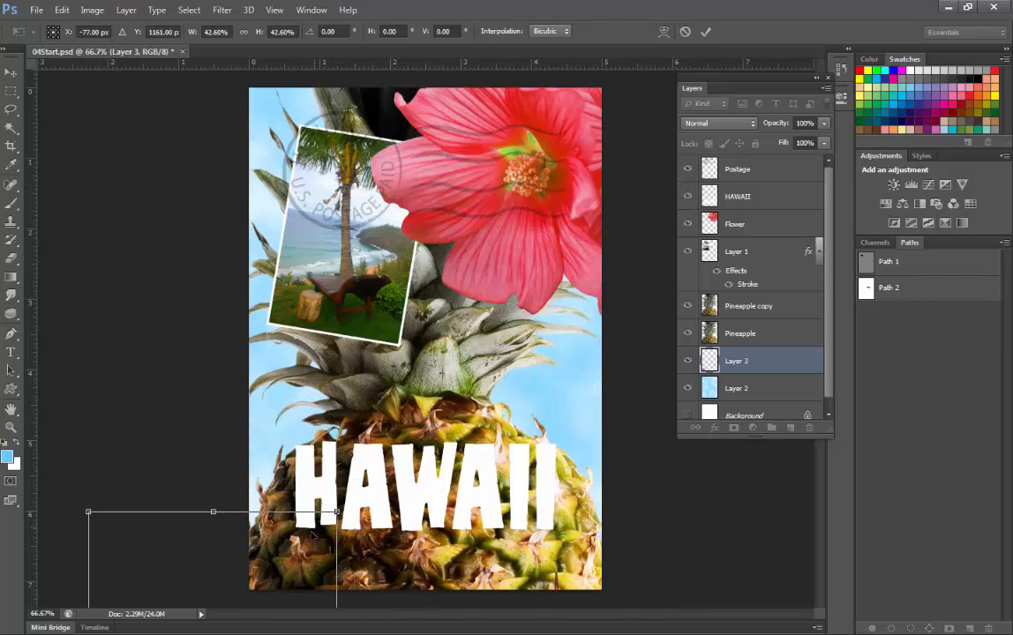
left_click_drag(372, 464, 394, 415)
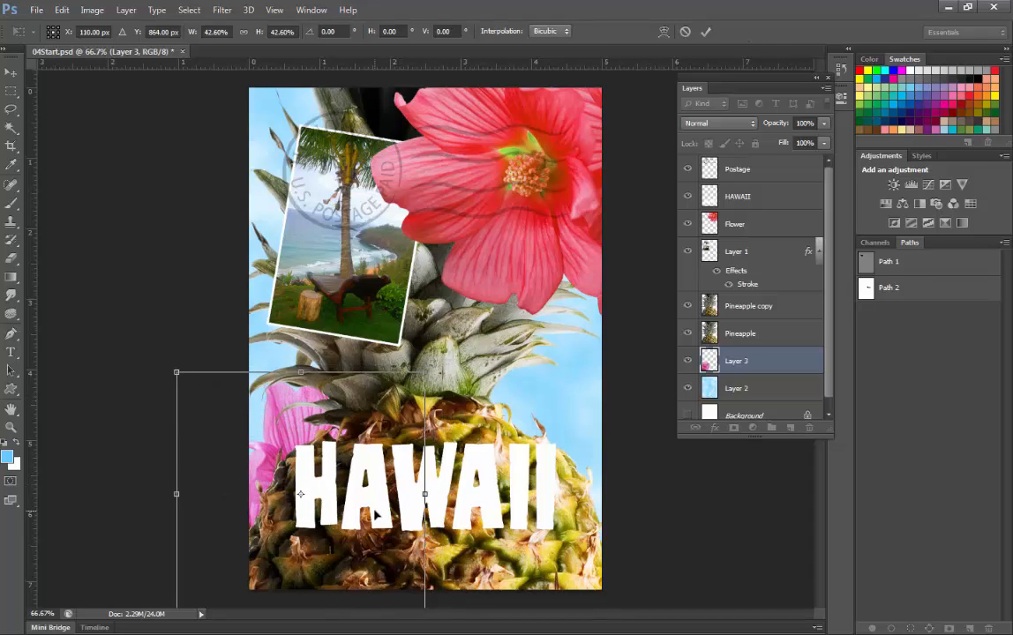
left_click(706, 31)
Raise the pink flower layer above Pineapple copy, and place the flower in the poster's lower-left corner
left_click_drag(763, 360, 764, 294)
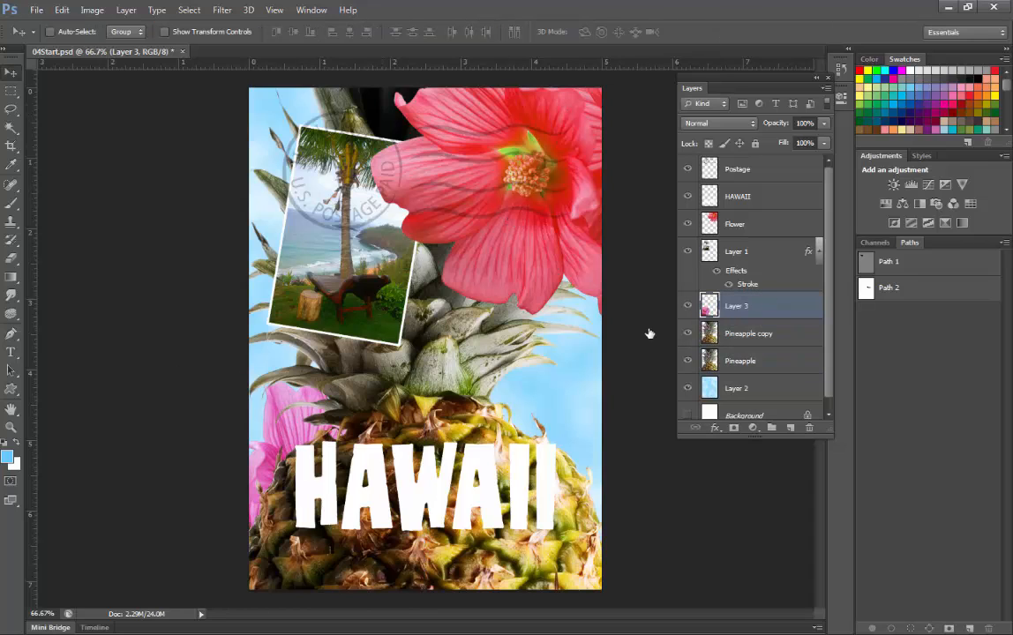
left_click_drag(256, 511, 263, 525)
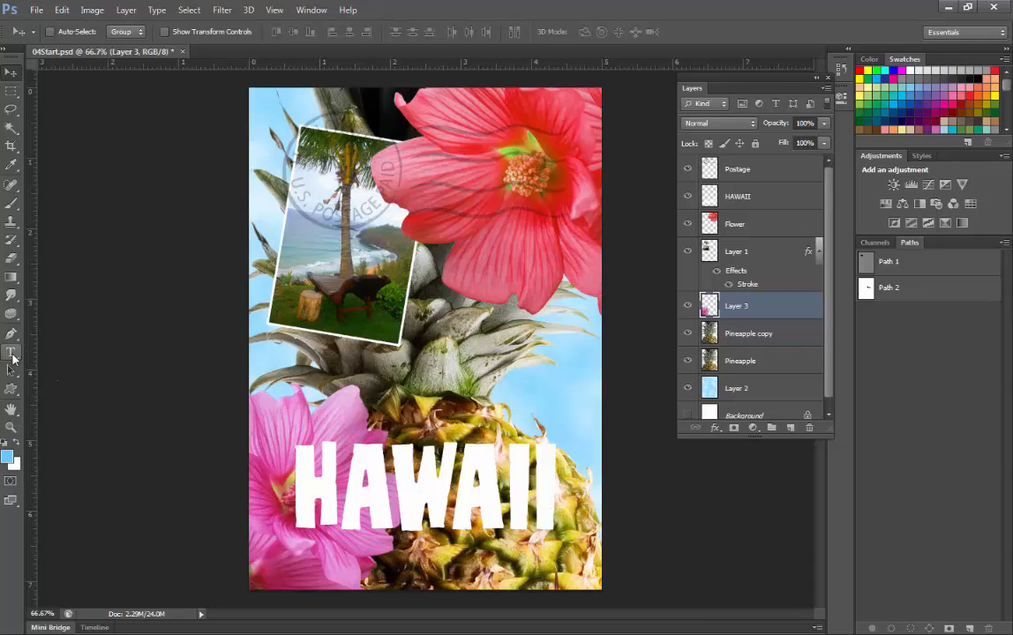
Add the horizontal text "island paradise" just below the HAWAII lettering
left_click_drag(13, 357, 132, 356)
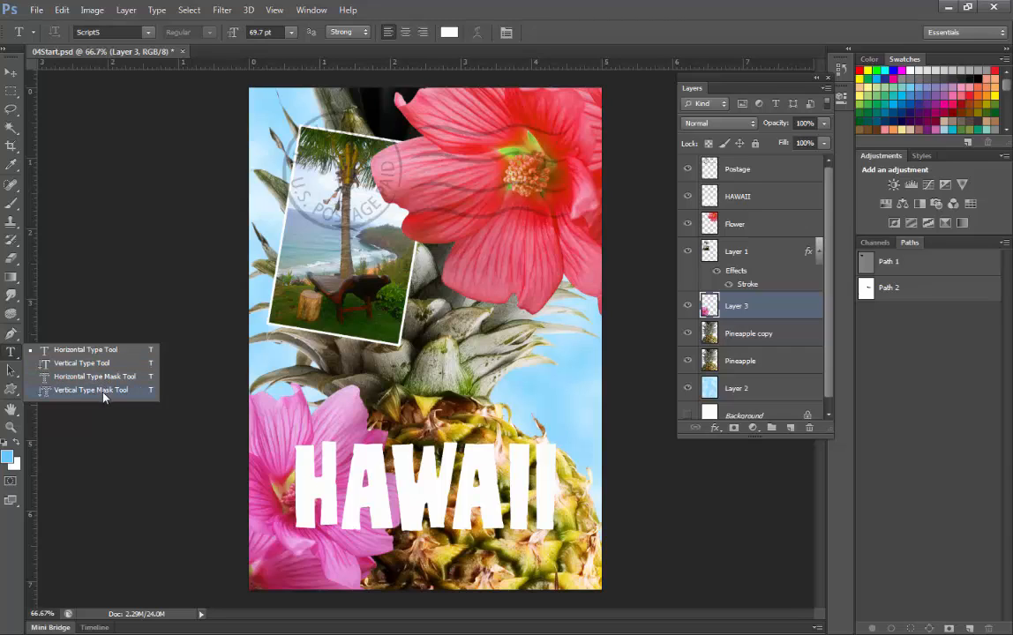
left_click(83, 351)
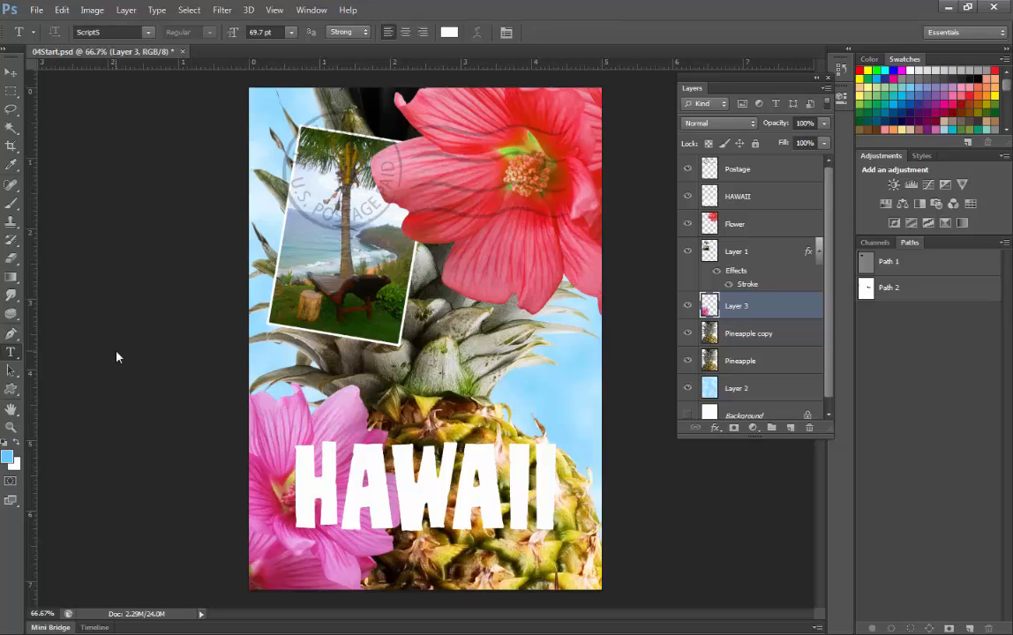
left_click(299, 558)
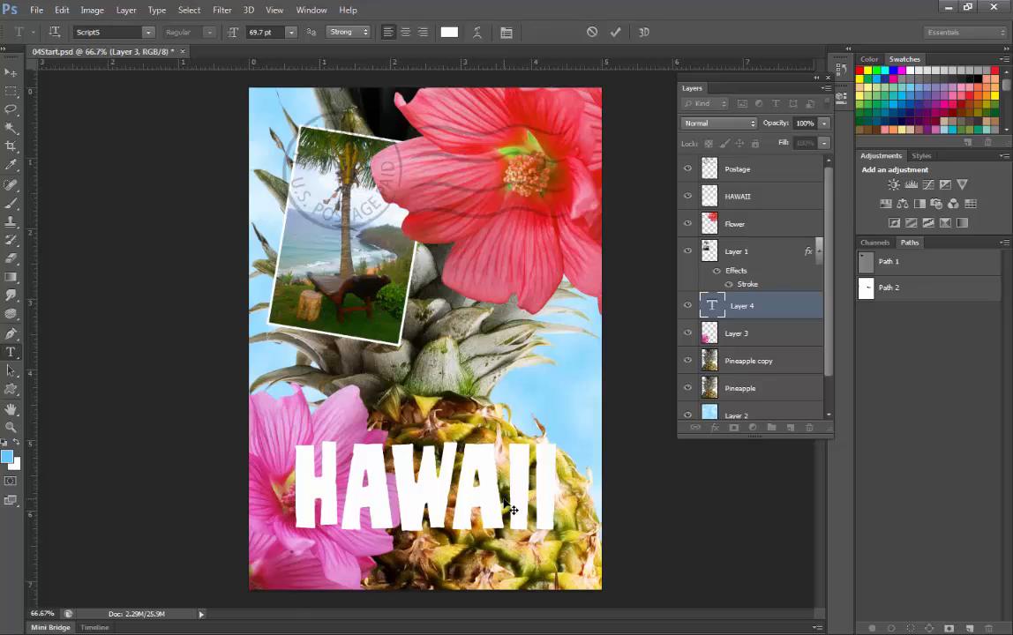
type("Us")
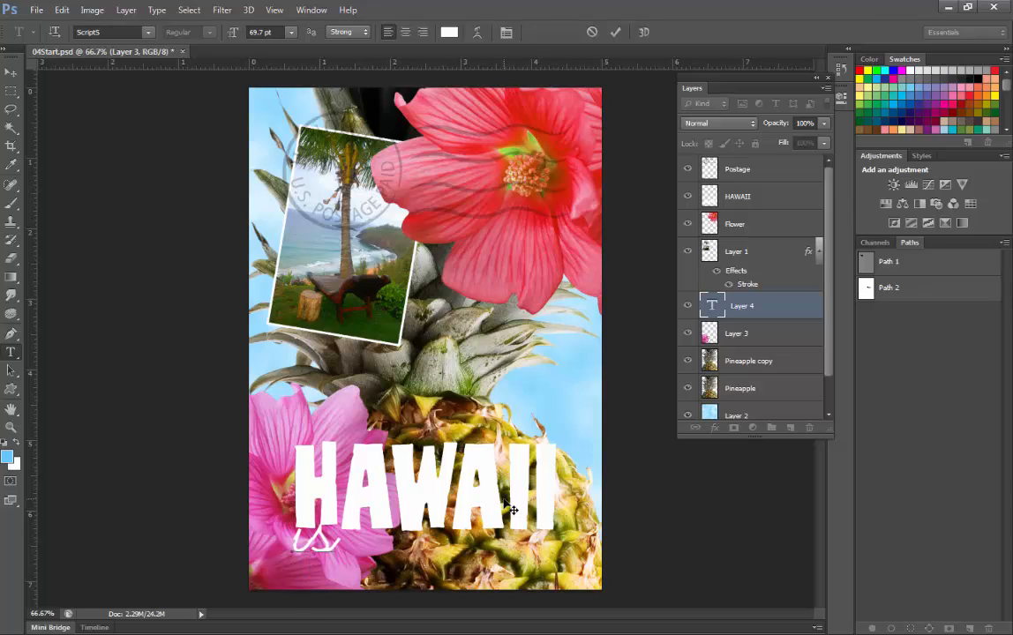
type("land")
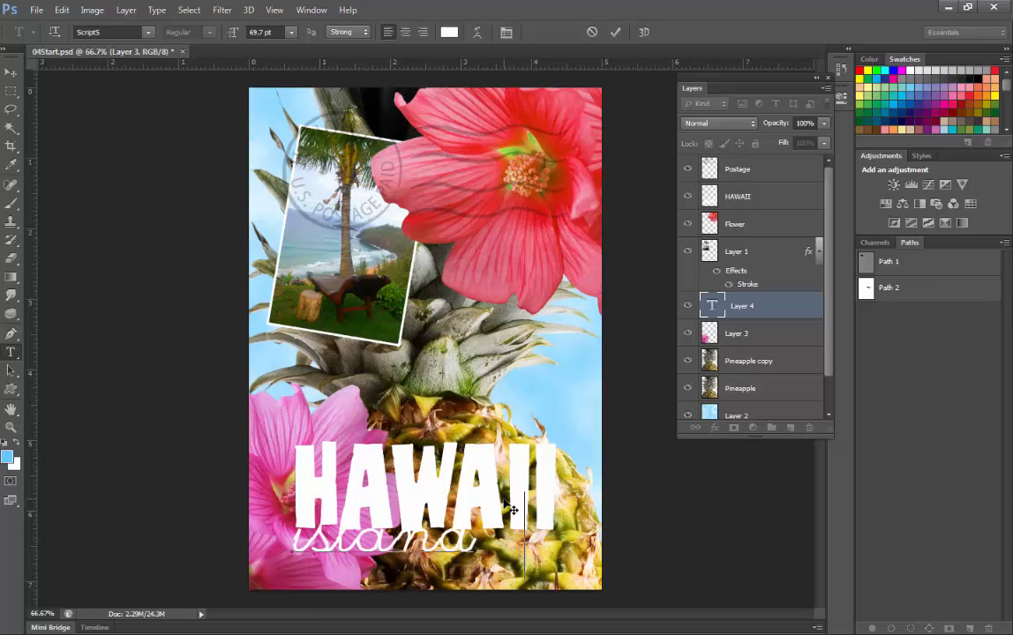
type(" paradis")
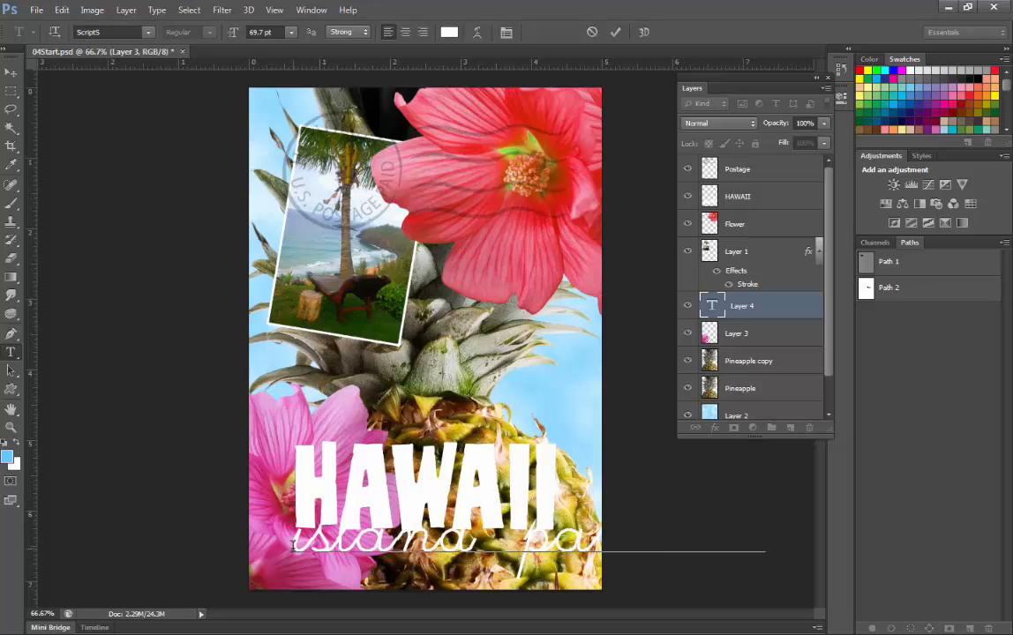
Try the Times New Roman font on the "island paradise" text
left_click_drag(292, 545, 705, 472)
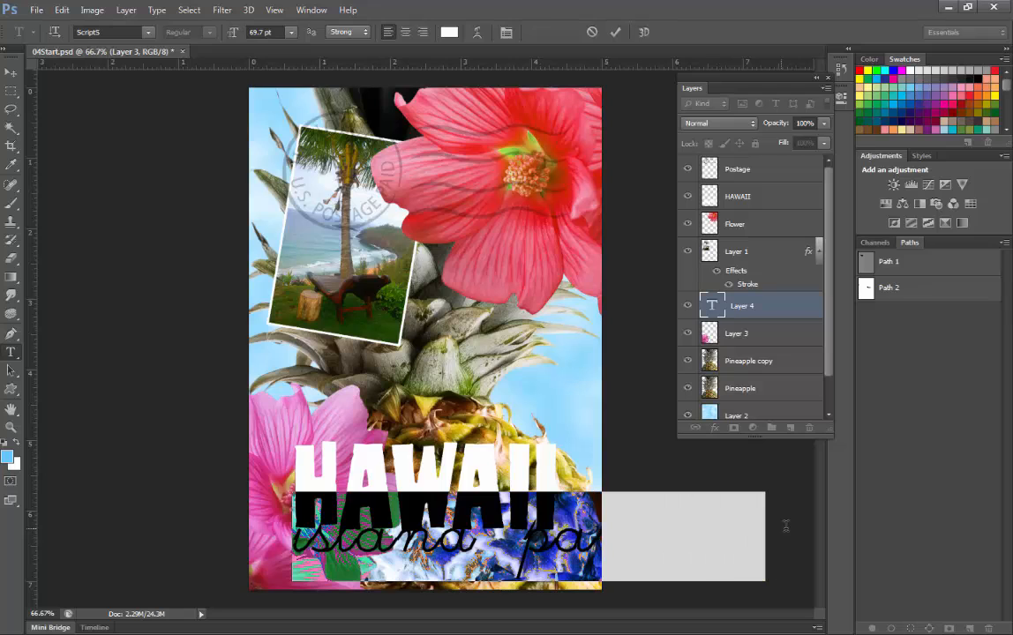
left_click(148, 32)
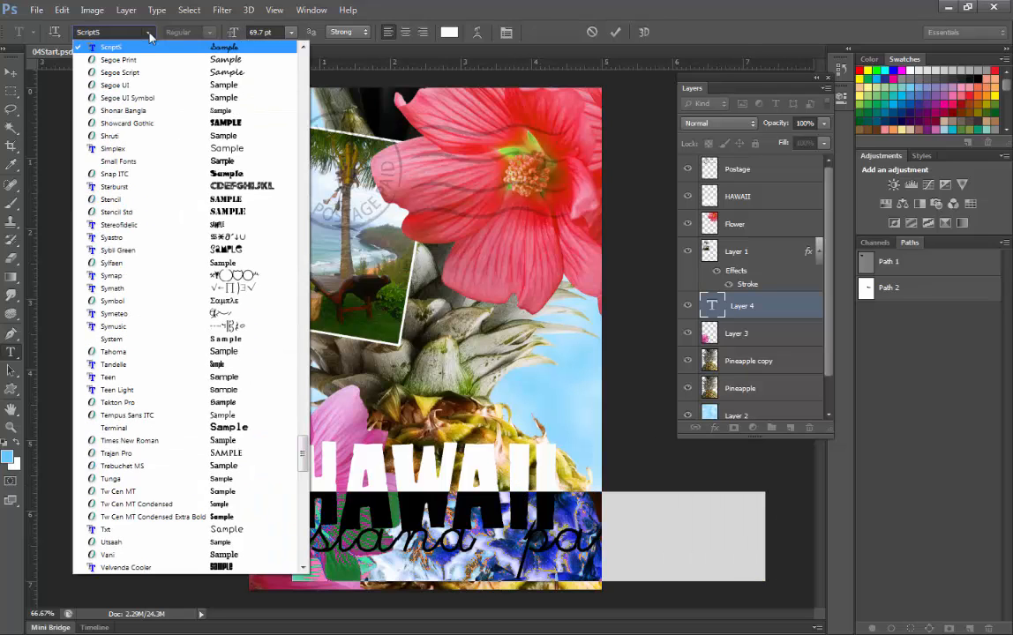
left_click(226, 444)
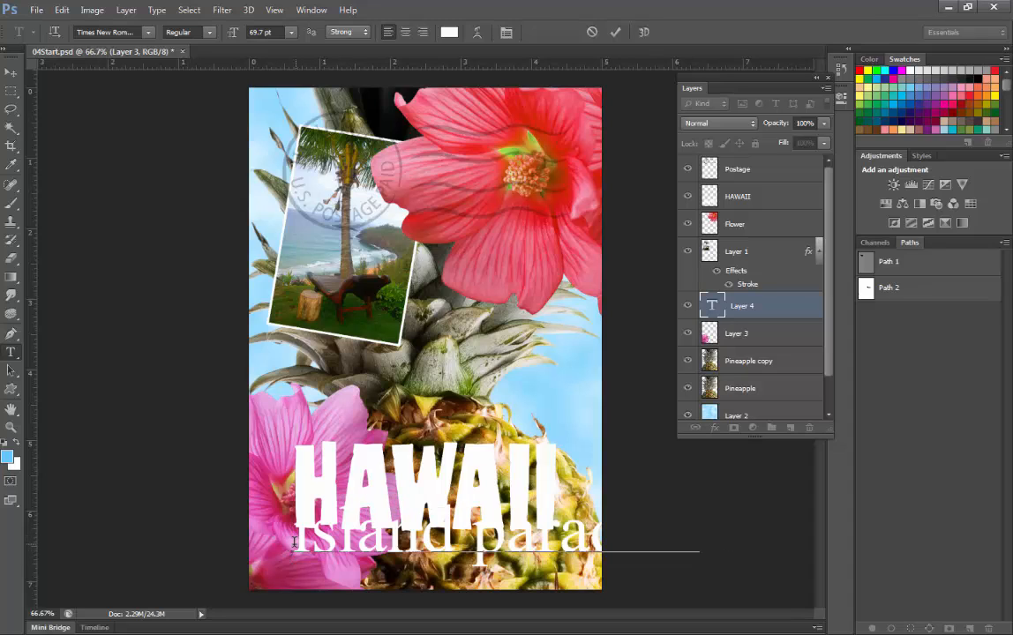
Set the font of the "island paradise" text to Brush Script MT
left_click(150, 39)
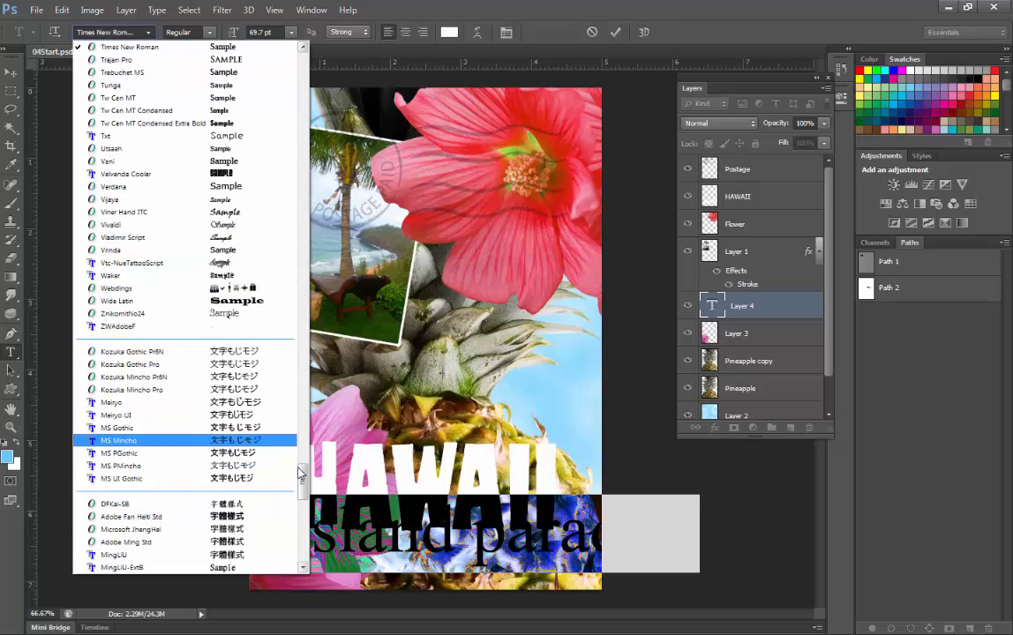
mouse_move(273, 441)
left_mouse_down()
mouse_move(303, 296)
mouse_move(303, 68)
mouse_move(301, 252)
left_mouse_up()
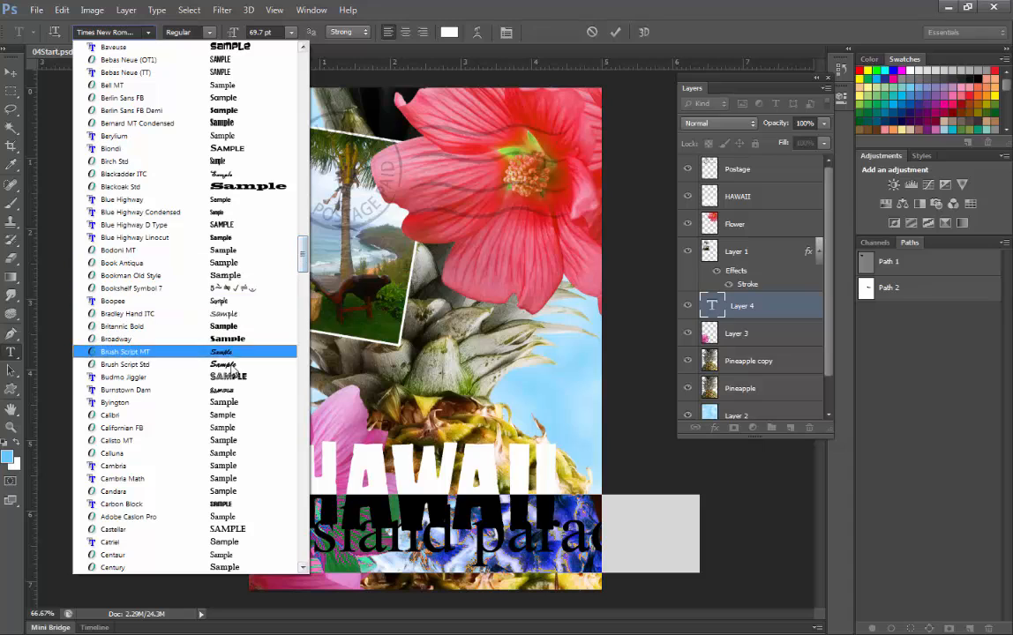
left_click(228, 357)
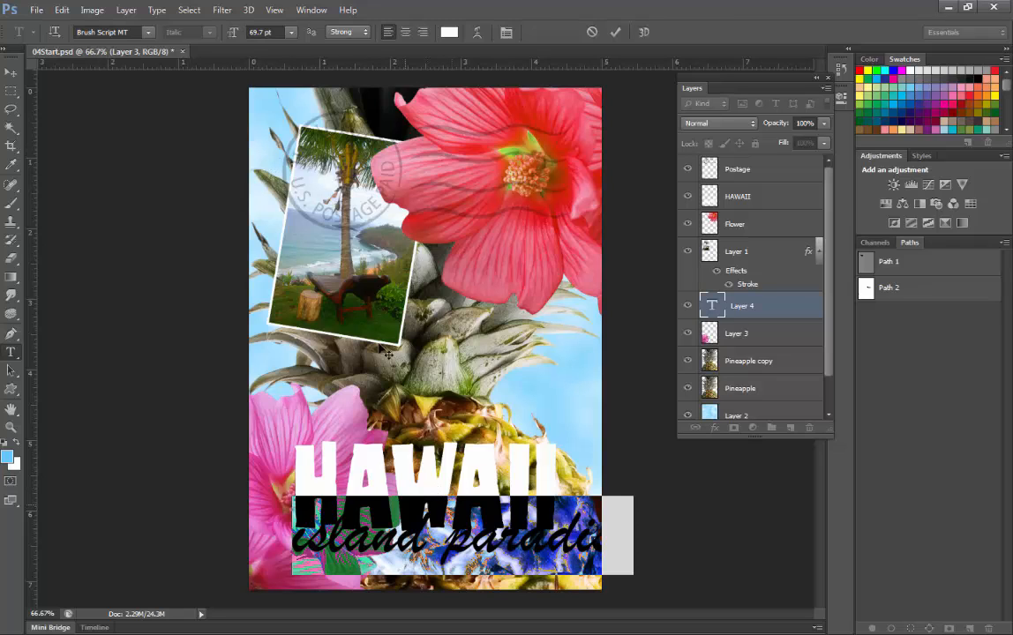
Reduce the font size of the whole "island paradise" text to 54 pt
left_click(344, 560)
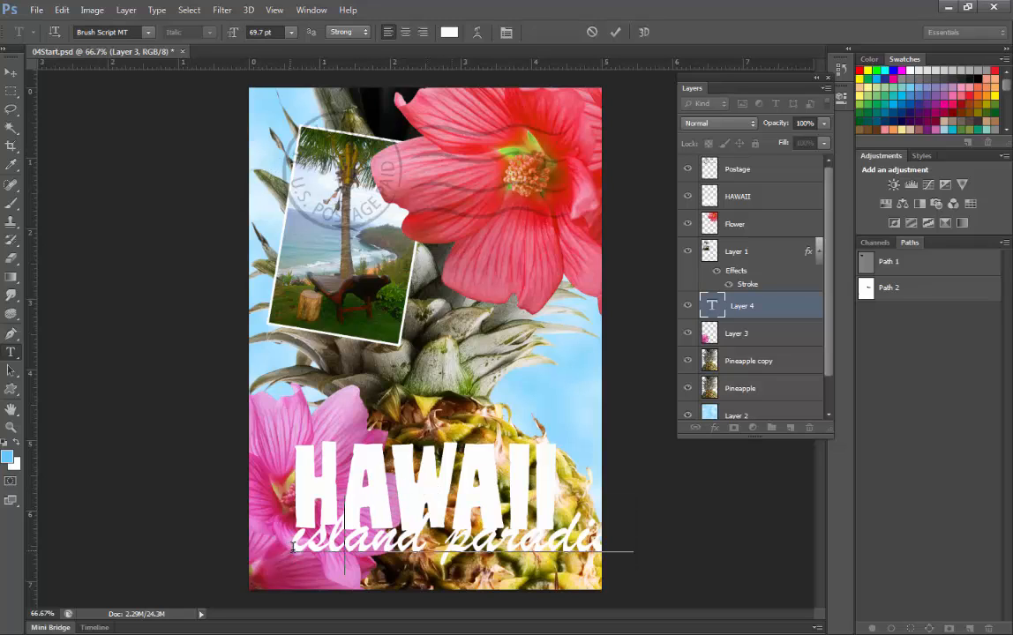
left_click_drag(293, 547, 625, 472)
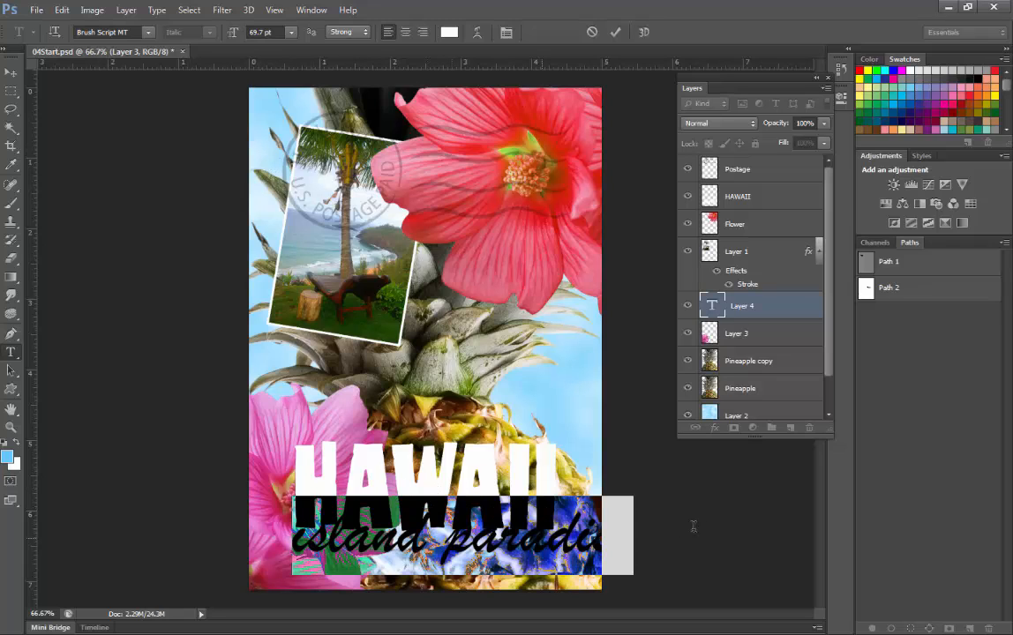
left_click(290, 36)
left_click(286, 256)
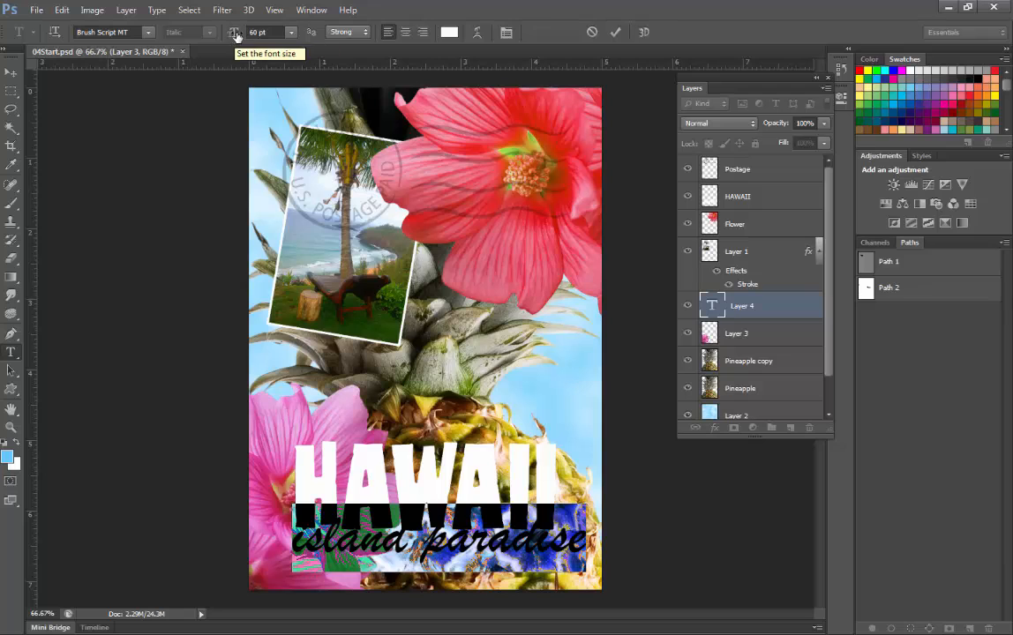
mouse_move(236, 35)
left_mouse_down()
mouse_move(259, 34)
mouse_move(216, 34)
mouse_move(240, 42)
left_mouse_up()
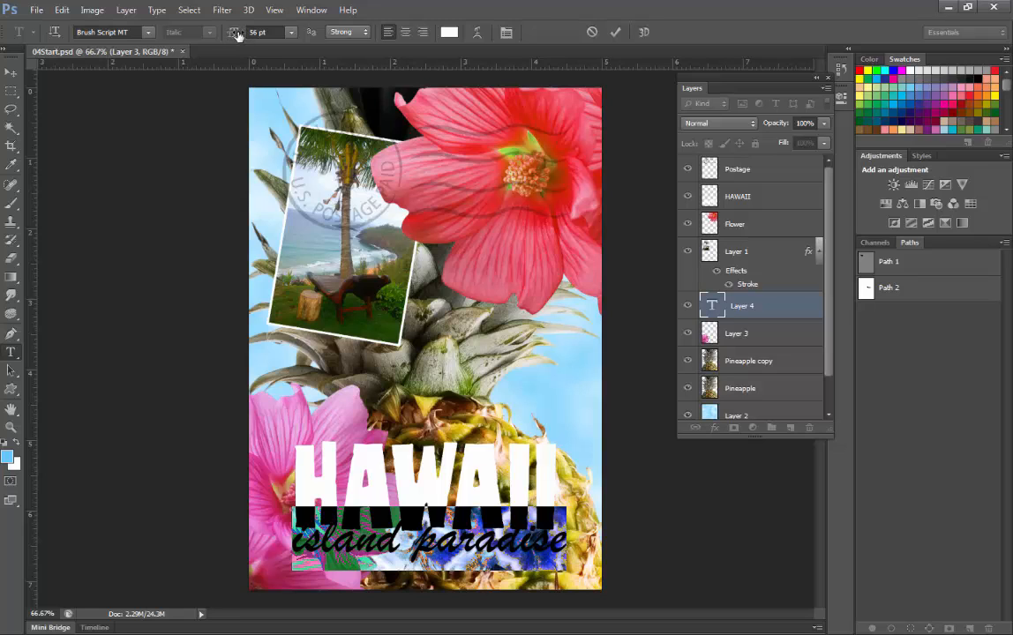
mouse_move(235, 33)
left_mouse_down()
mouse_move(219, 34)
mouse_move(237, 36)
left_mouse_up()
key("Return")
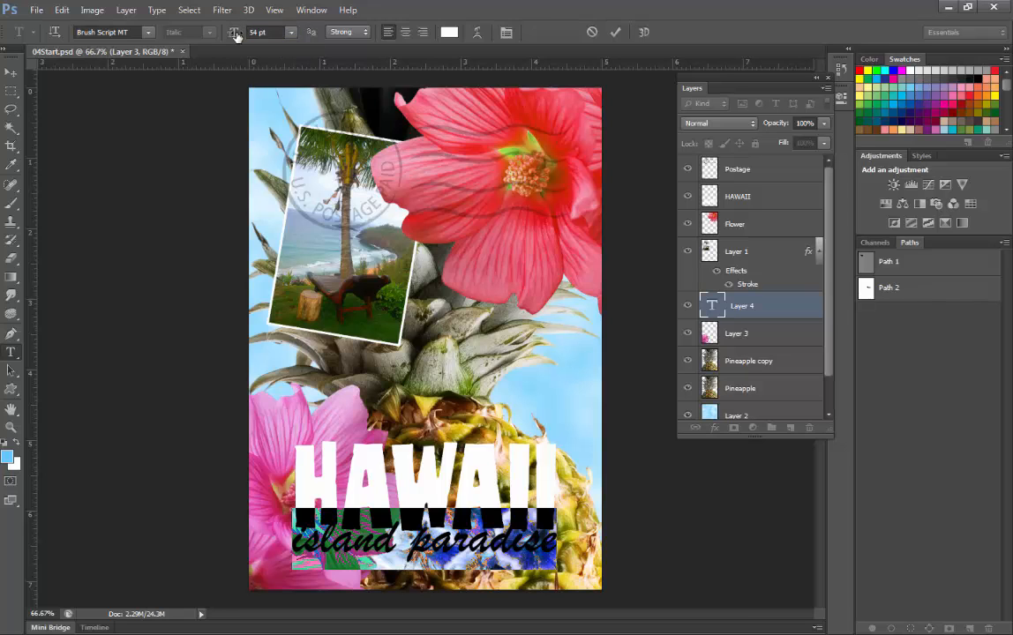
Color the "island paradise" text teal green (33cc99) and commit the text edit
left_click(448, 33)
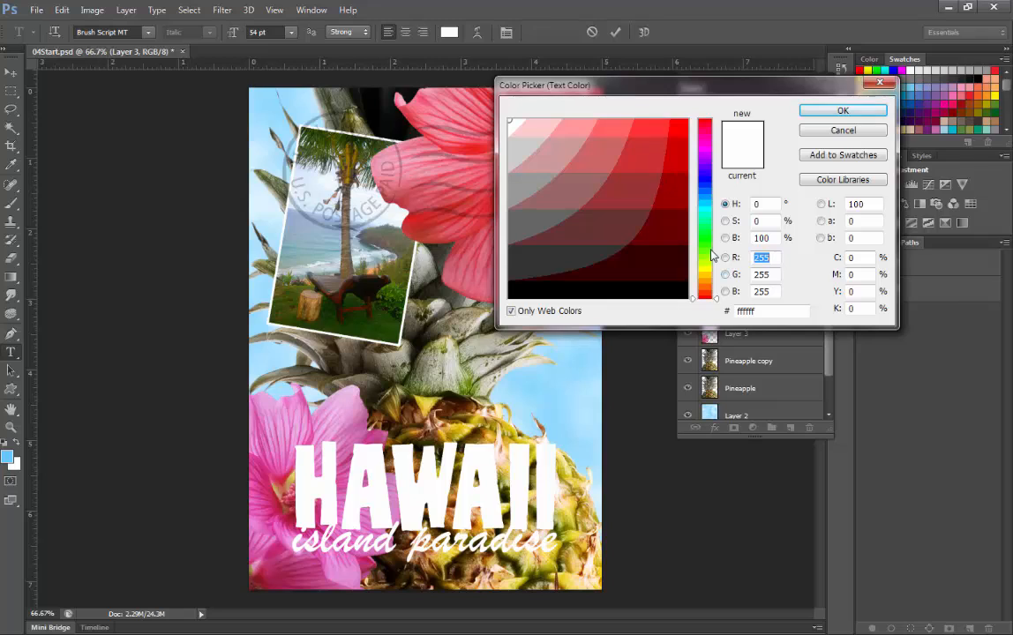
left_click(710, 236)
left_click(644, 158)
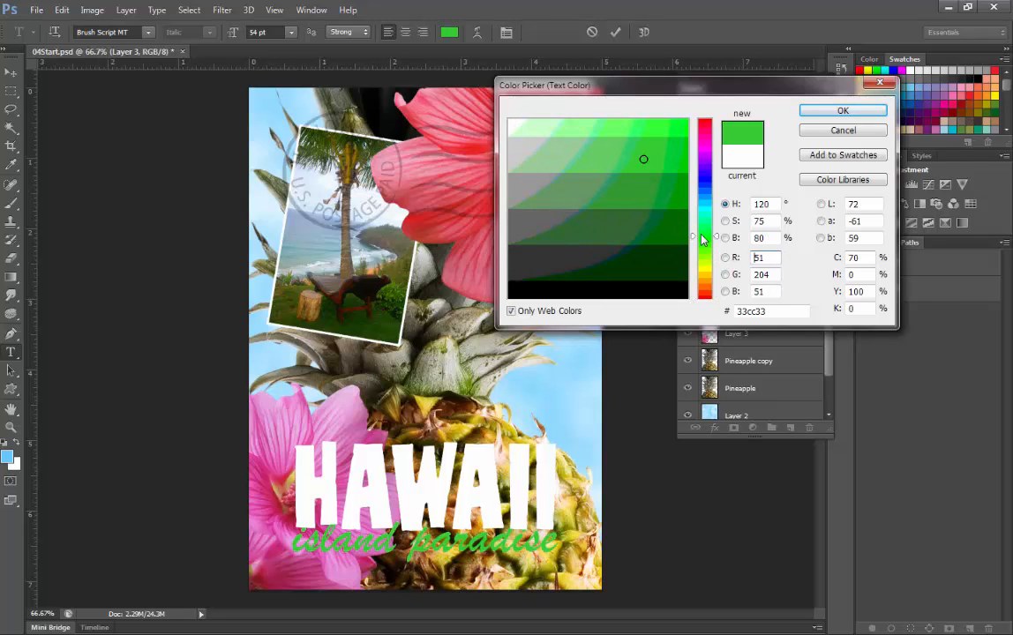
left_click_drag(703, 238, 703, 220)
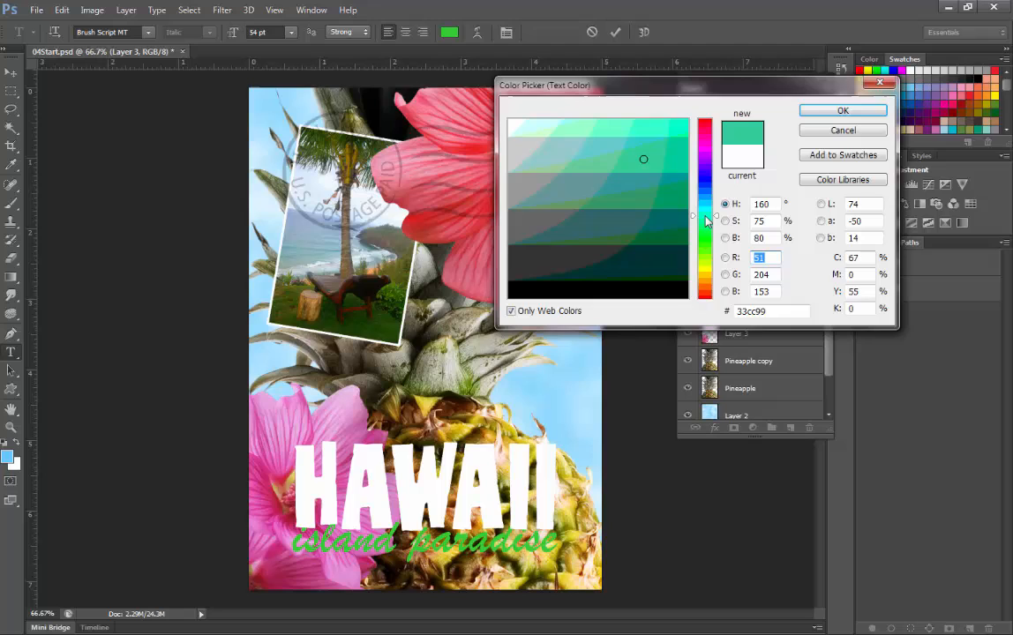
left_click(834, 111)
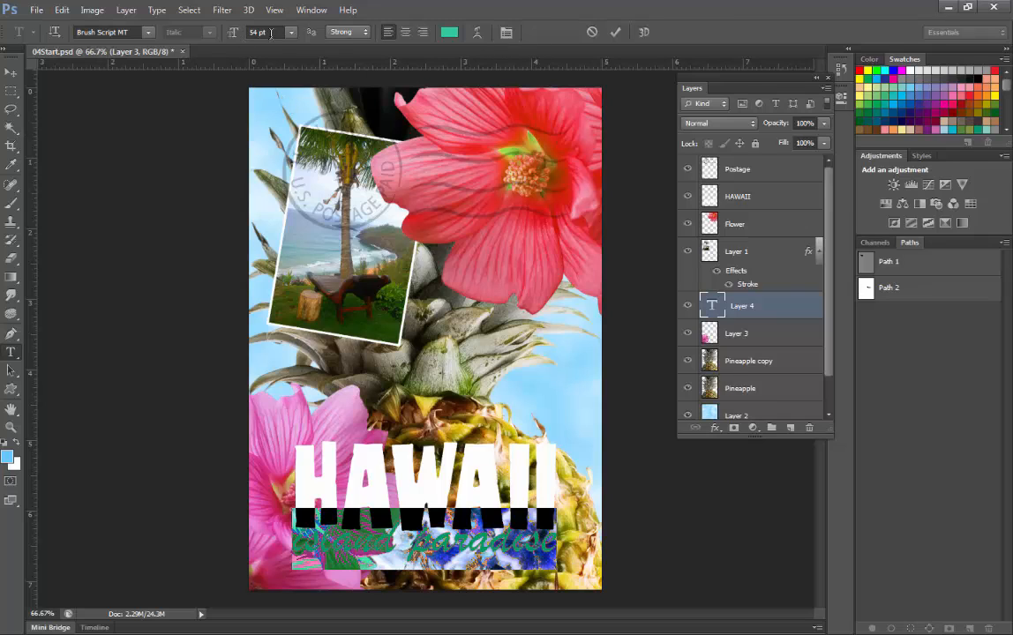
left_click(617, 32)
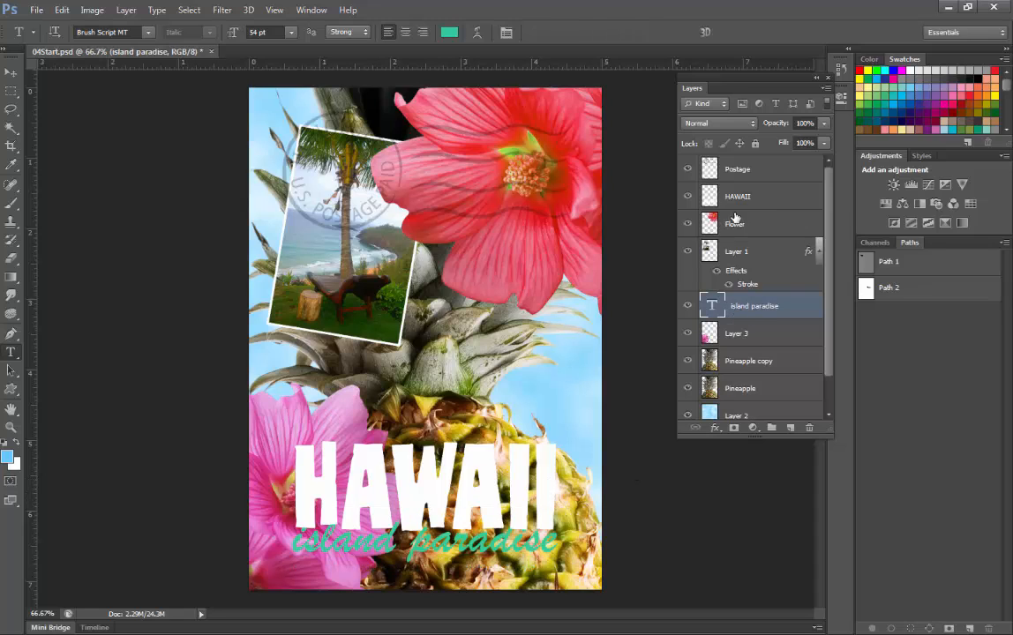
Select the HAWAII layer and compare the poster with that layer hidden and shown
left_click(757, 199)
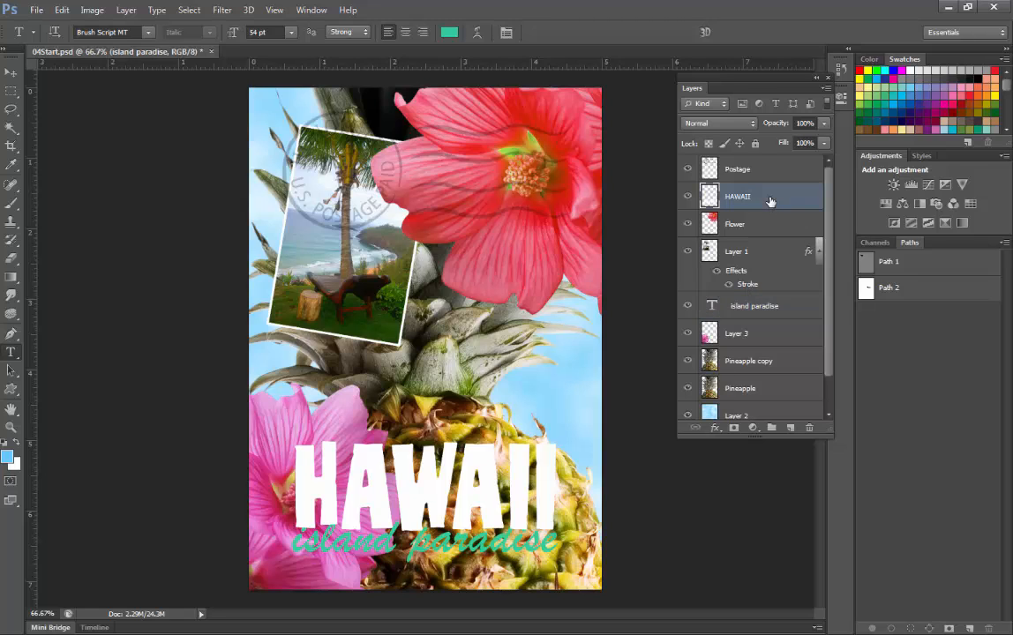
left_click(688, 197)
left_click(688, 196)
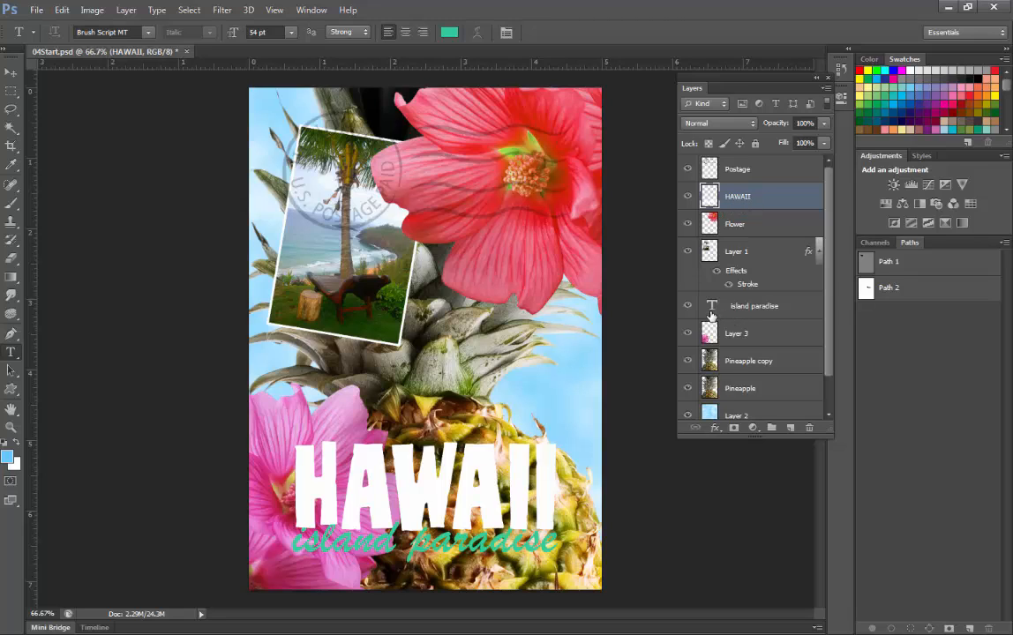
Load the pixels of the HAWAII layer as a selection and activate the Gradient tool
right_click(711, 196)
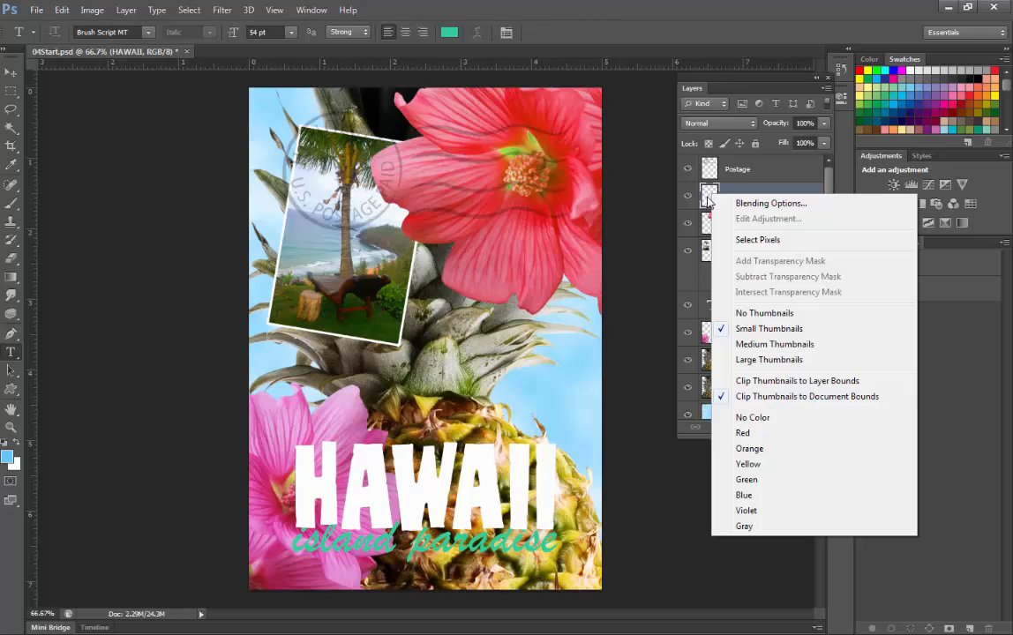
left_click(764, 243)
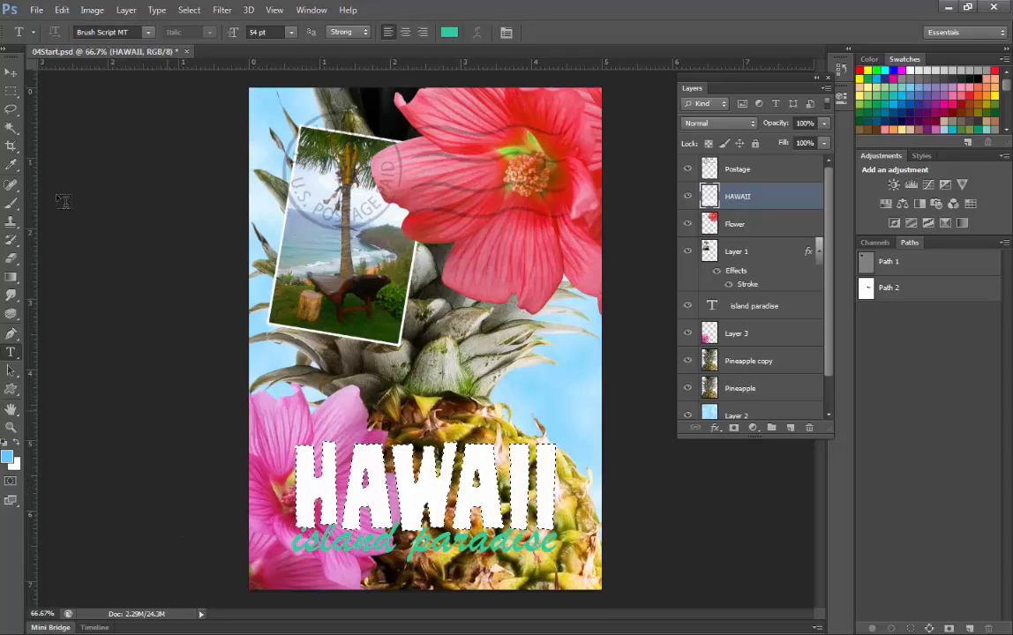
left_click(11, 278)
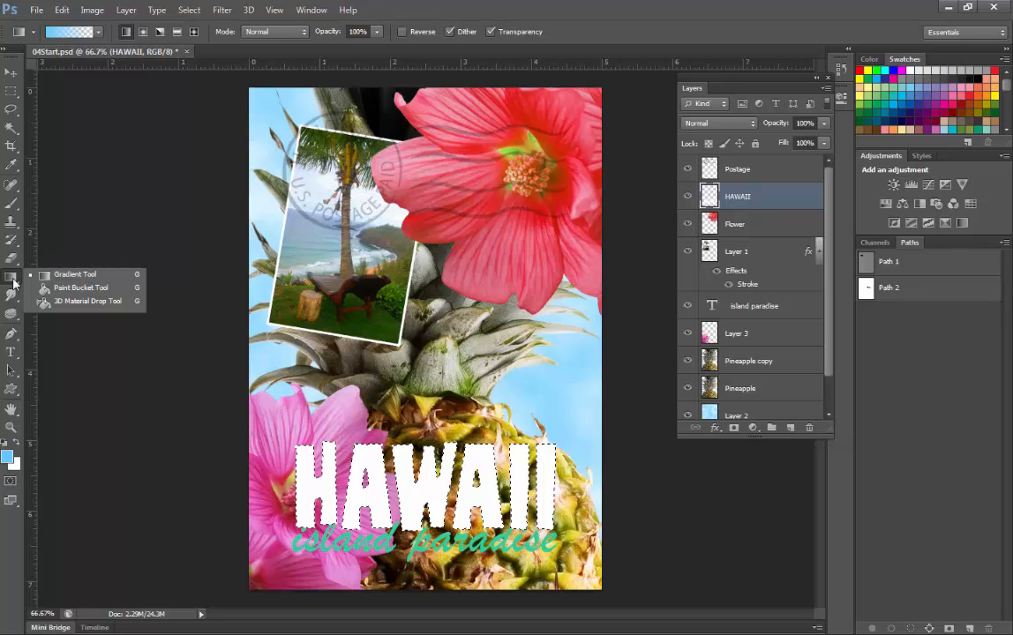
left_click(75, 274)
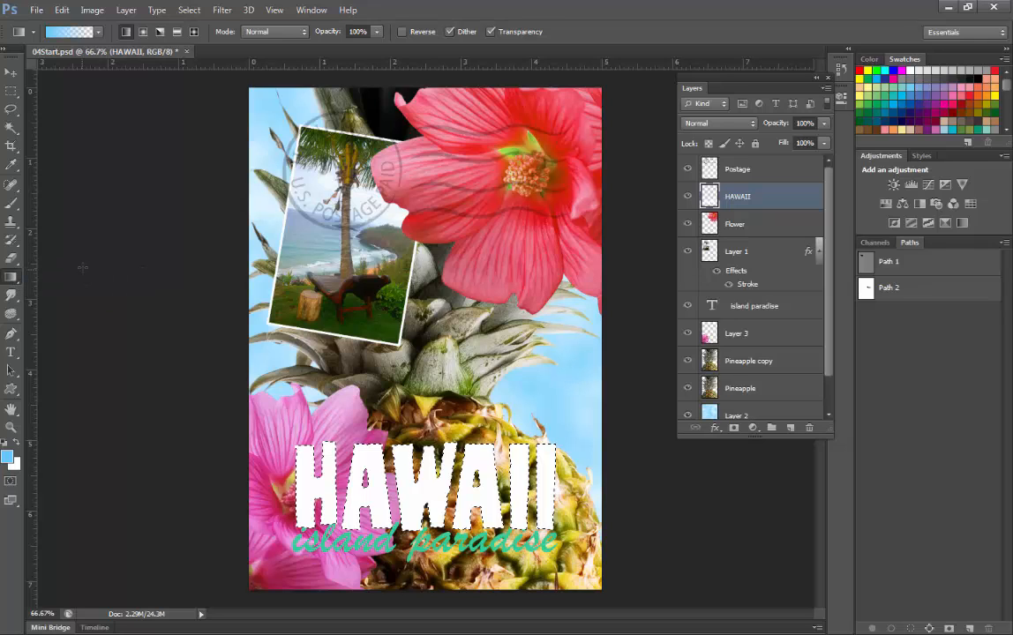
Append the Simple, Metals and Special Effects gradient sets to the current gradient presets
left_click(99, 32)
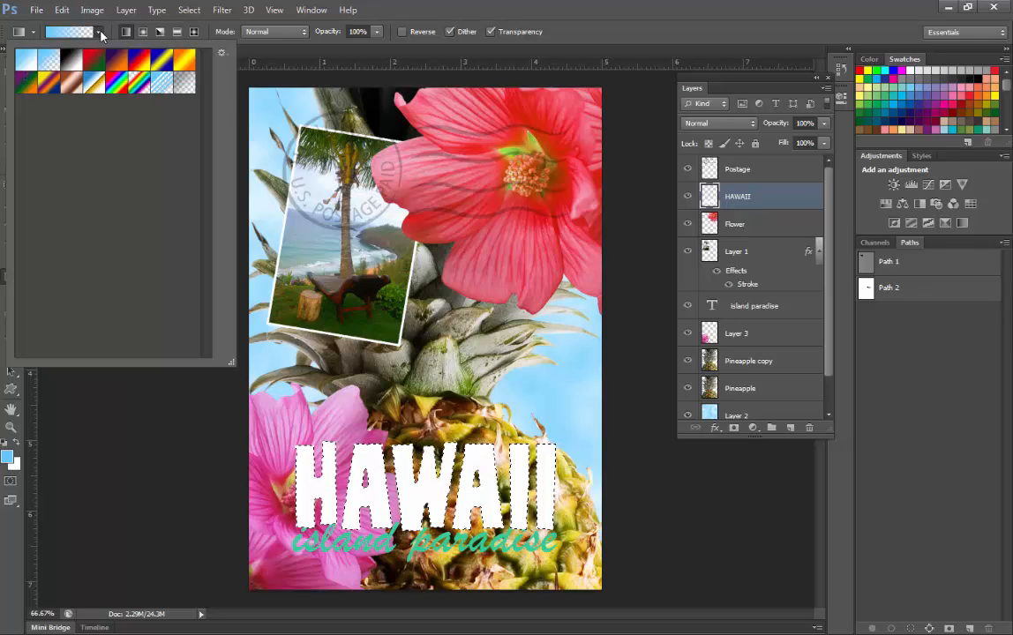
left_click(222, 53)
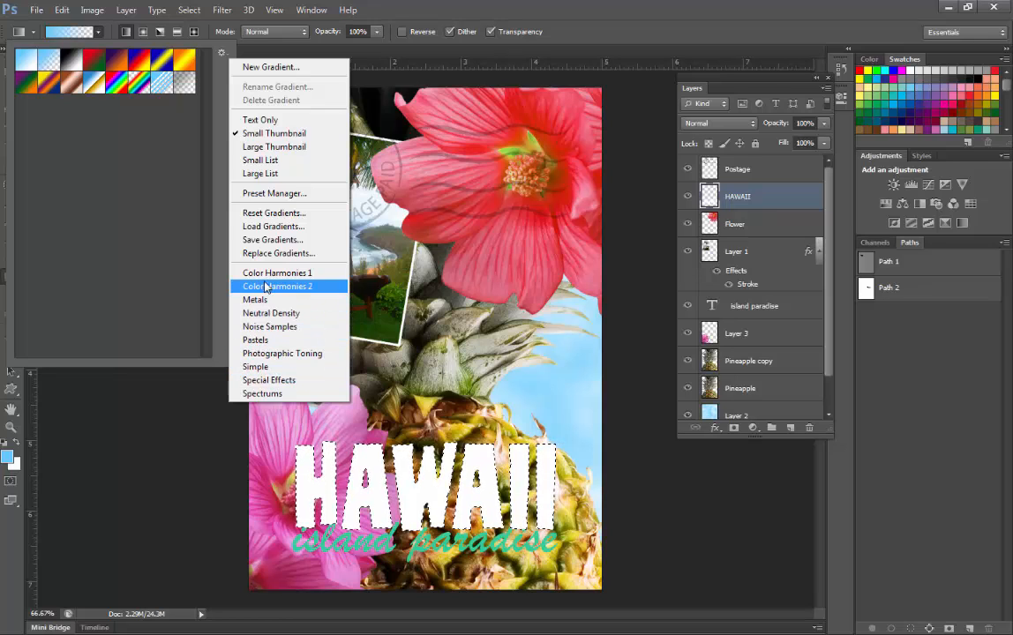
left_click(279, 367)
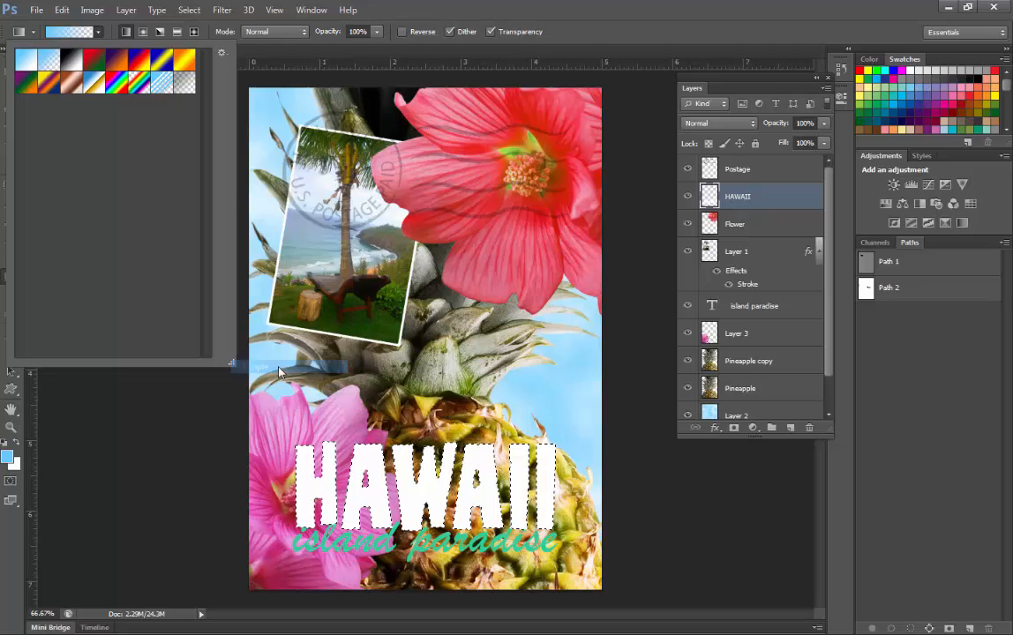
left_click_drag(1009, 196, 305, 227)
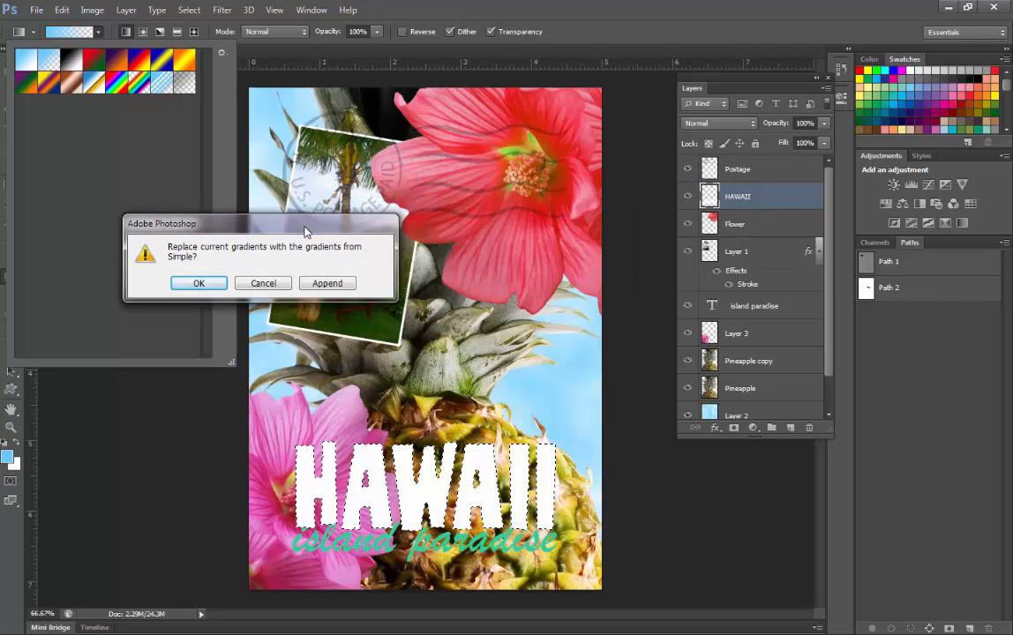
left_click(320, 283)
left_click(221, 52)
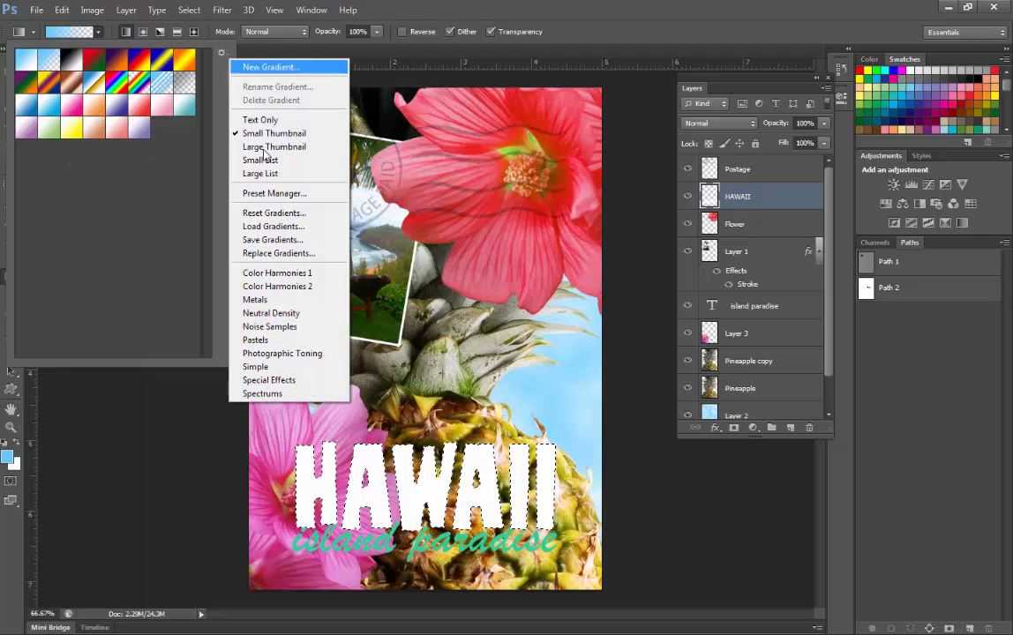
left_click(252, 297)
left_click(320, 282)
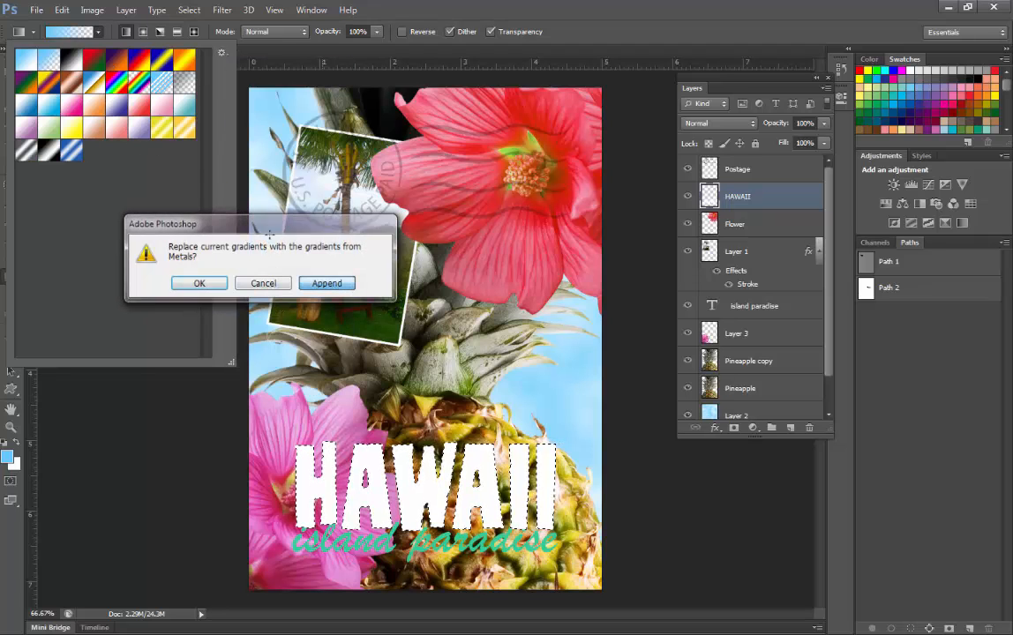
left_click(222, 55)
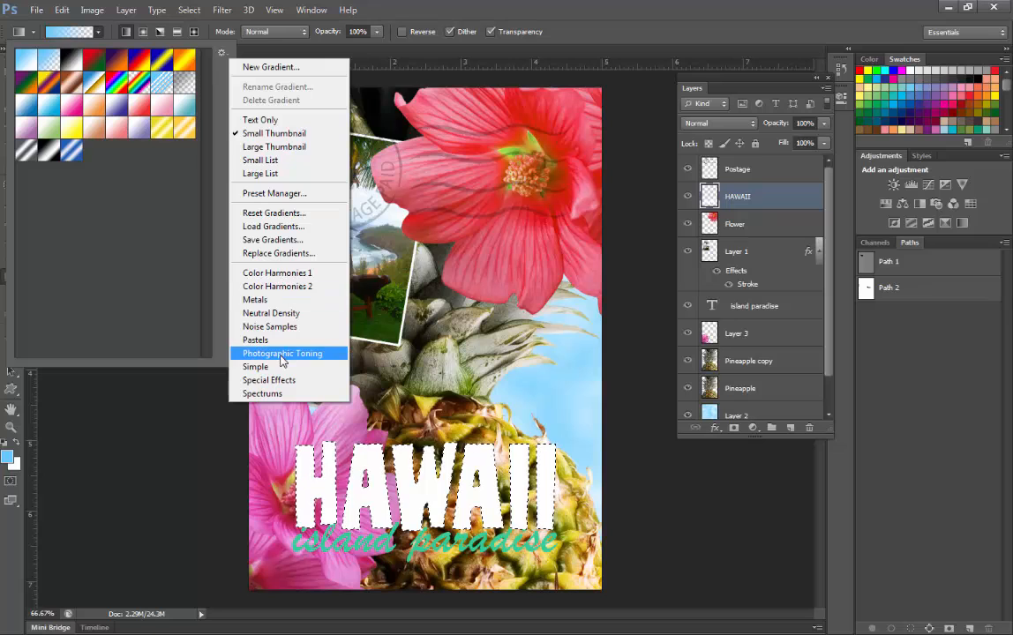
left_click(256, 380)
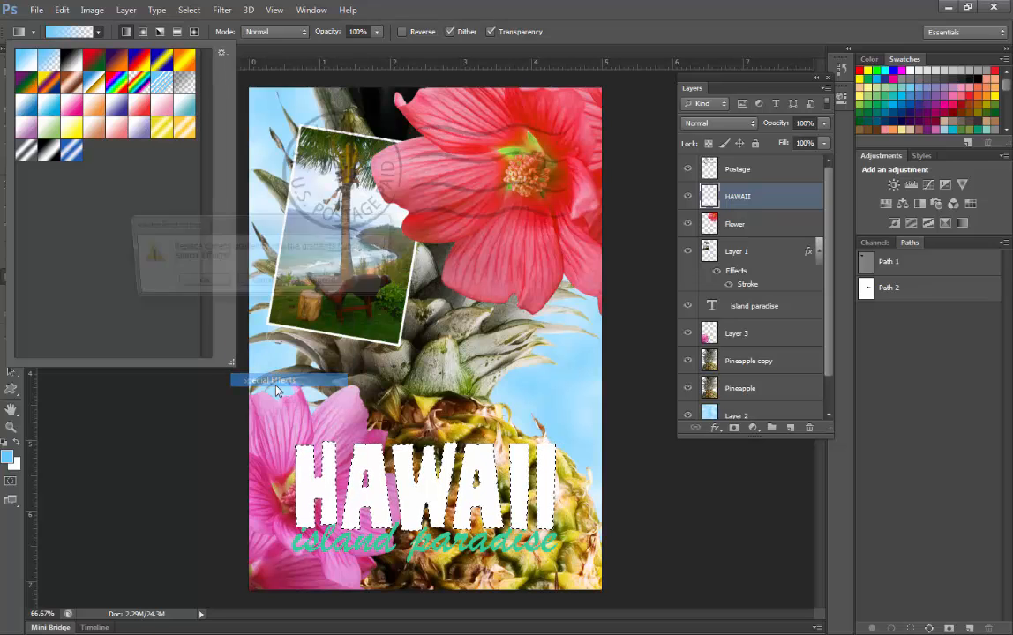
left_click(333, 286)
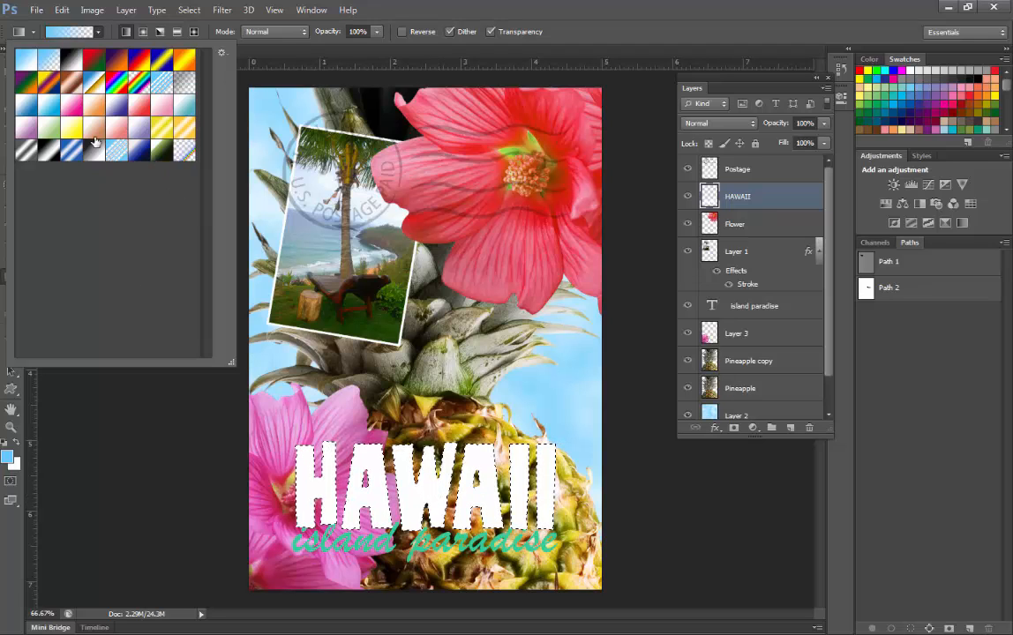
Fill the selected HAWAII letters with the rainbow spectrum gradient, drawn linearly upward from their base to just above their tops
left_click(117, 82)
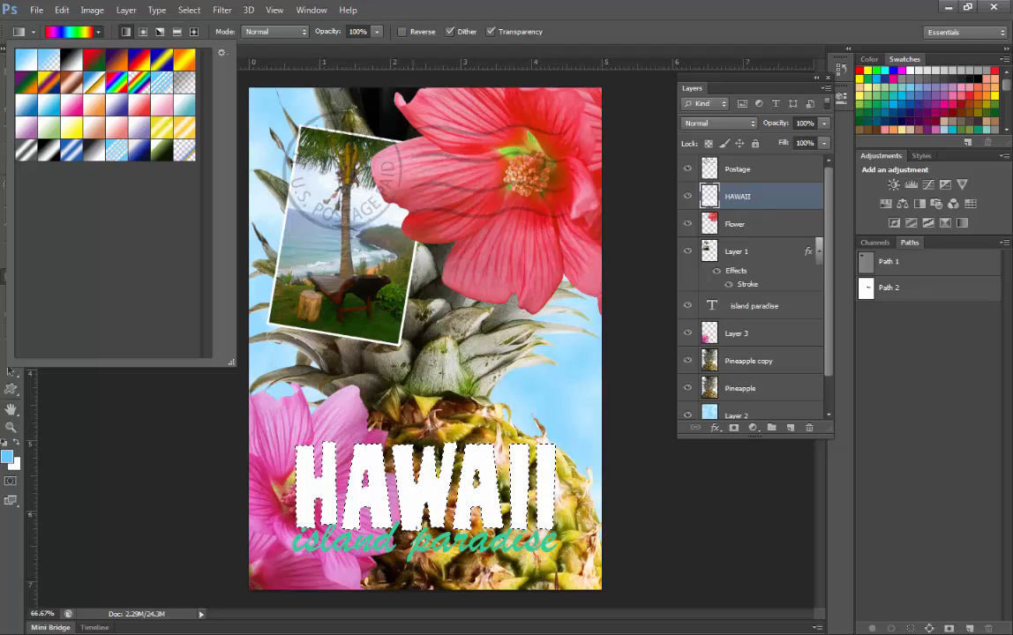
left_click(414, 525)
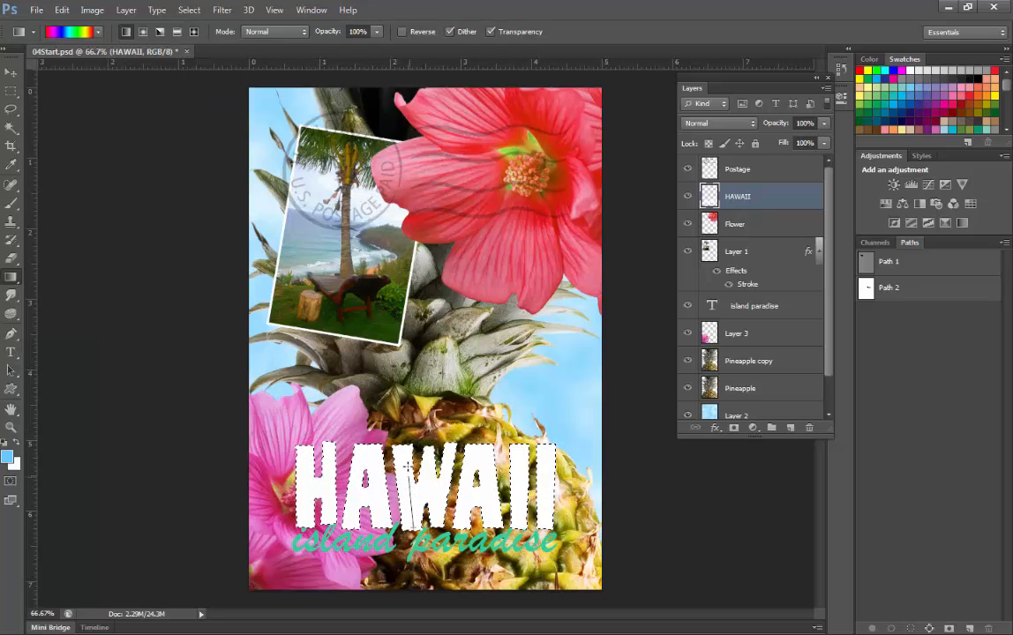
left_click_drag(422, 531, 412, 423)
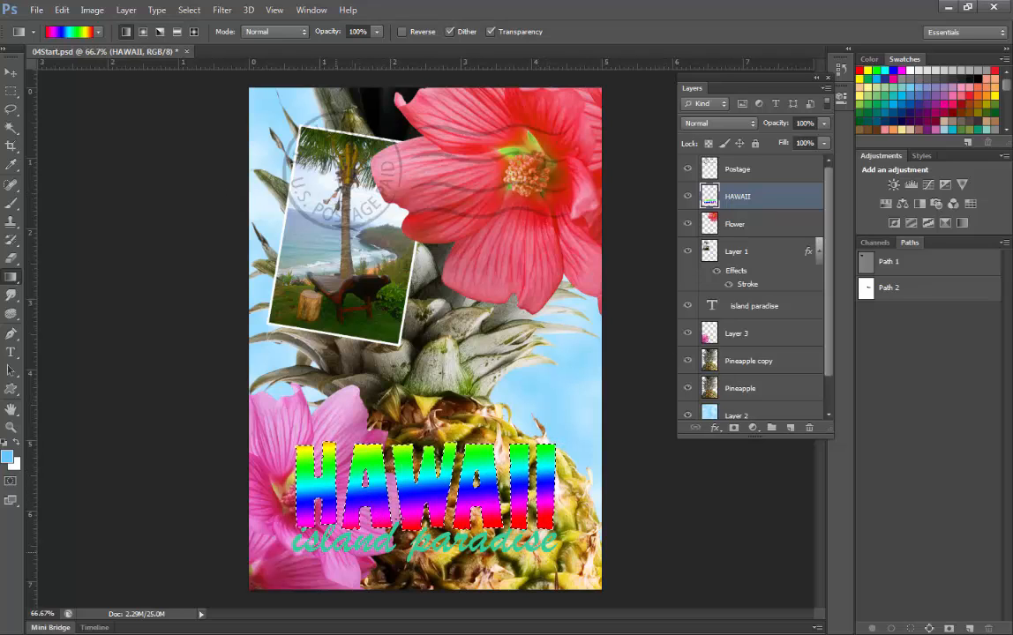
Add a Drop Shadow effect with its default settings to the HAWAII layer
double_click(782, 200)
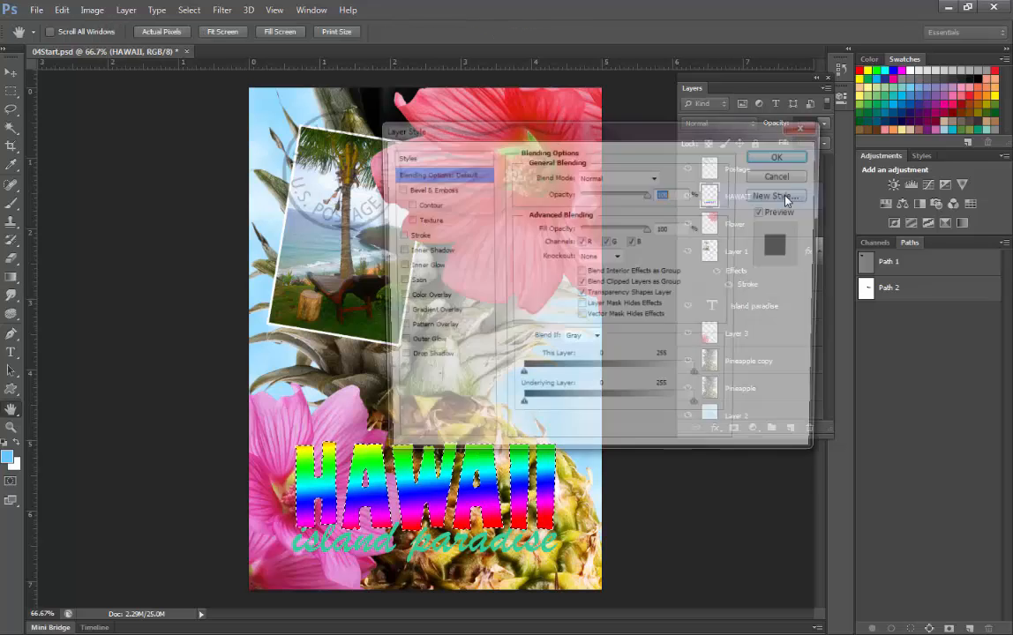
left_click(395, 361)
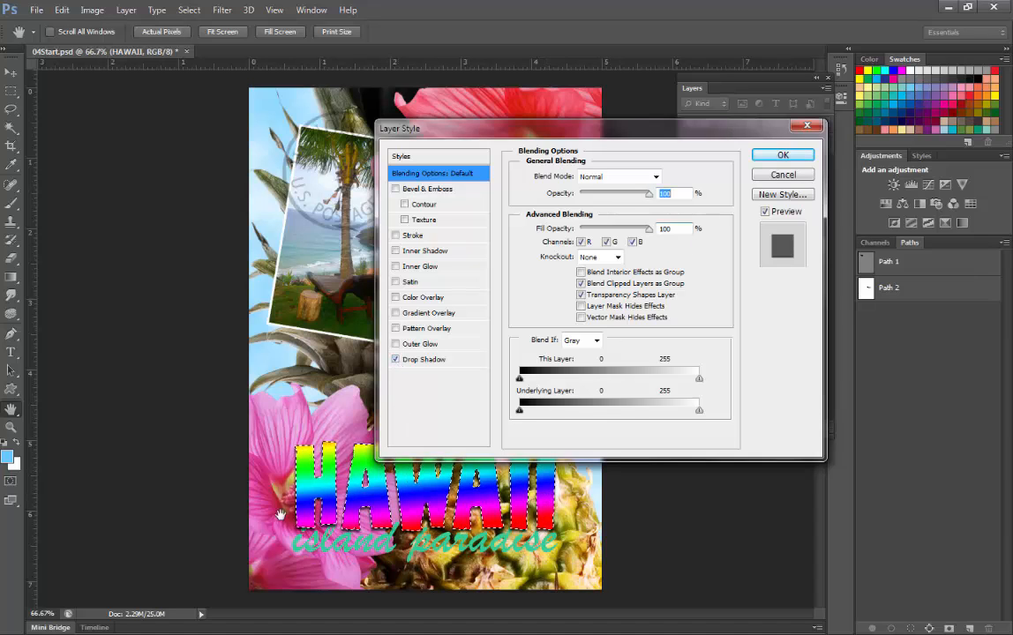
left_click(781, 157)
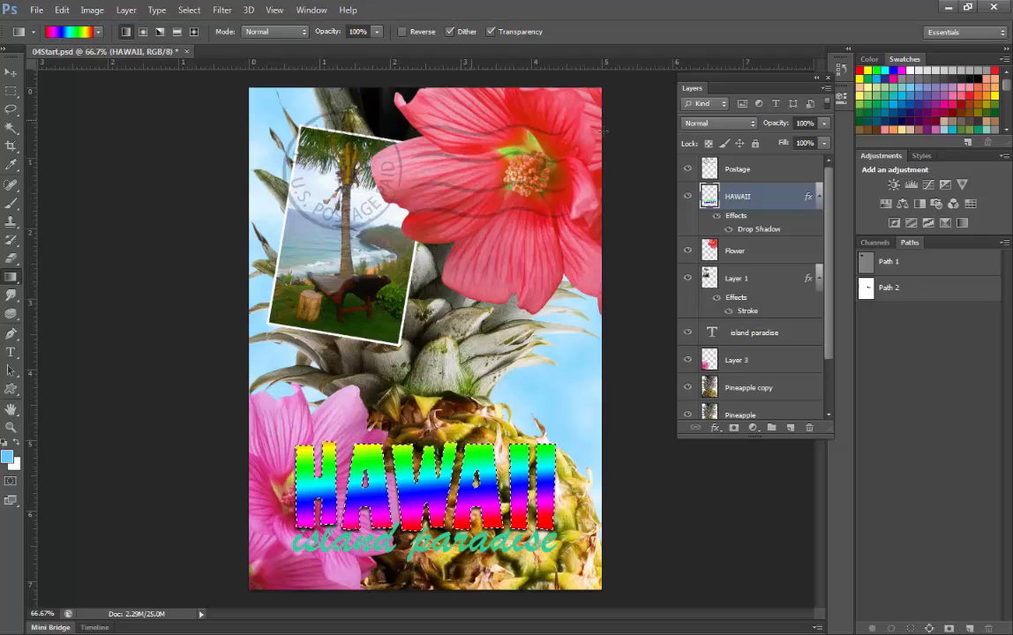
Copy the layer style of the HAWAII layer and paste it onto the "island paradise" text layer
right_click(779, 221)
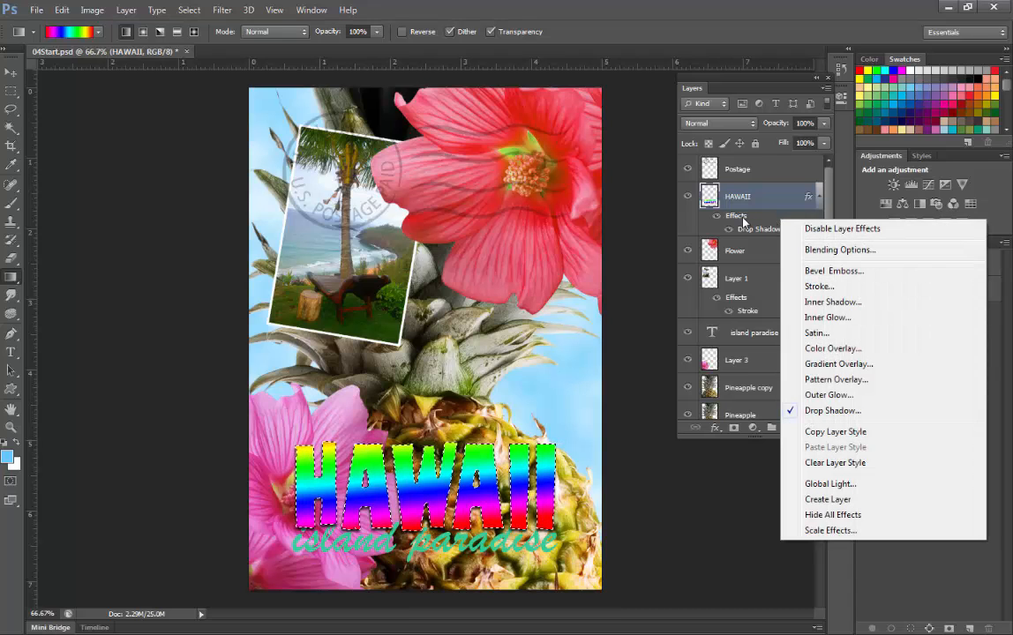
left_click(760, 226)
right_click(757, 223)
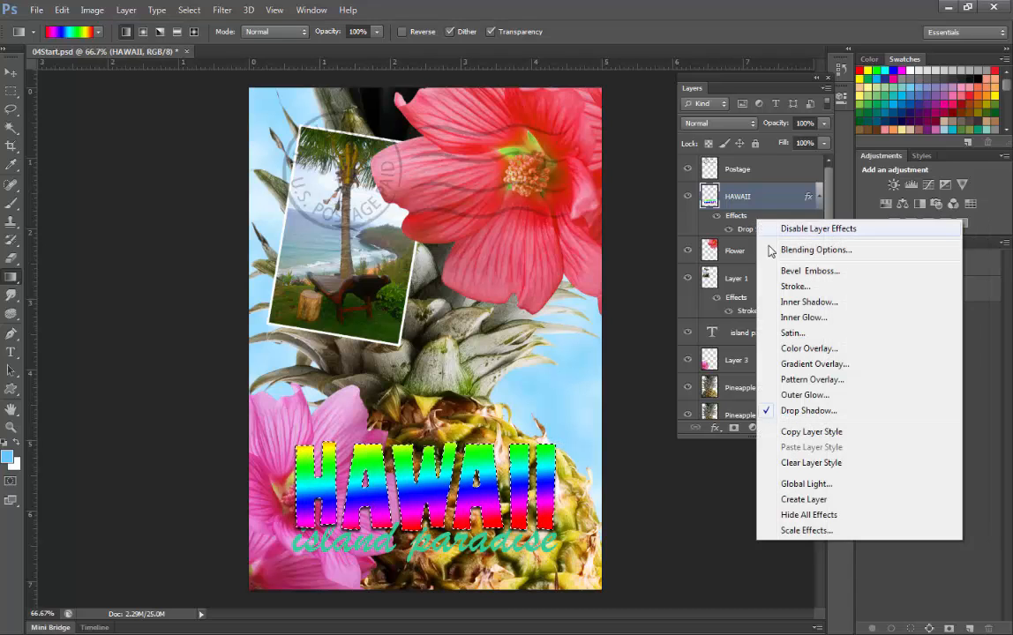
left_click(783, 433)
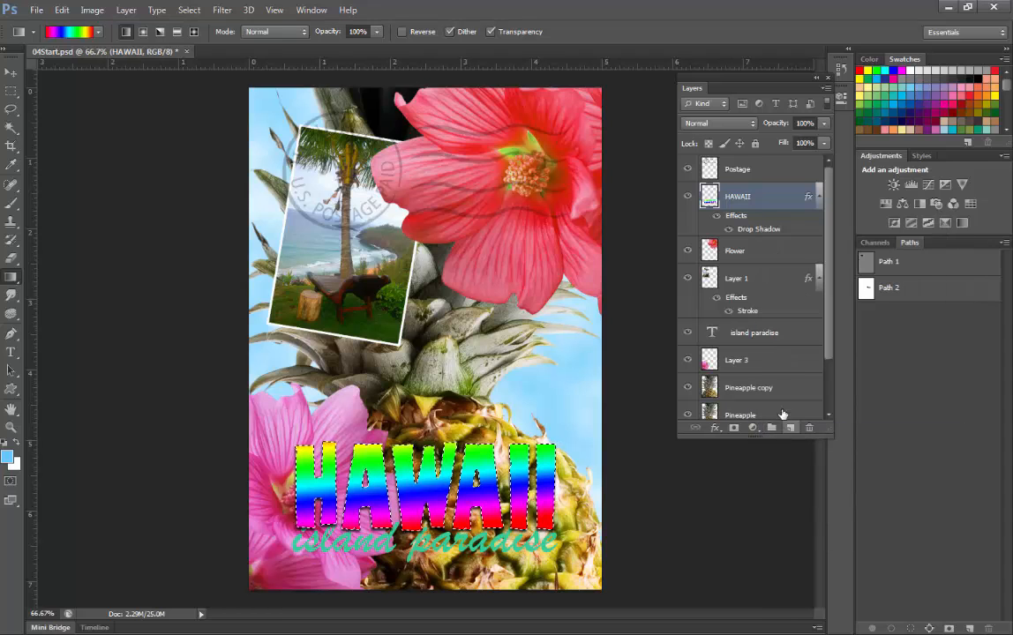
left_click(801, 335)
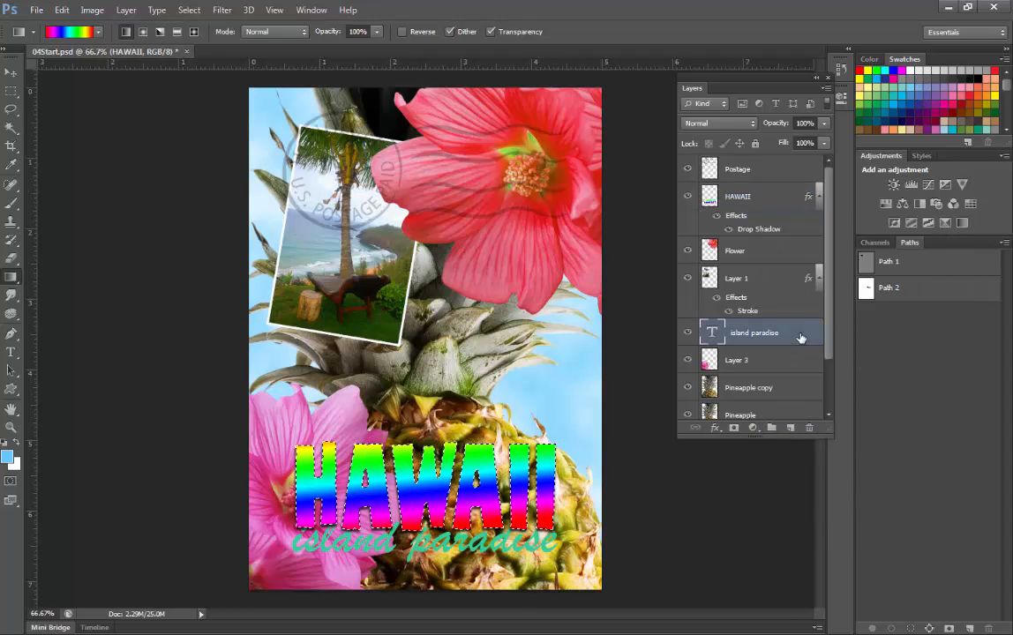
right_click(801, 334)
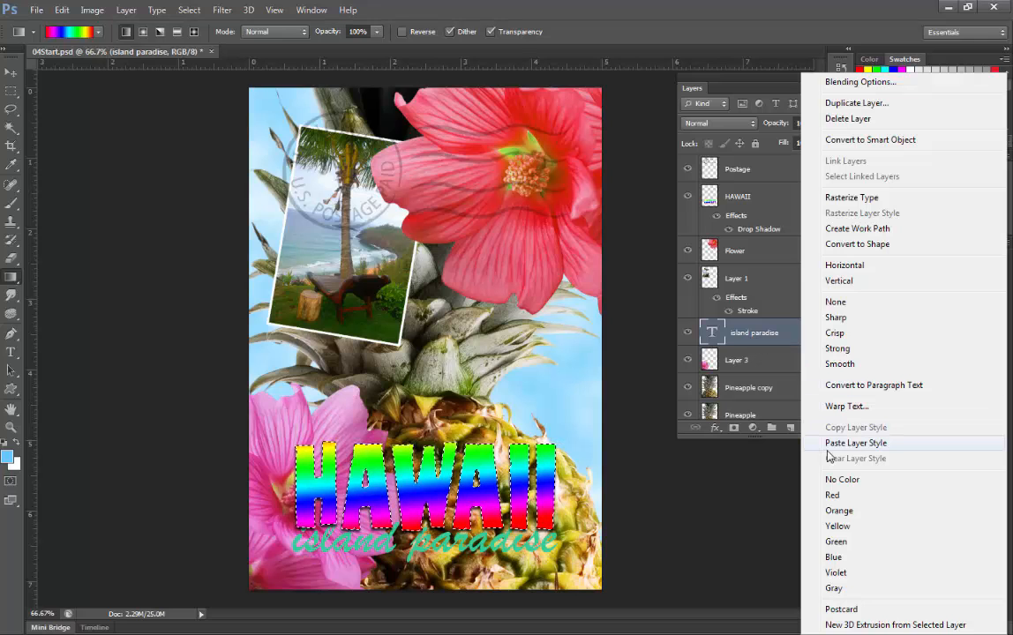
left_click(855, 443)
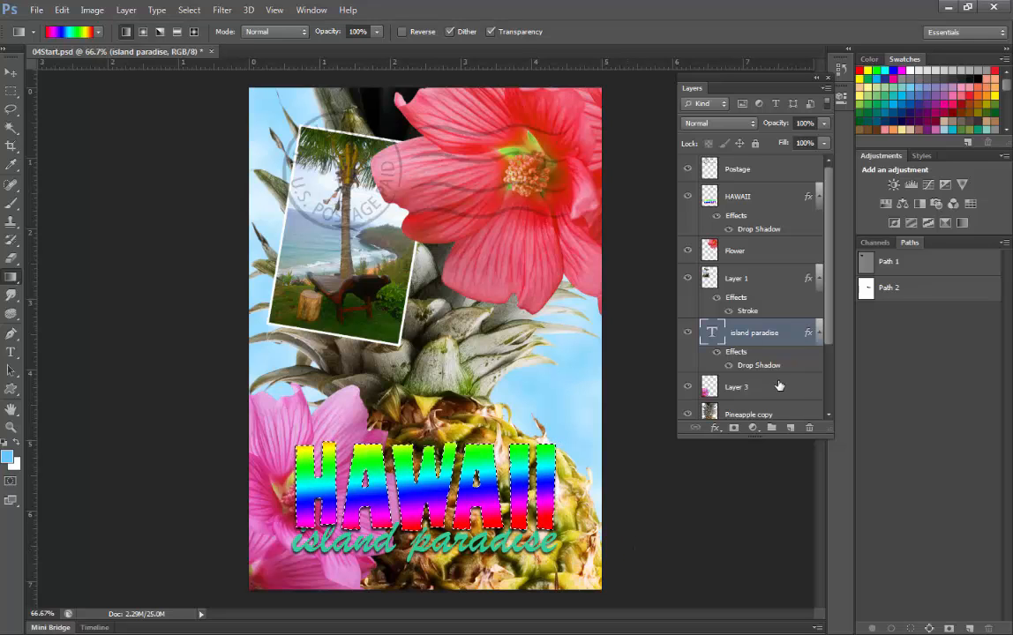
Deselect the HAWAII letters and flatten the image, discarding the hidden layers
left_click(748, 388)
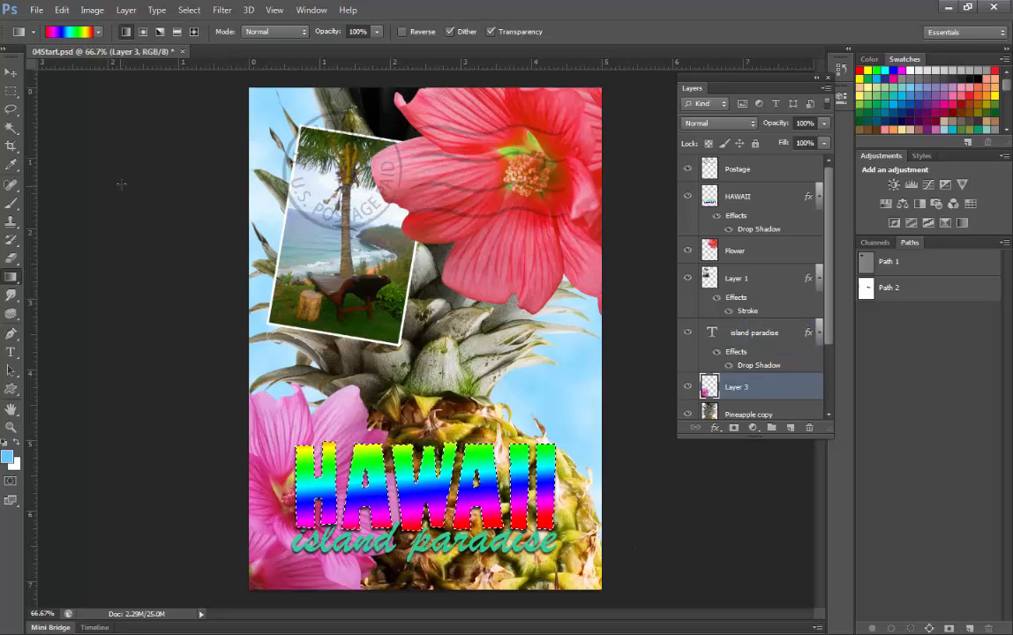
key("ctrl+d")
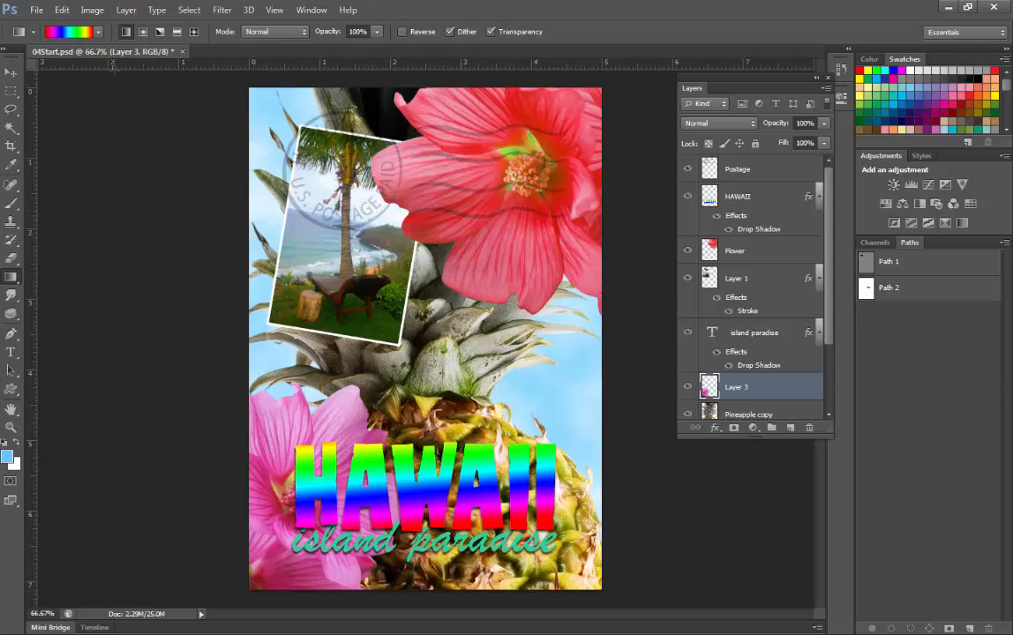
left_click(126, 10)
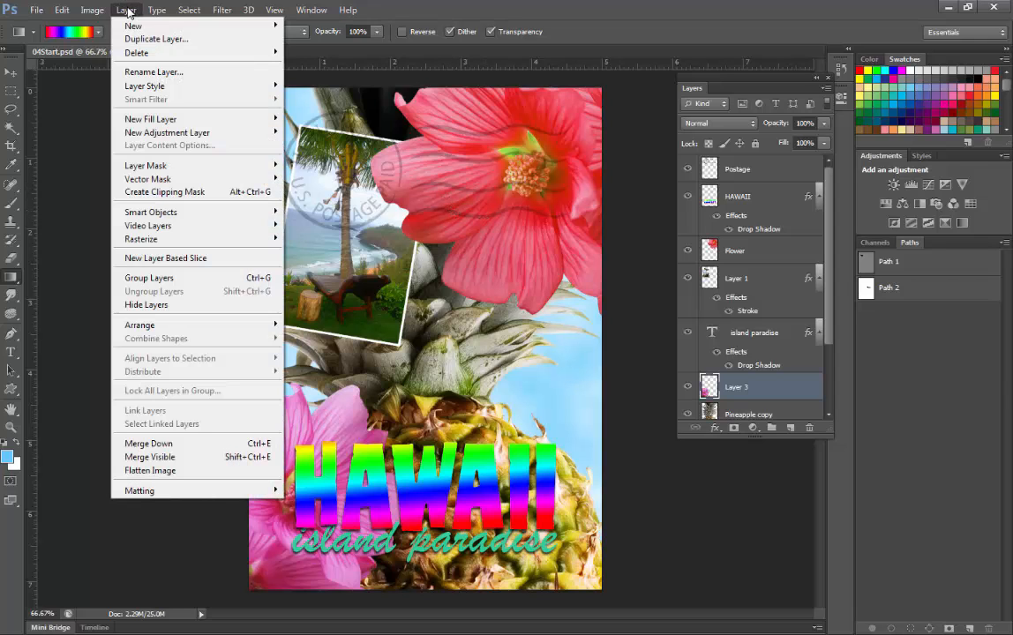
left_click(178, 472)
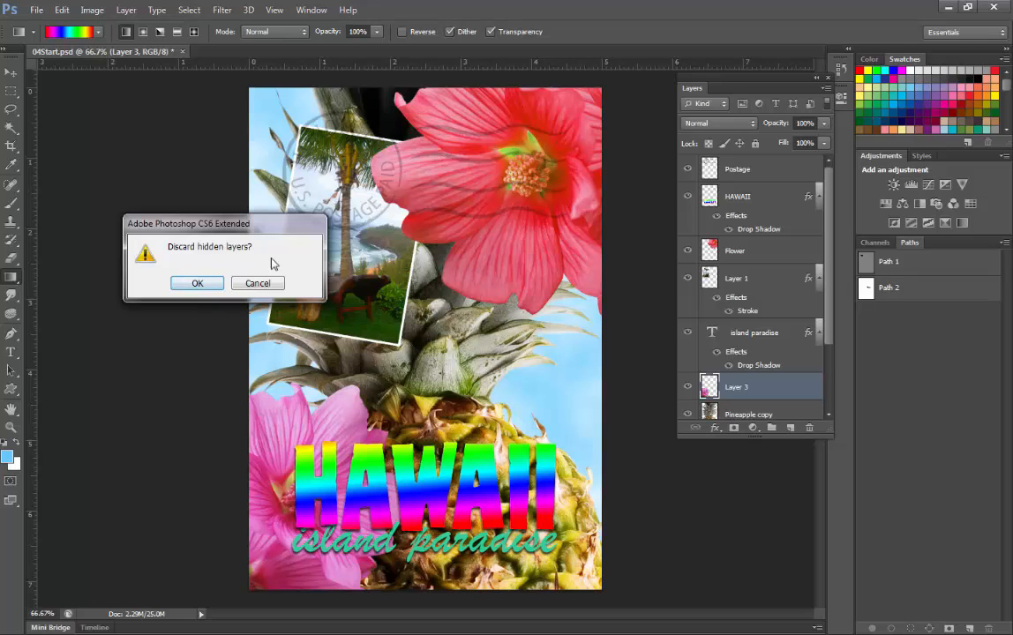
left_click(203, 283)
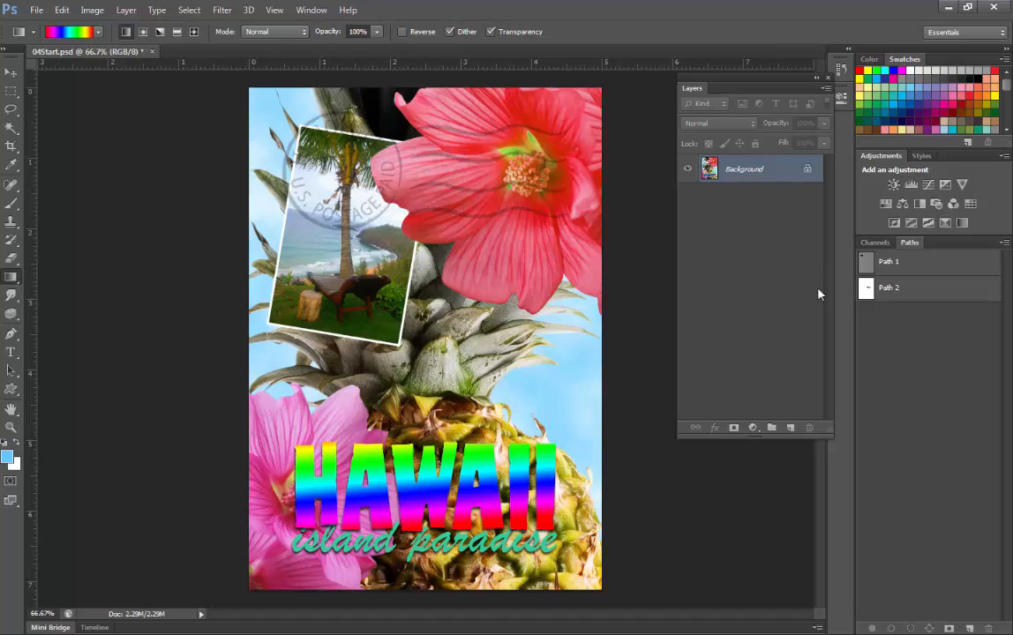
Convert the locked Background into a regular layer with the default settings and enable a Stroke effect on it
double_click(782, 175)
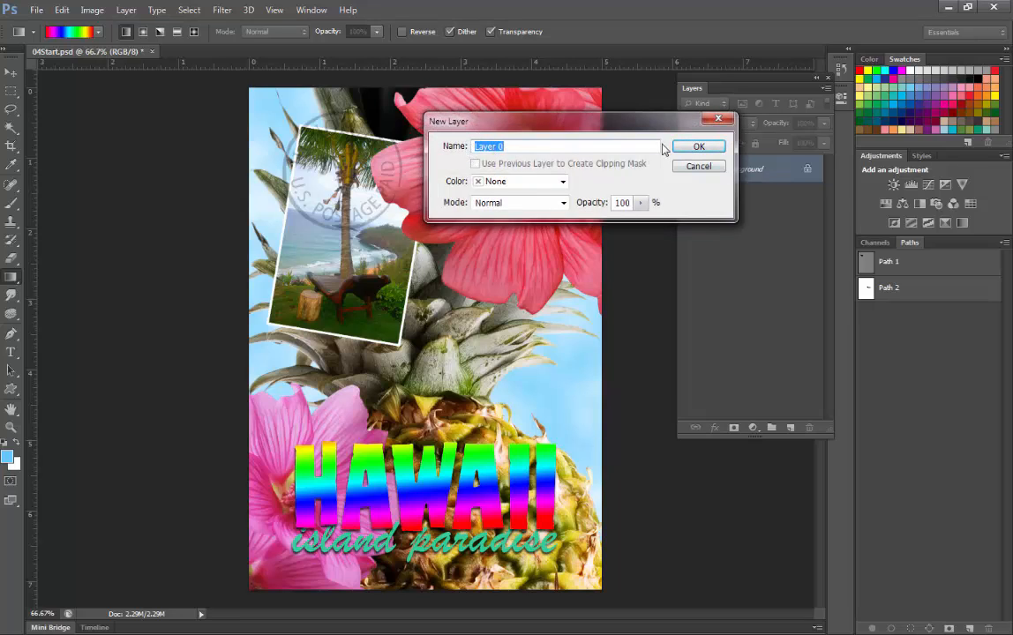
left_click(696, 148)
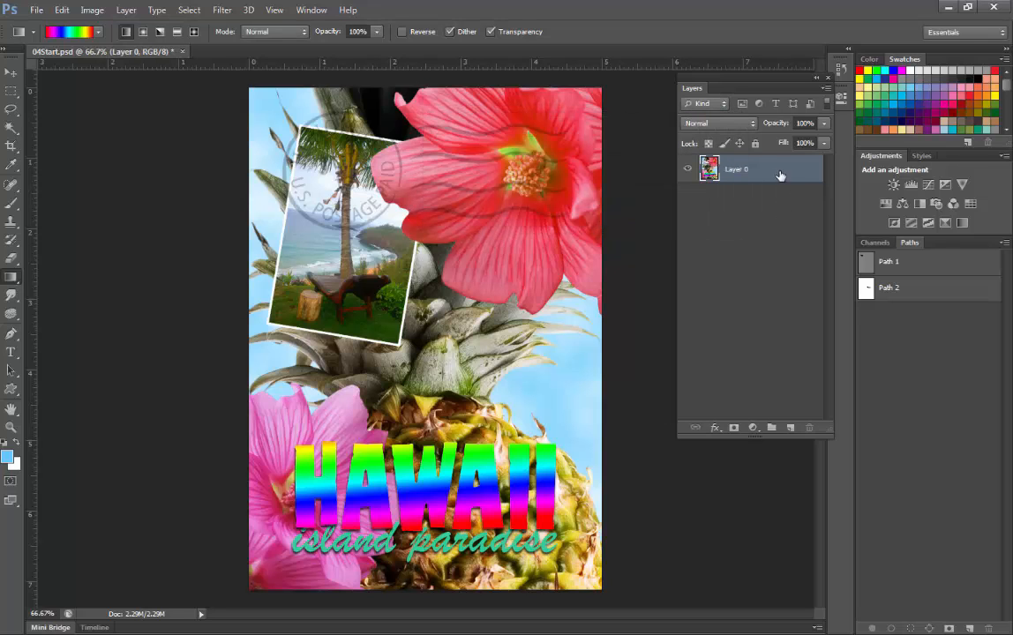
double_click(774, 172)
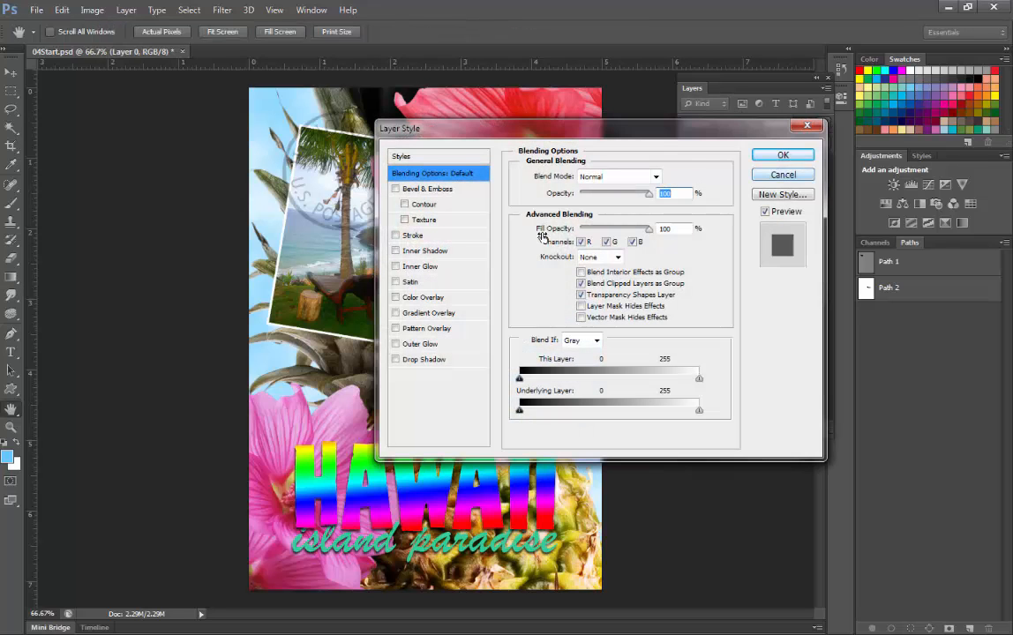
left_click(395, 235)
left_click(435, 235)
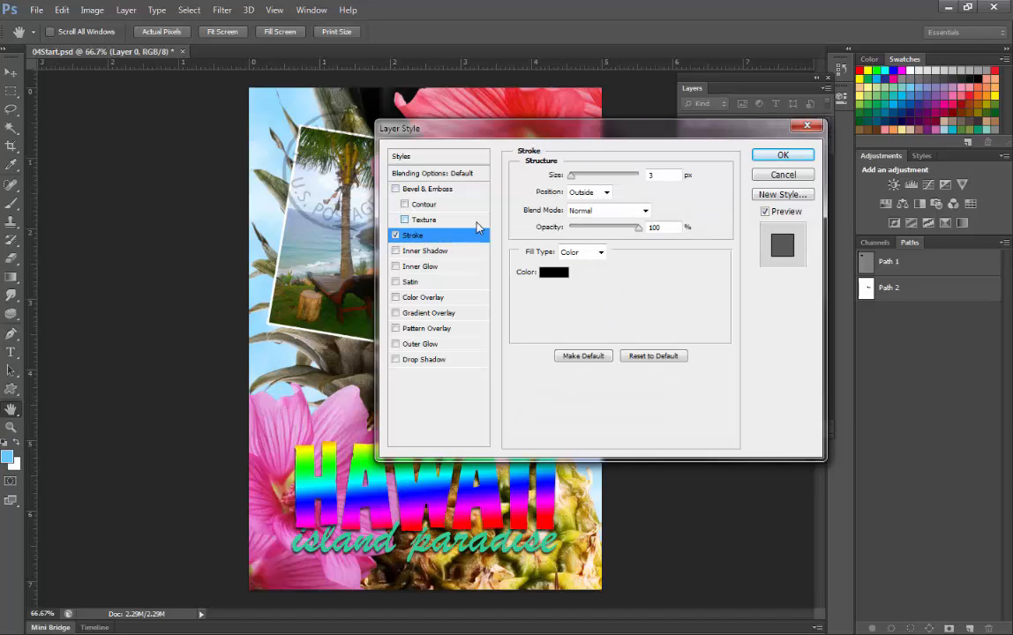
Make the poster's border stroke white (ffffff), positioned Inside and 7 px wide, and apply the layer style
left_click(552, 278)
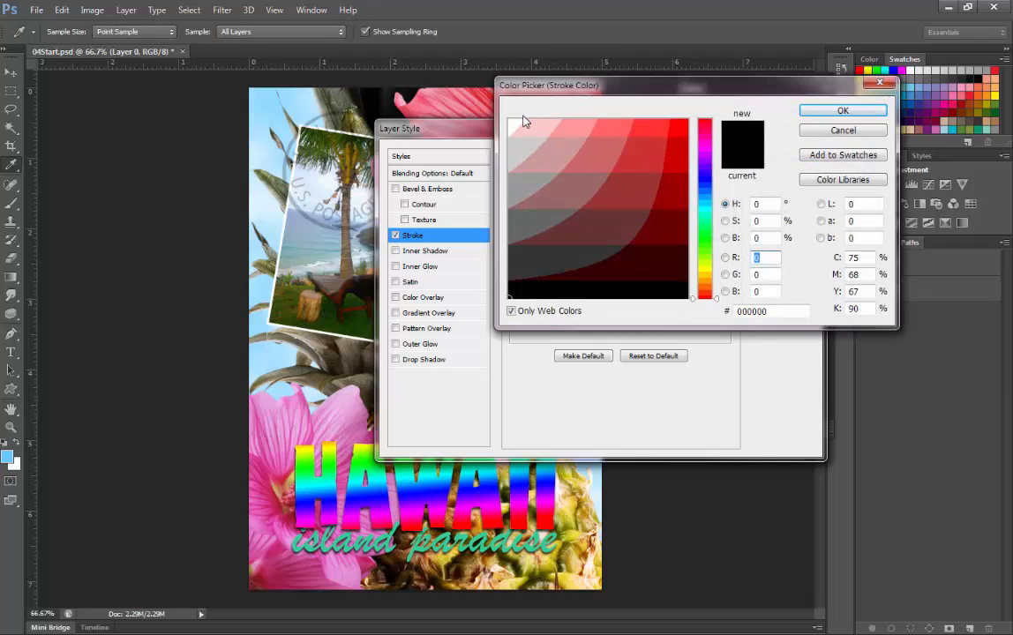
left_click(516, 121)
left_click(842, 110)
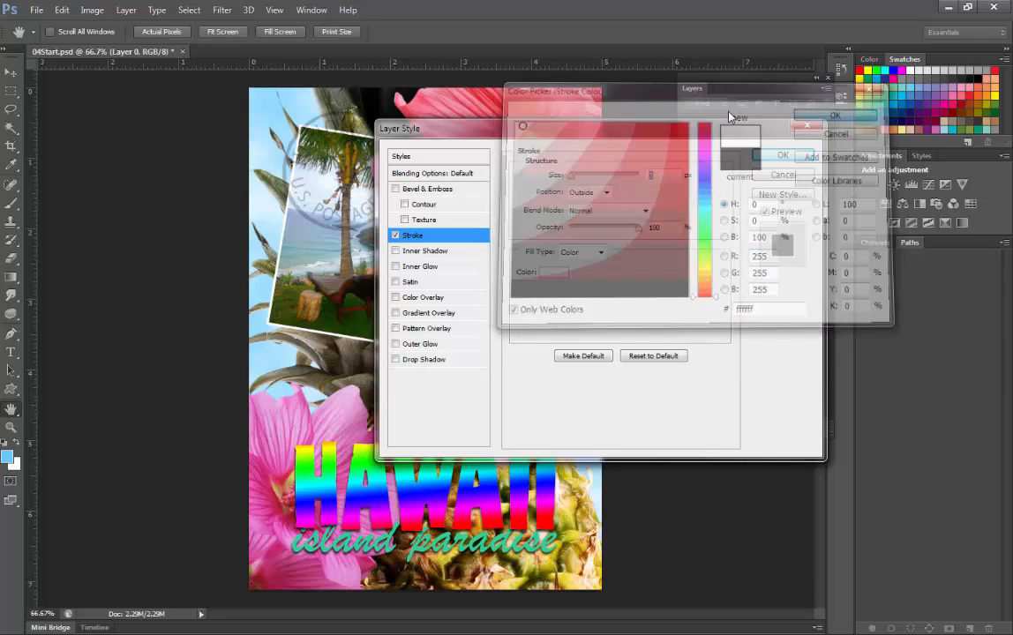
left_click(586, 192)
left_click(577, 217)
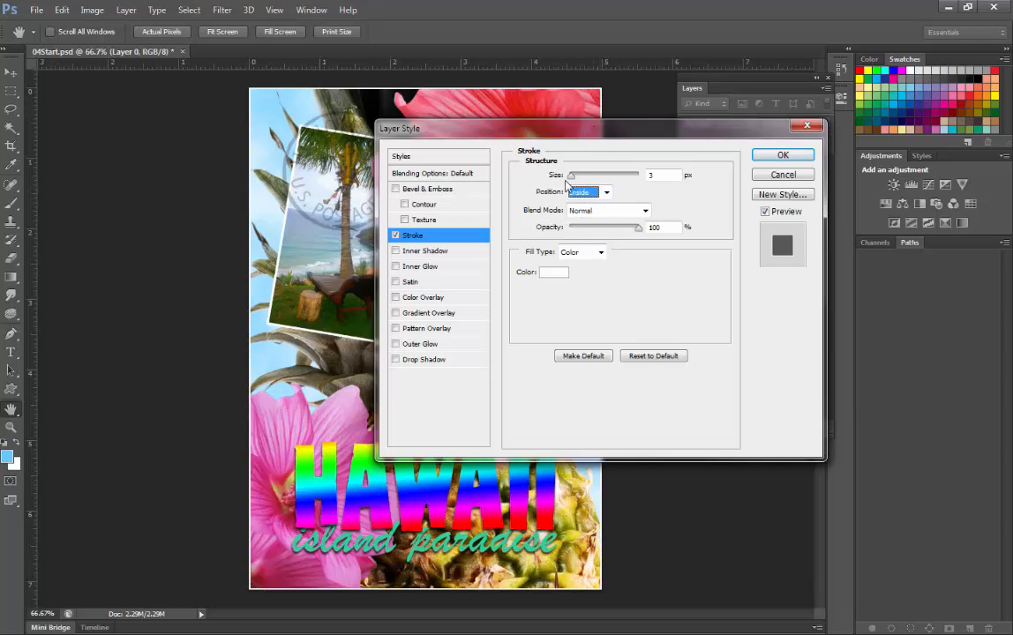
double_click(653, 175)
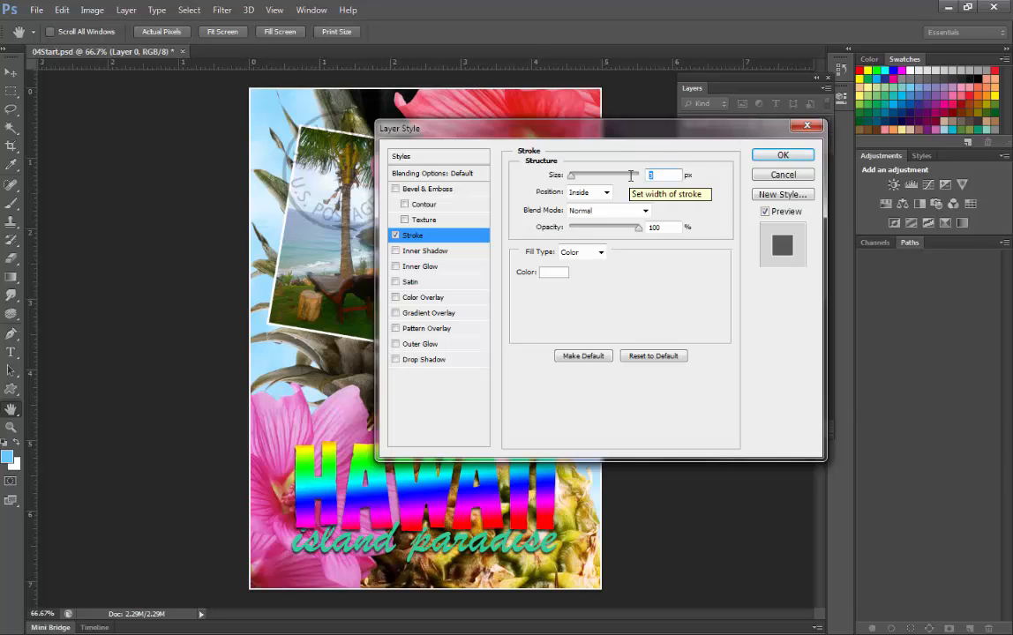
type("7")
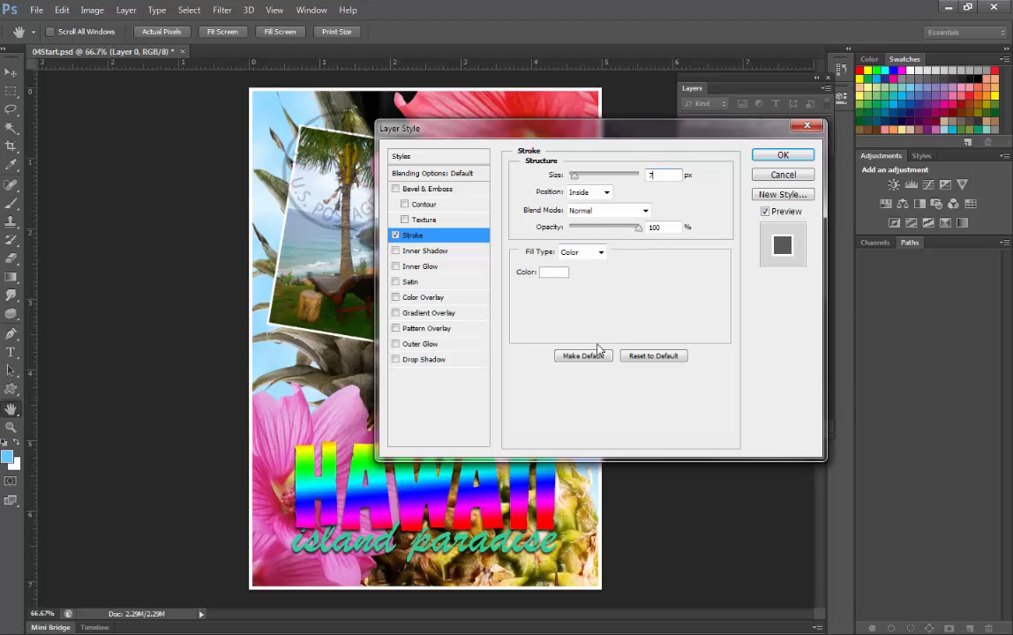
left_click(779, 156)
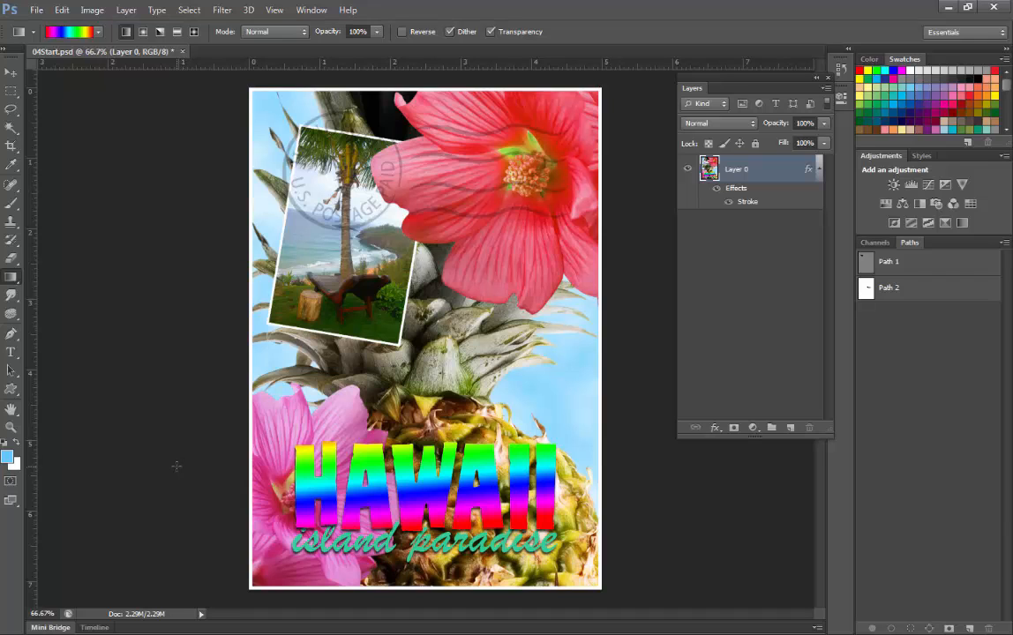
Save a copy of the poster to the Desktop in JPEG format with the file name hawaii
left_click(36, 10)
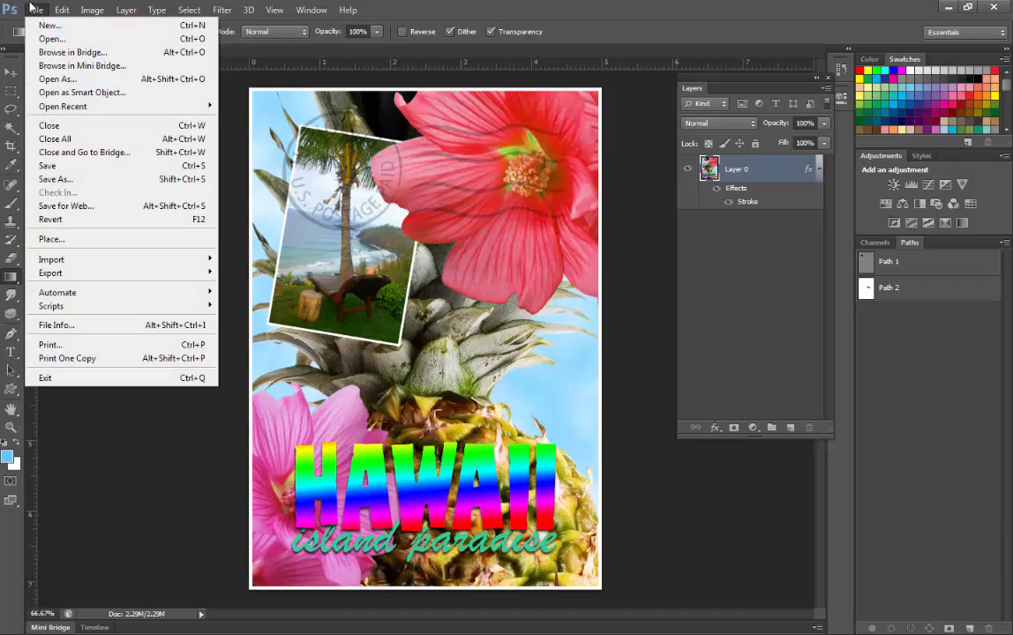
left_click(54, 179)
left_click(507, 337)
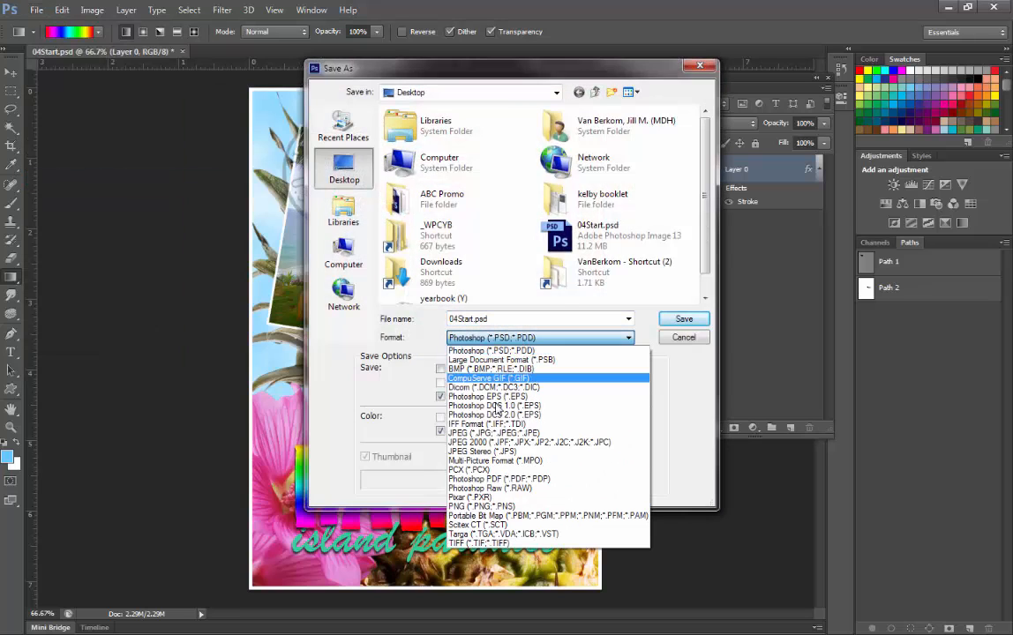
left_click(491, 434)
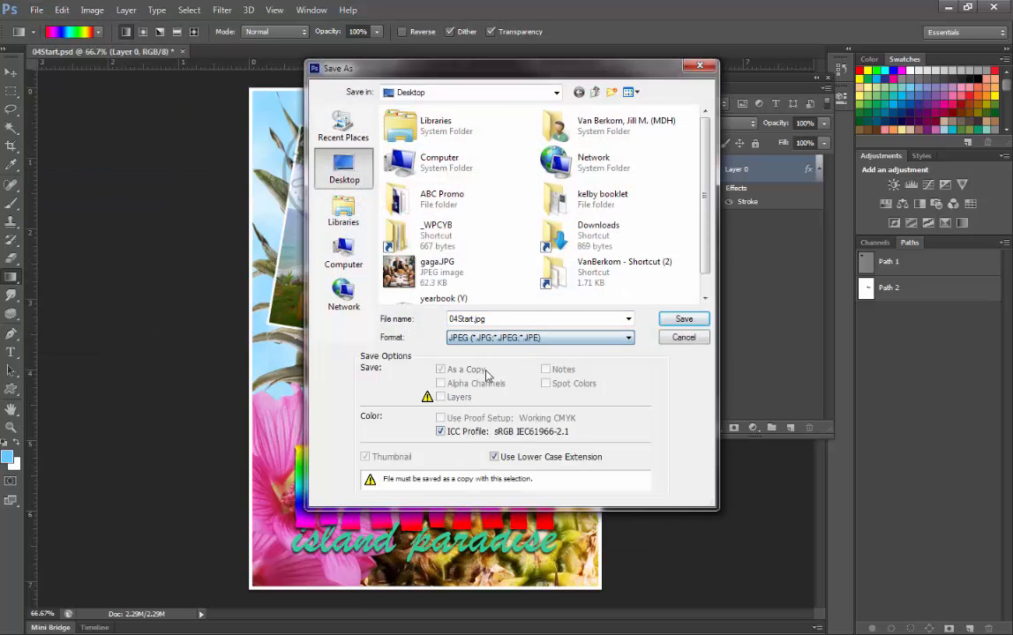
double_click(506, 319)
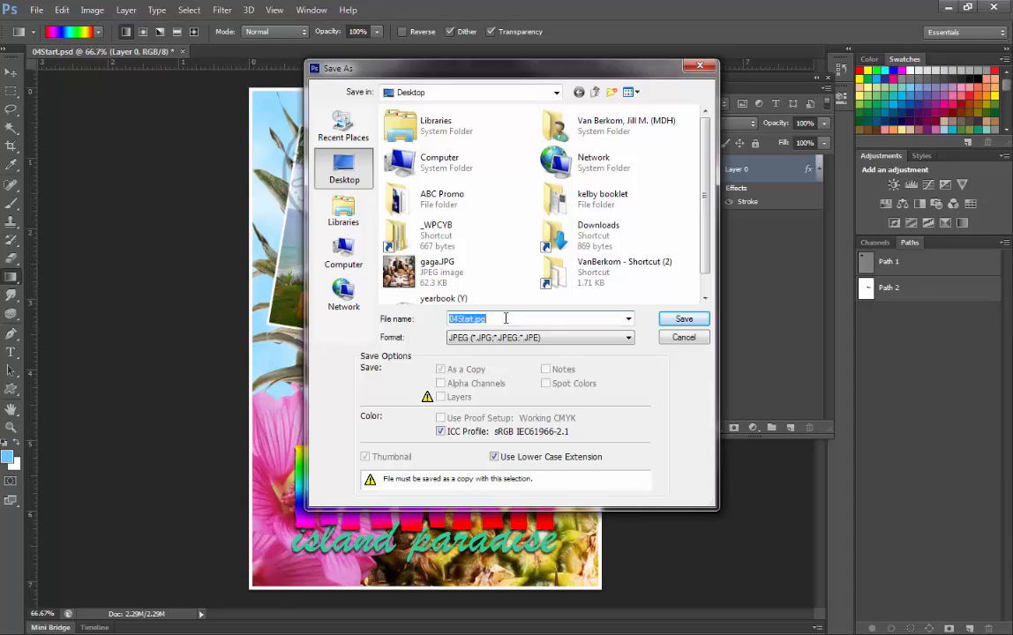
type("hawaii")
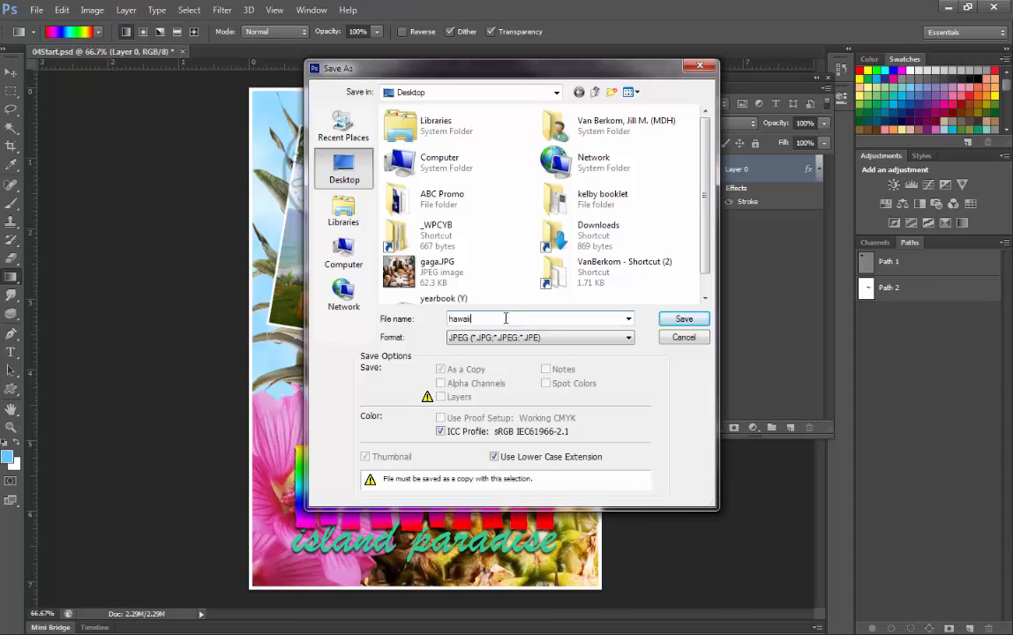